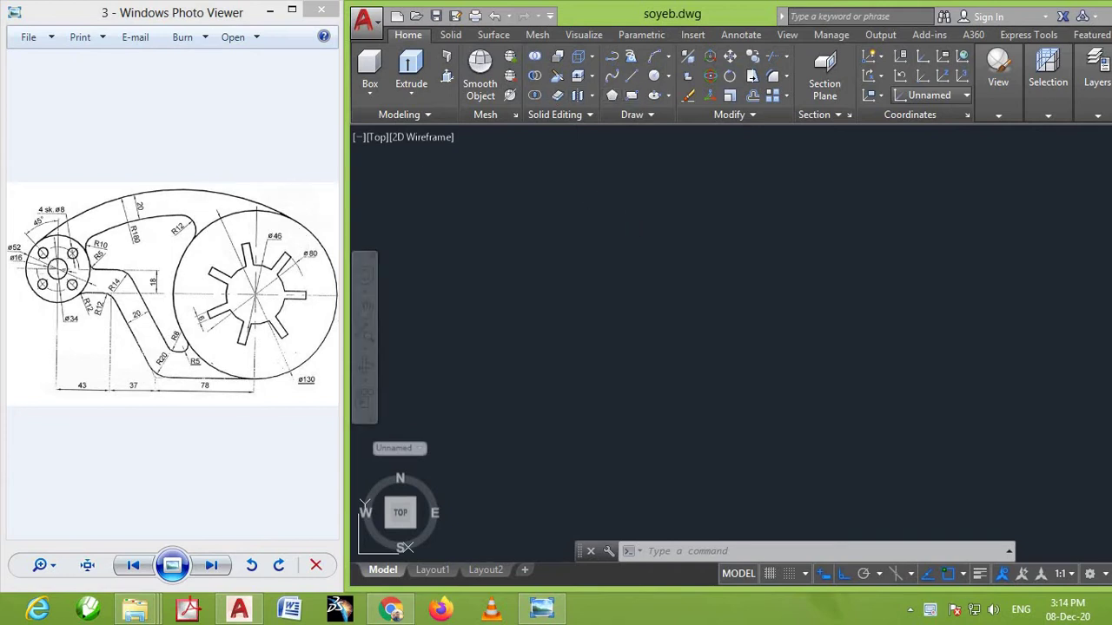
# Draw a vertical and a horizontal construction line crossing at one centre point
pyautogui.write('xl')
pyautogui.press('Return')
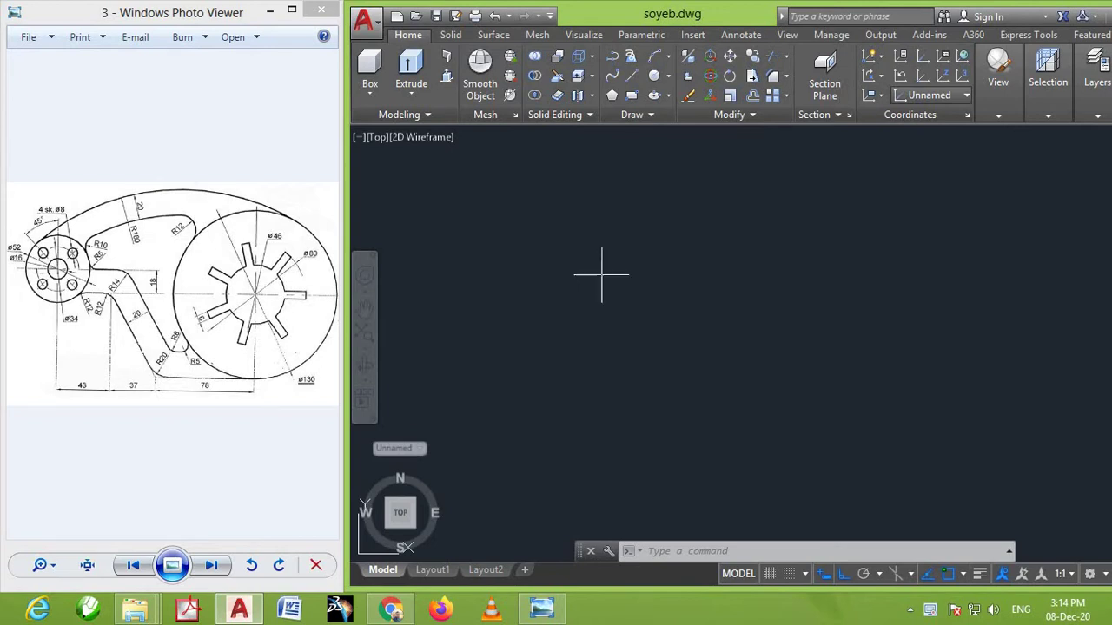
pyautogui.click(674, 265)
pyautogui.click(674, 412)
pyautogui.click(555, 304)
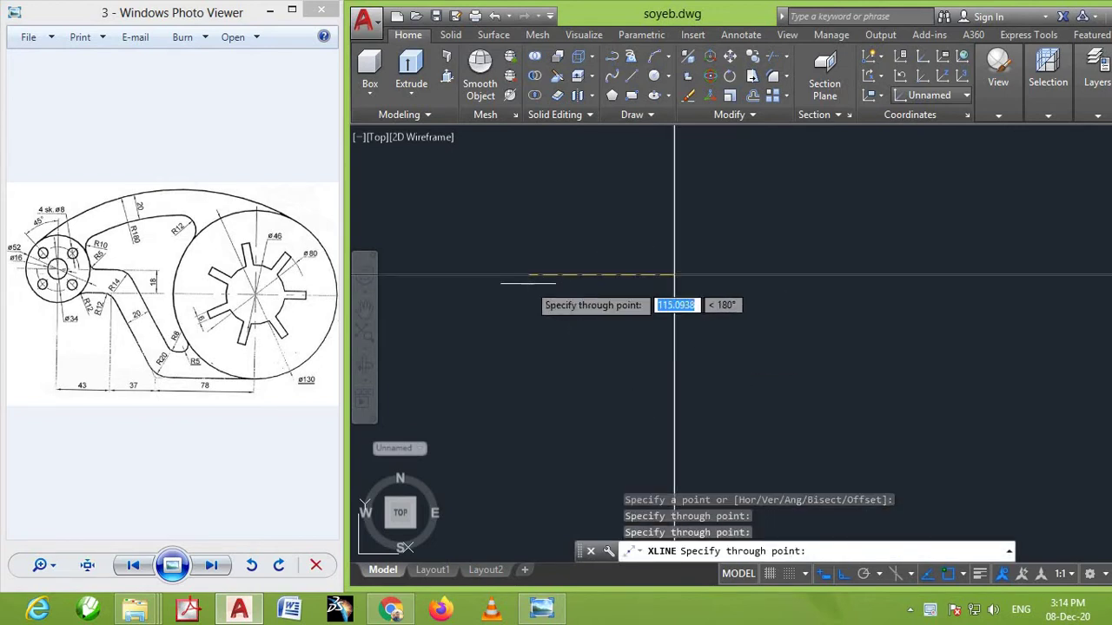
pyautogui.click(612, 309)
pyautogui.press('Return')
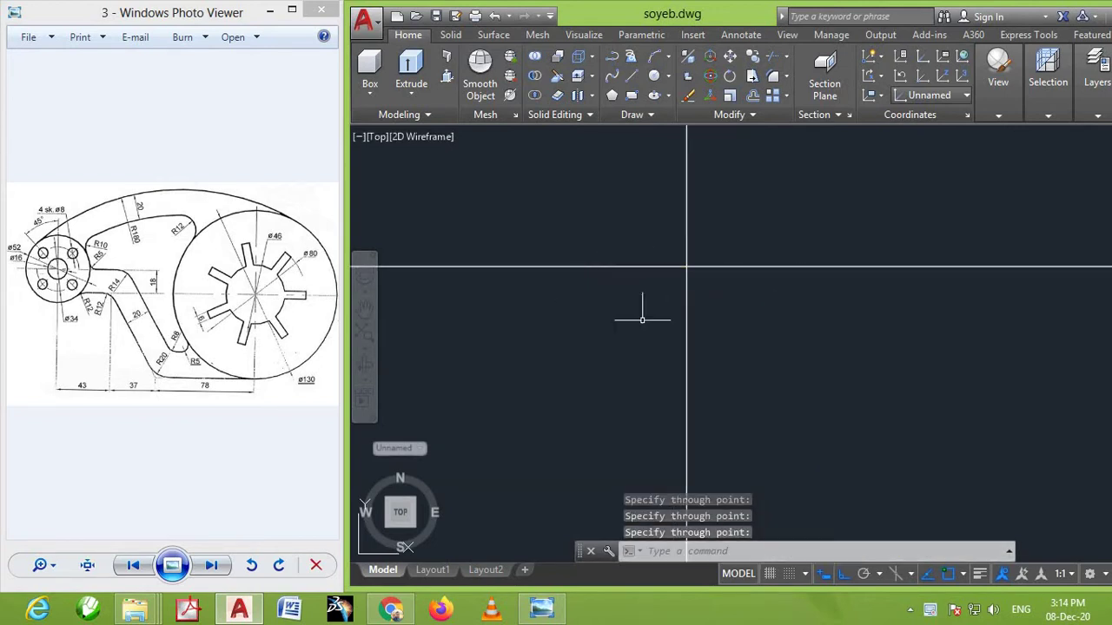
pyautogui.moveTo(680, 259); pyautogui.dragTo(701, 301, button='middle')
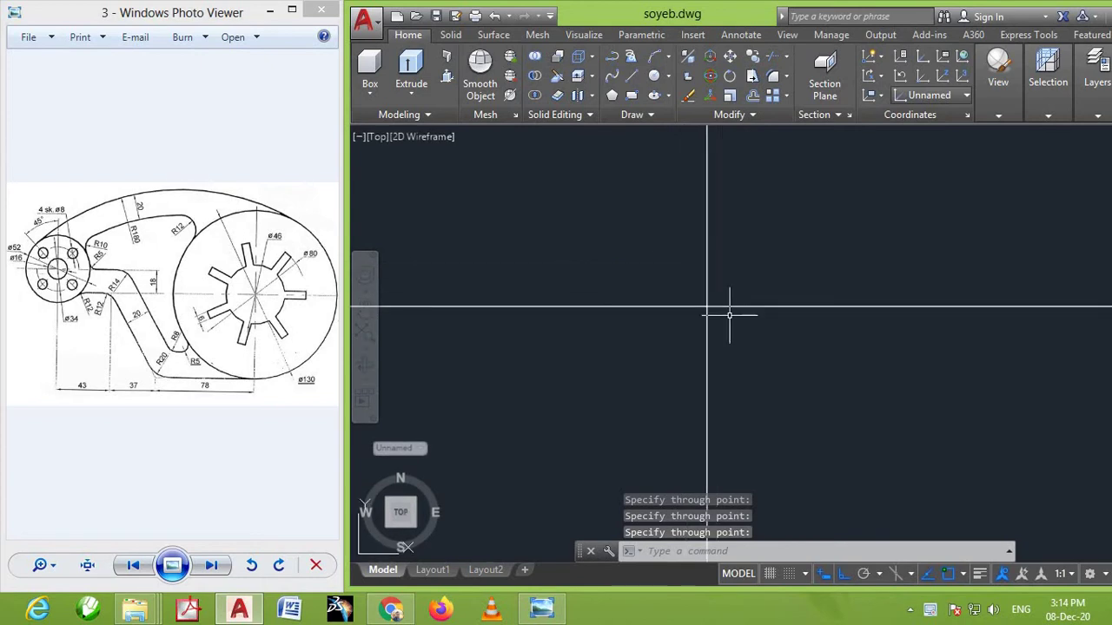
pyautogui.click(654, 75)
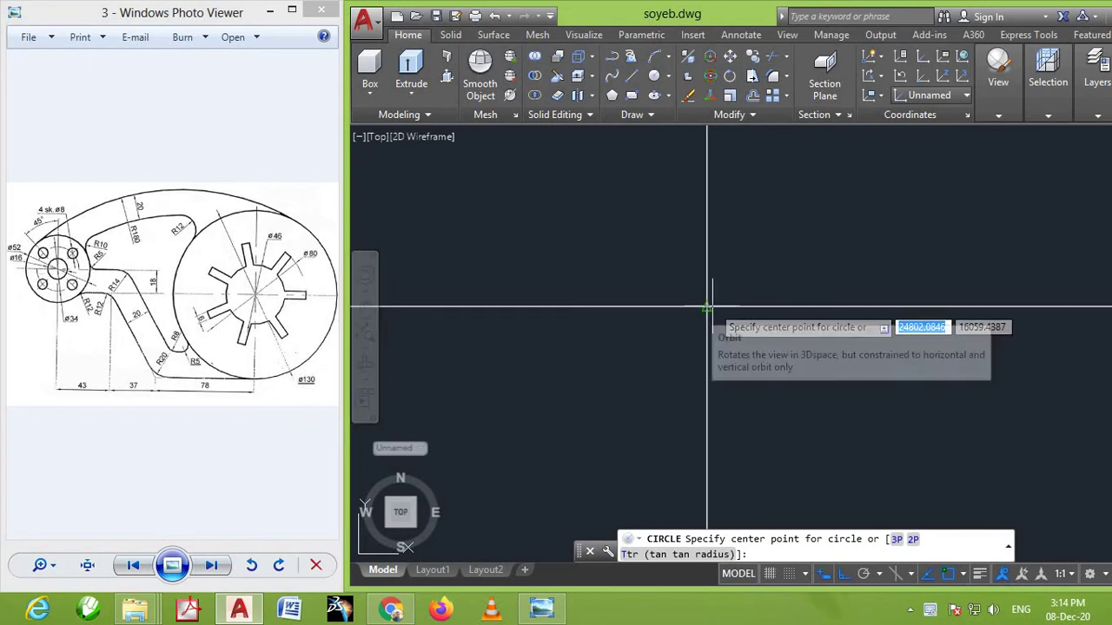
# Draw the 130-diameter cam body circle centred on the construction-line crossing
pyautogui.press('Escape')
pyautogui.click(656, 76)
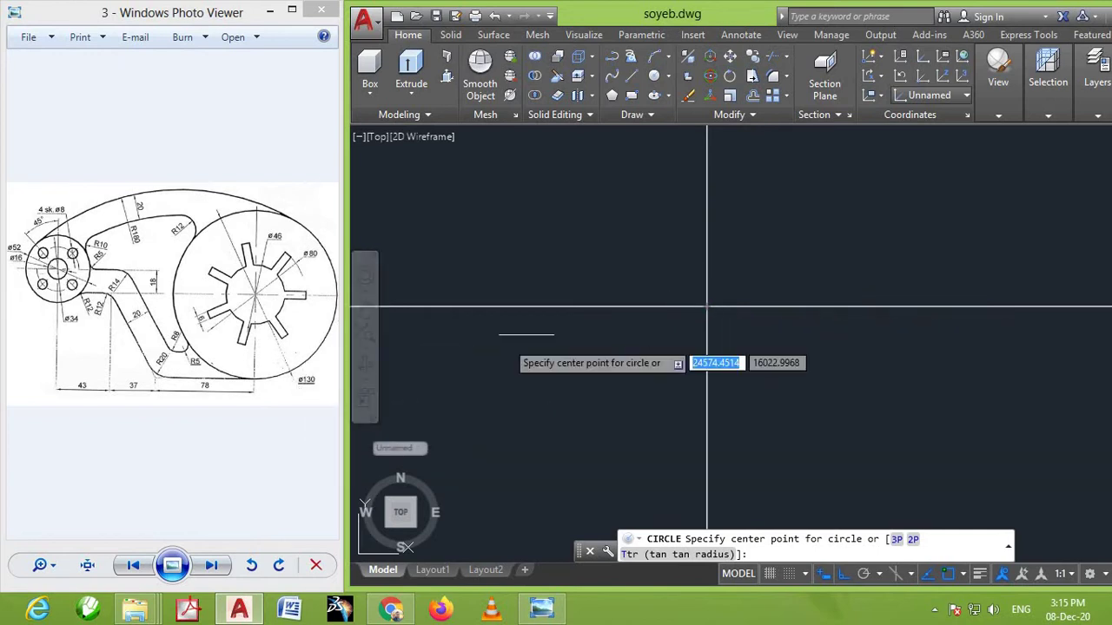
pyautogui.click(706, 306)
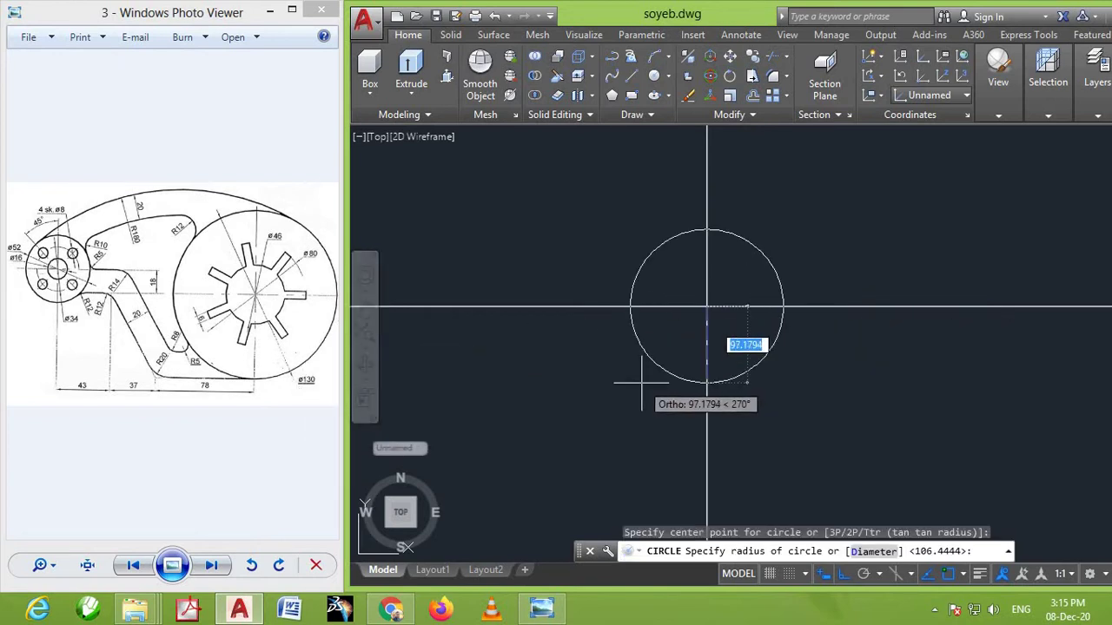
pyautogui.write('d')
pyautogui.press('Return')
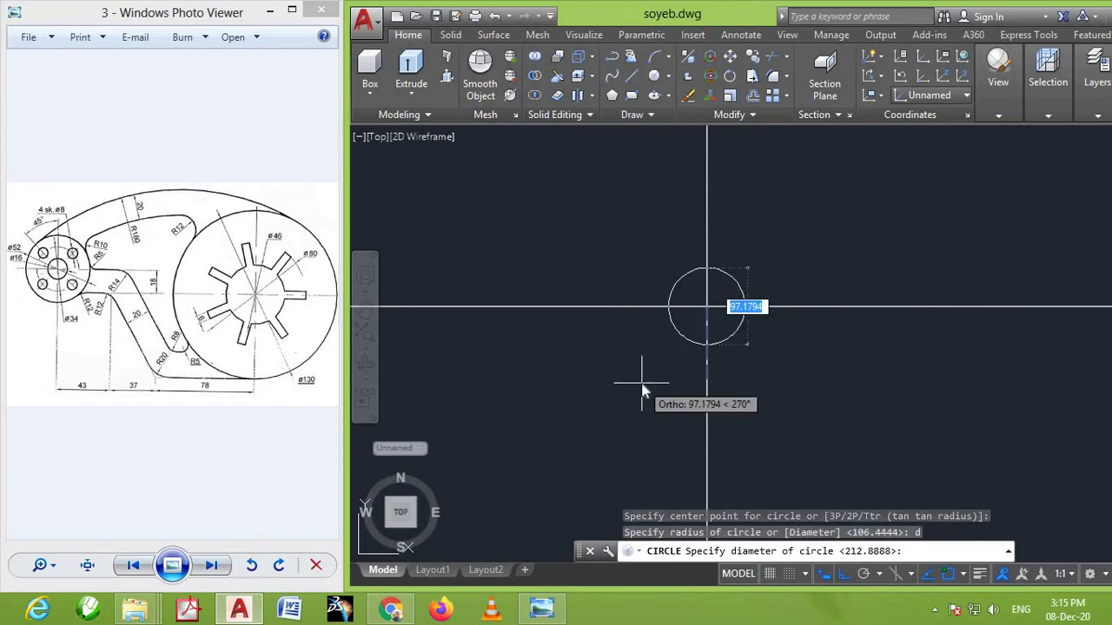
pyautogui.write('130')
pyautogui.press('Return')
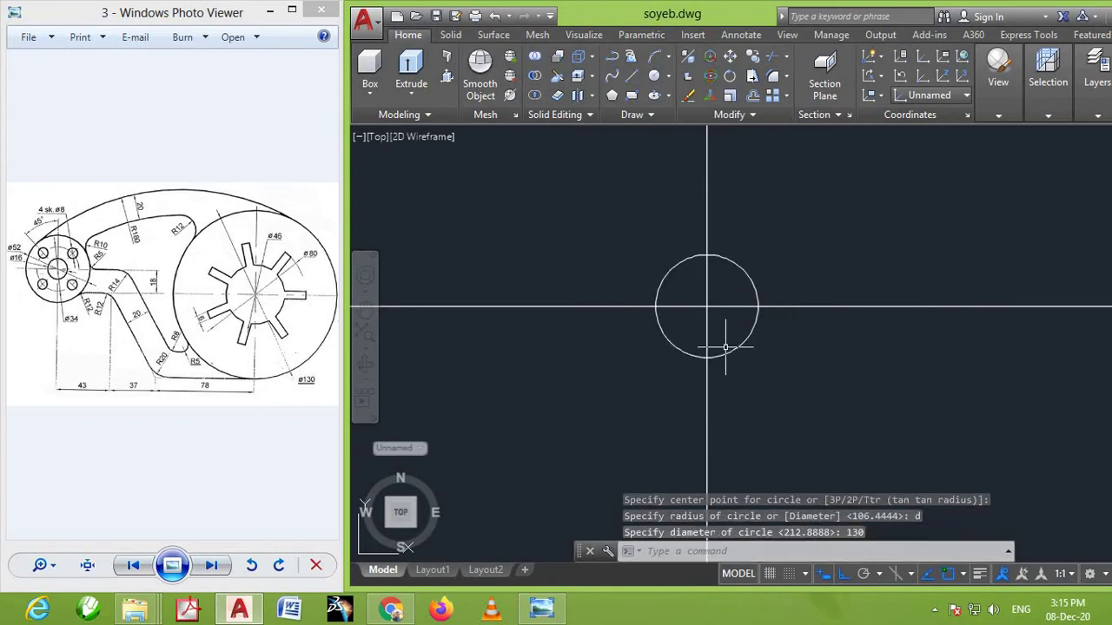
pyautogui.scroll(2, 720, 325)
pyautogui.scroll(1, 686, 328)
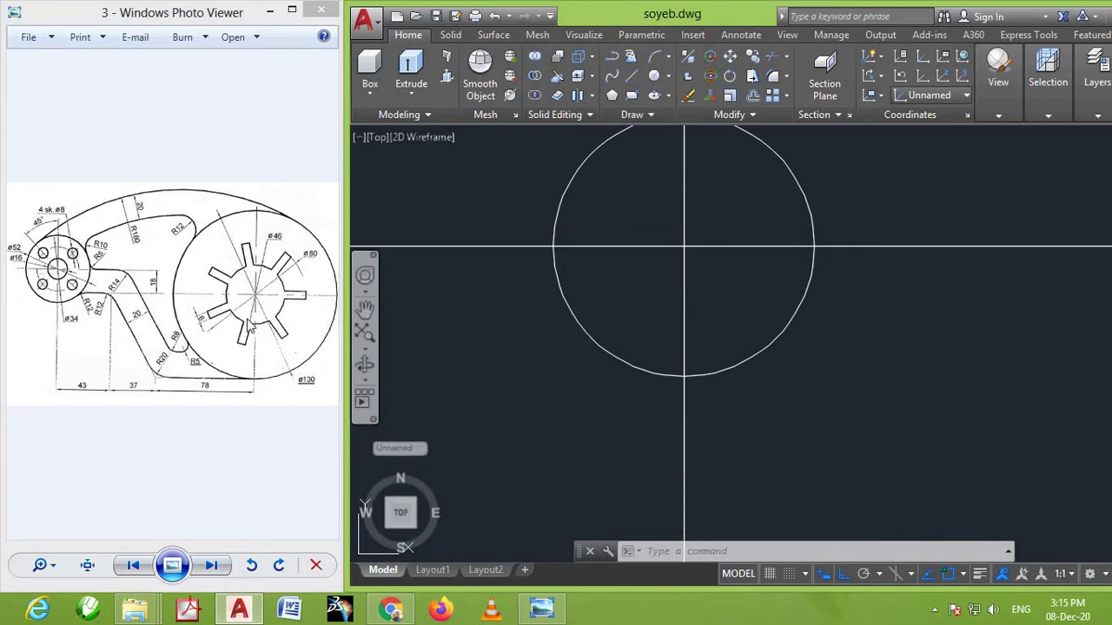
# Draw a 46-diameter hub circle at the same centre
pyautogui.write('c')
pyautogui.press('Return')
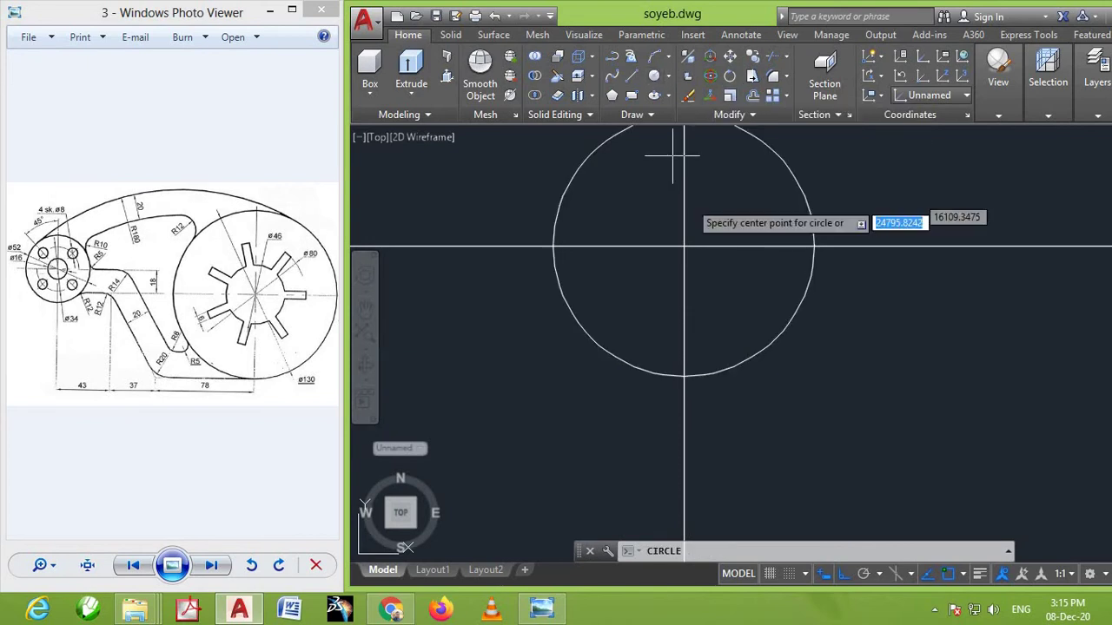
pyautogui.click(684, 248)
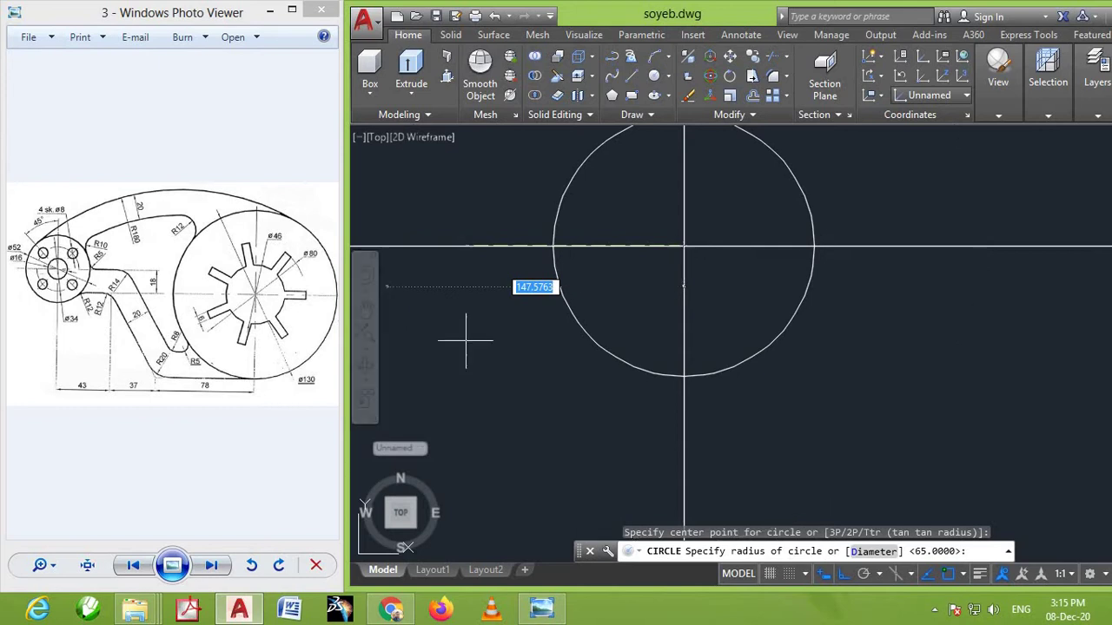
pyautogui.write('d')
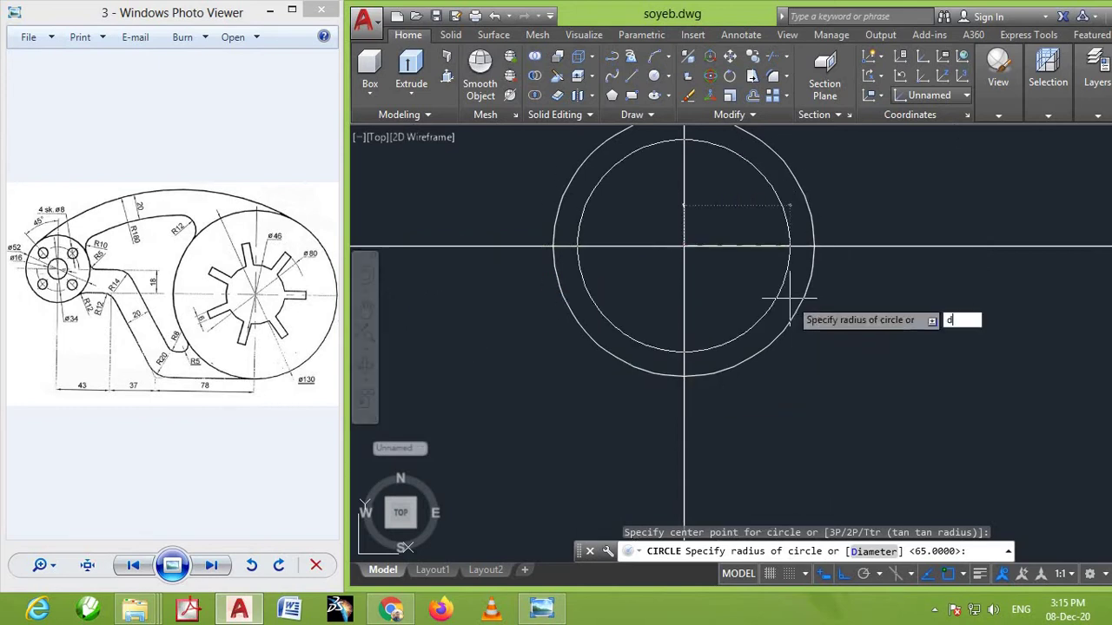
pyautogui.press('Return')
pyautogui.write('46')
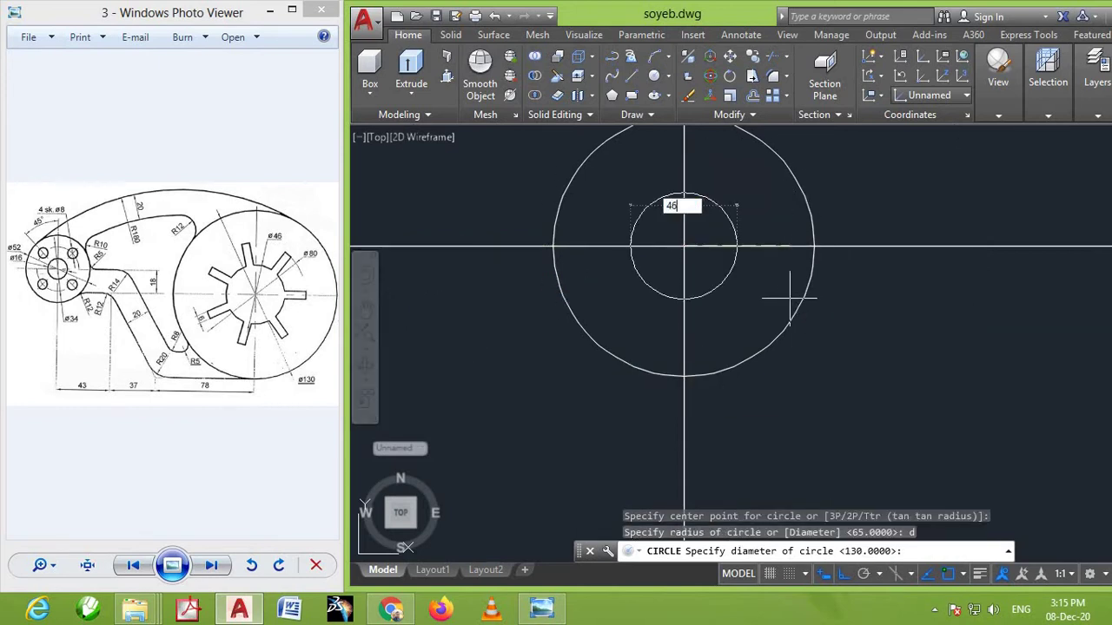
pyautogui.press('Return')
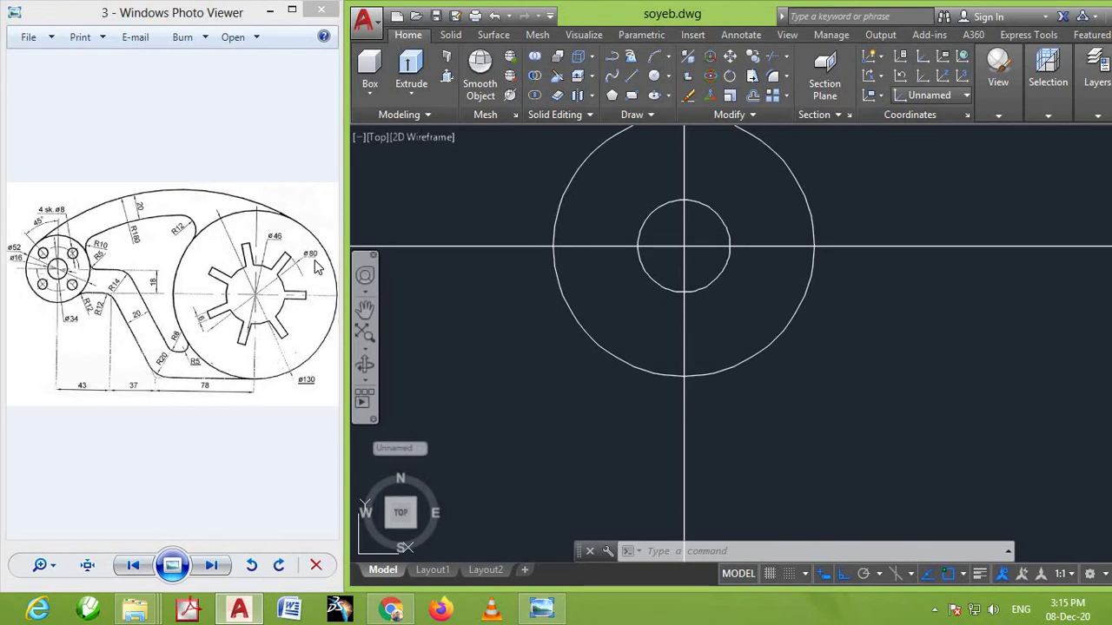
# Add a concentric 80-diameter circle at the construction-line crossing
pyautogui.write('d')
pyautogui.press('Return')
pyautogui.press('Escape')
pyautogui.write('c')
pyautogui.press('Return')
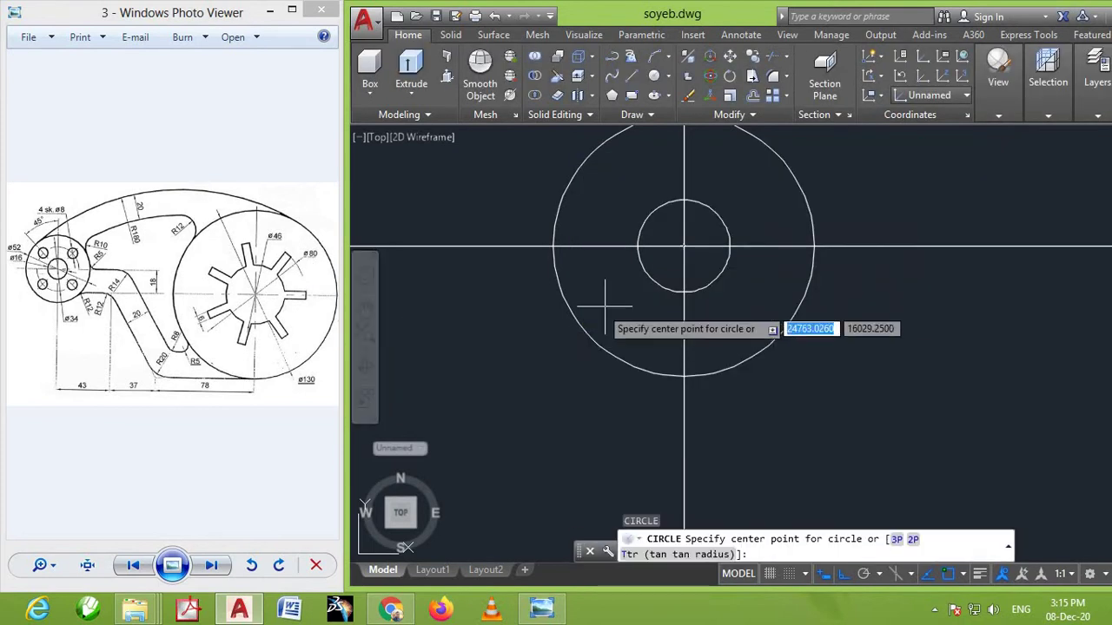
pyautogui.click(684, 247)
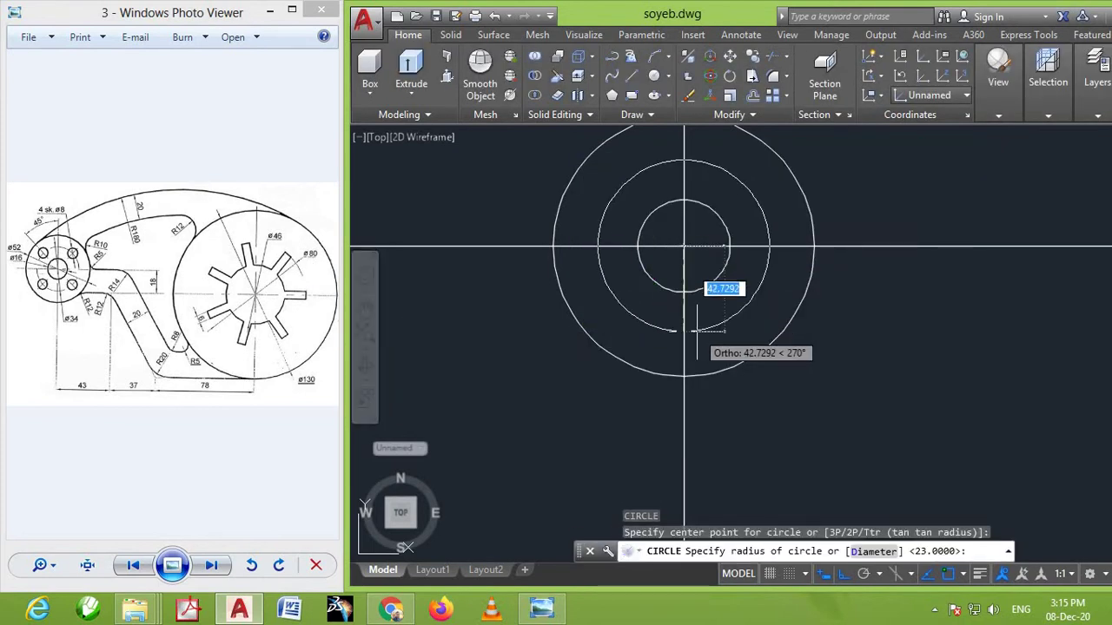
pyautogui.write('d')
pyautogui.press('Return')
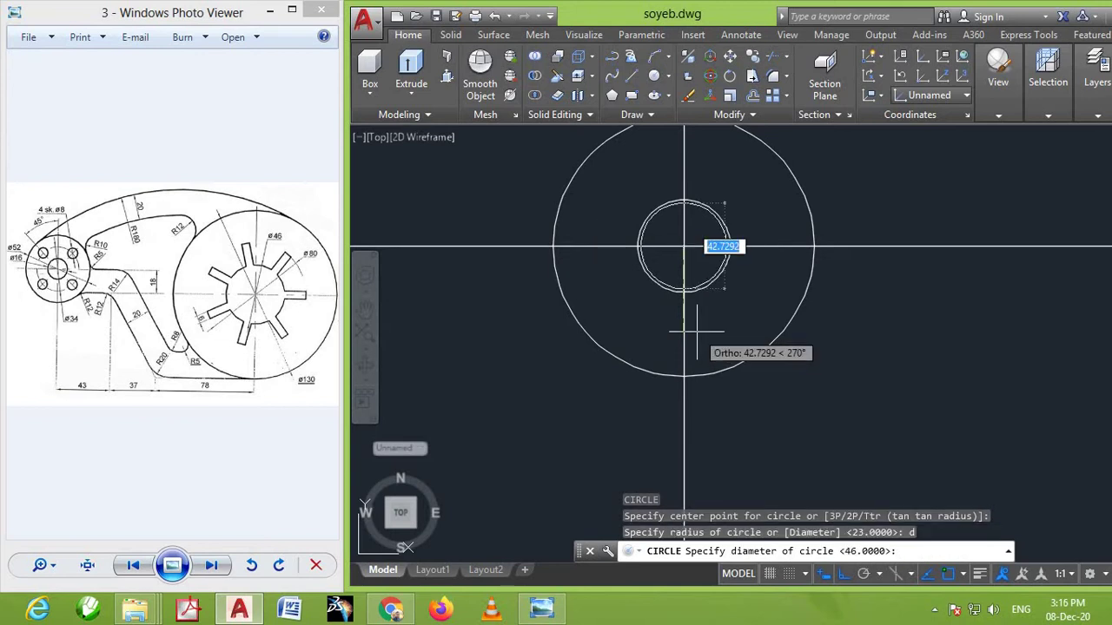
pyautogui.write('80')
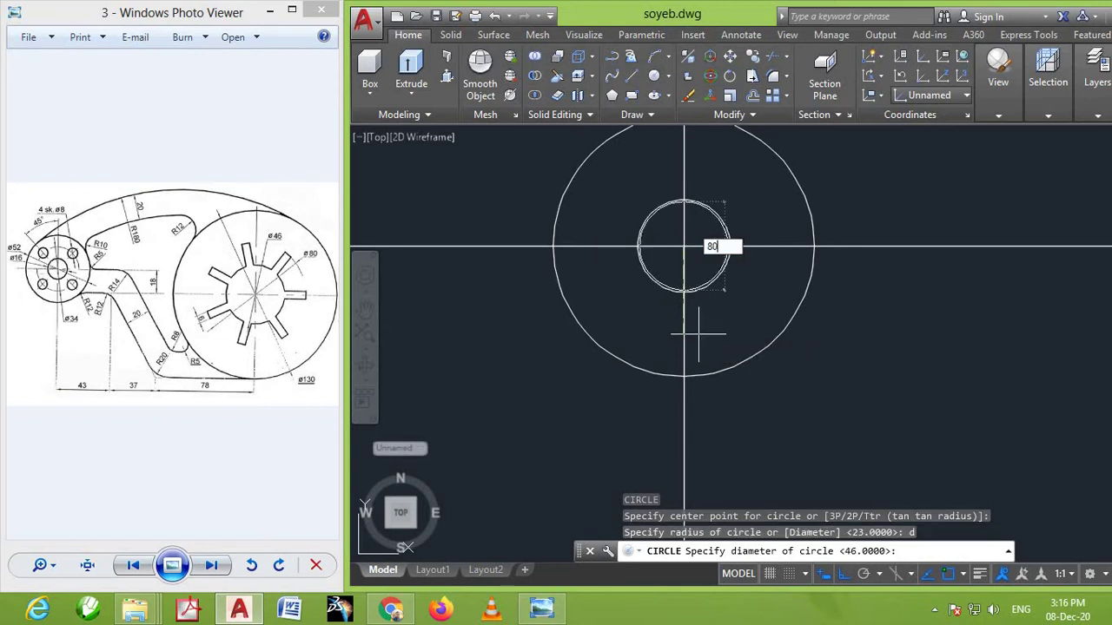
pyautogui.press('Return')
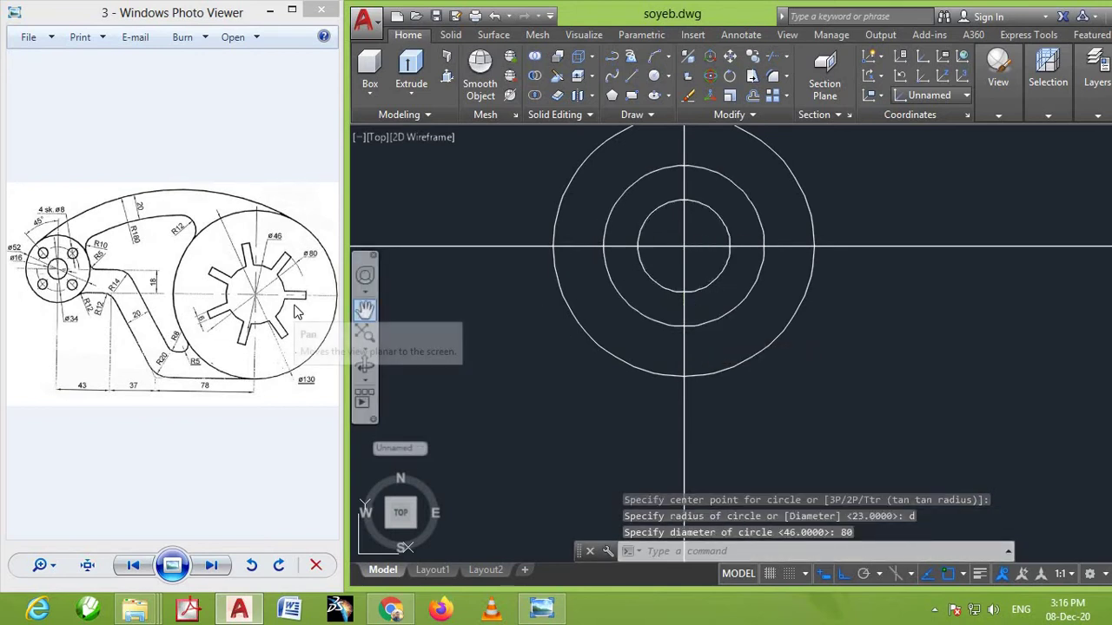
pyautogui.scroll(2, 357, 309)
pyautogui.scroll(-2, 354, 307)
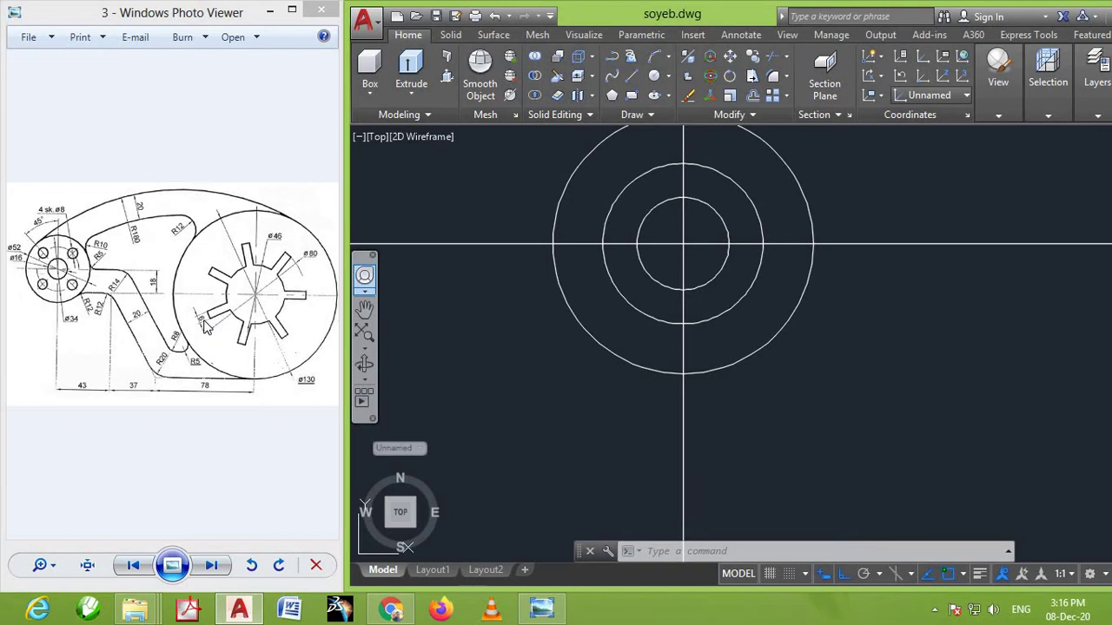
# Offset the horizontal construction line above and below to form the slot sides
pyautogui.write('o')
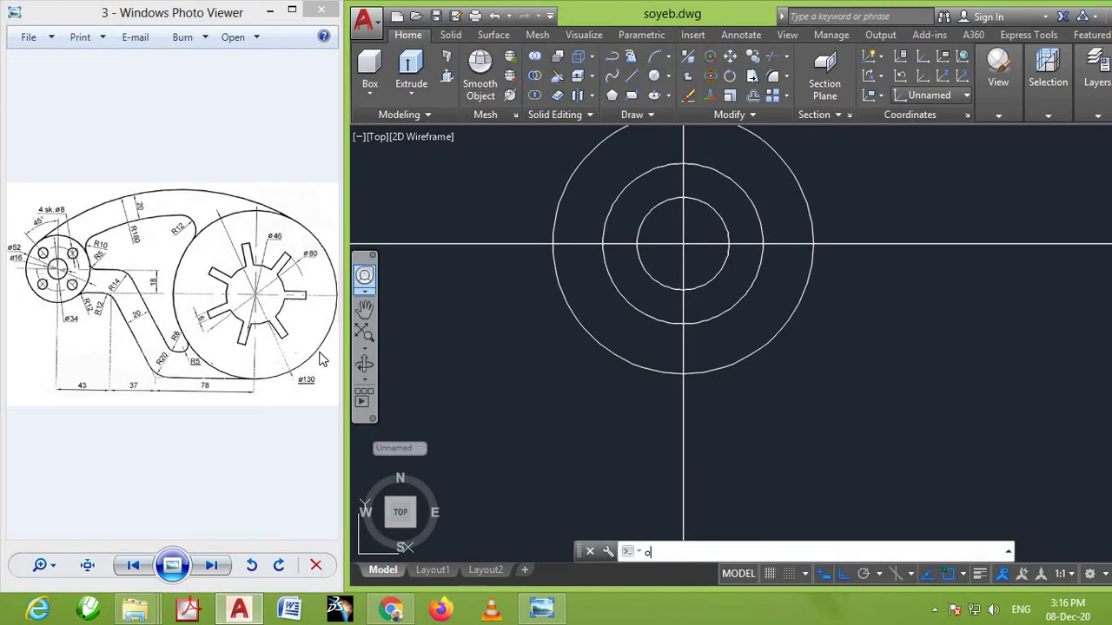
pyautogui.press('Return')
pyautogui.press('Return')
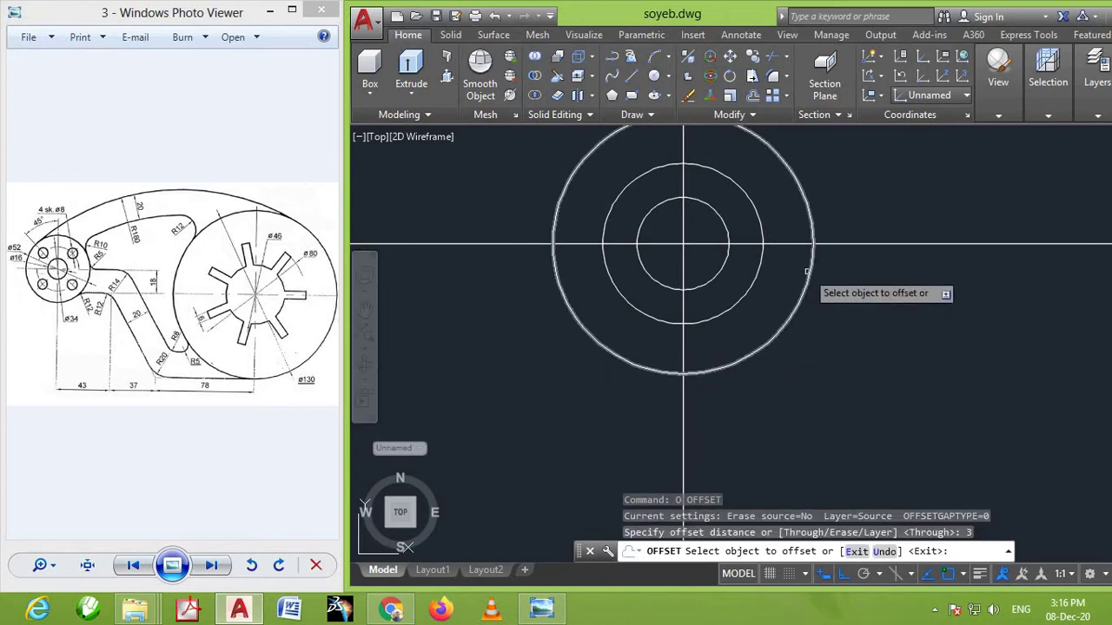
pyautogui.click(793, 244)
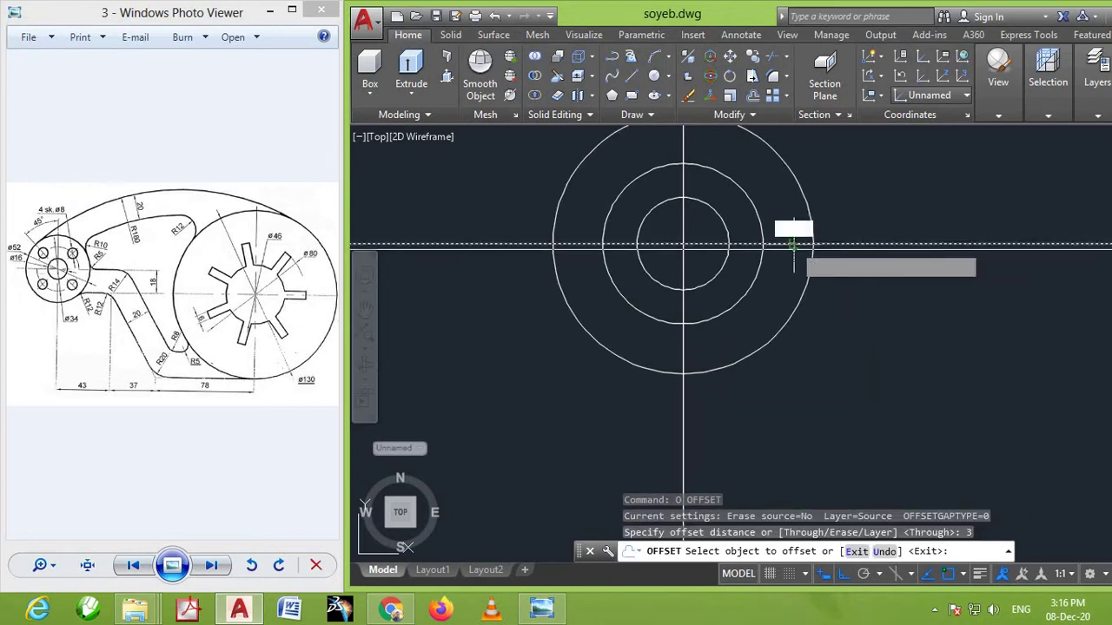
pyautogui.click(794, 229)
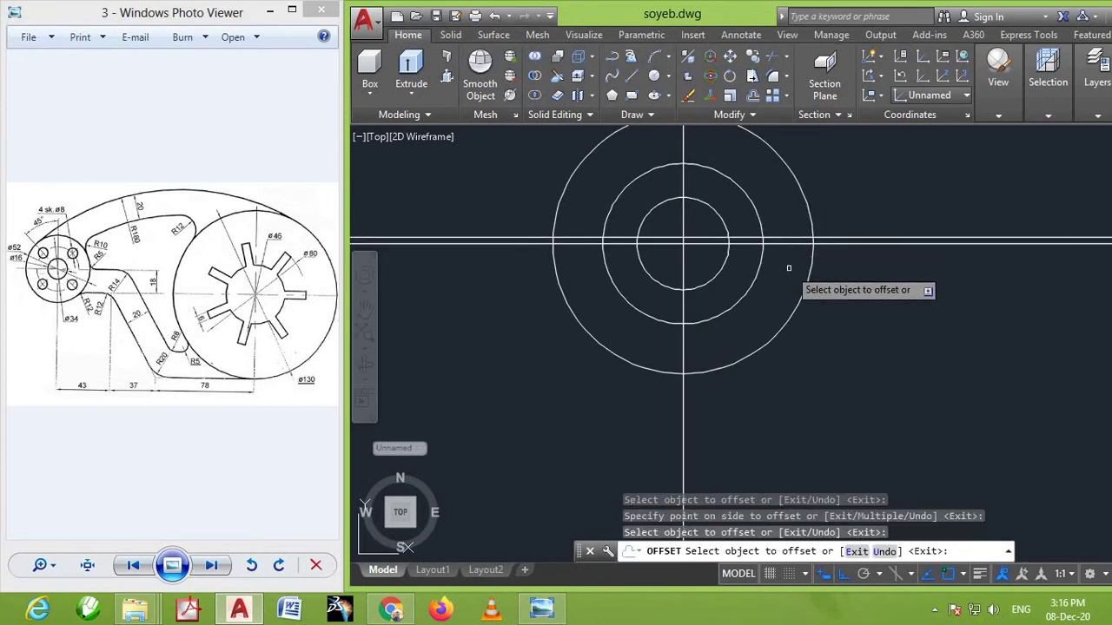
pyautogui.click(790, 243)
pyautogui.click(816, 274)
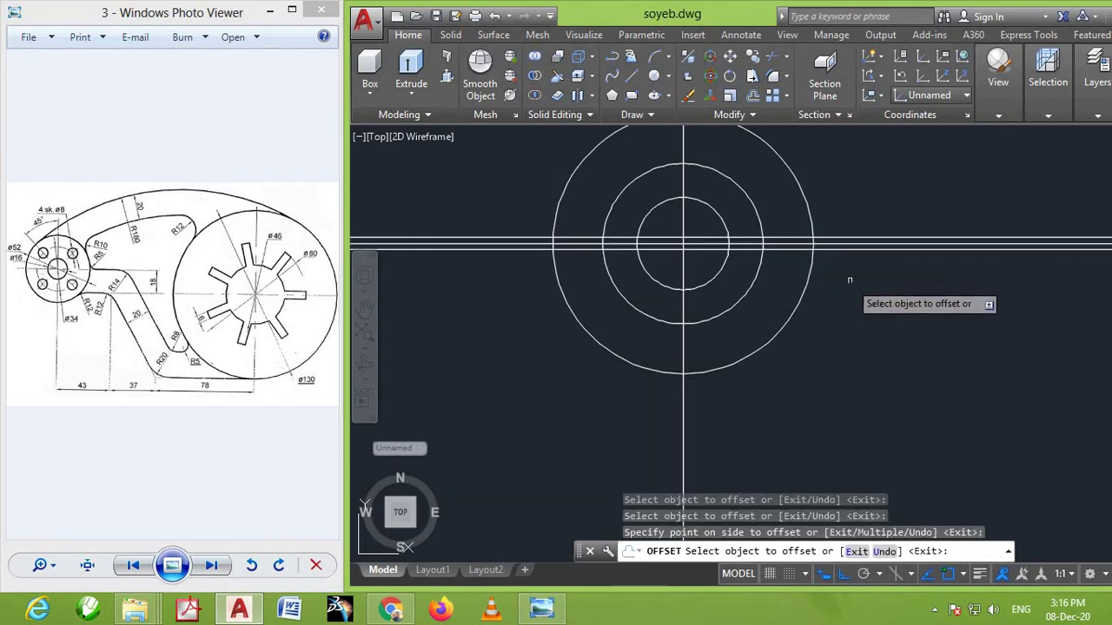
pyautogui.press('Return')
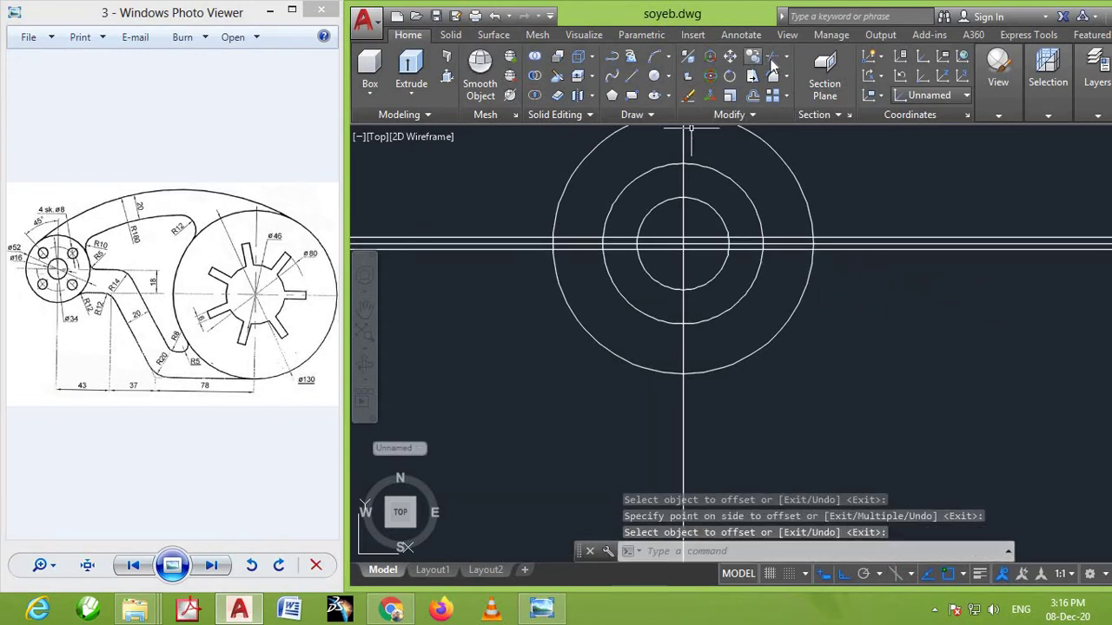
# Trim the offset slot lines back inside the circles
pyautogui.click(754, 57)
pyautogui.click(792, 218)
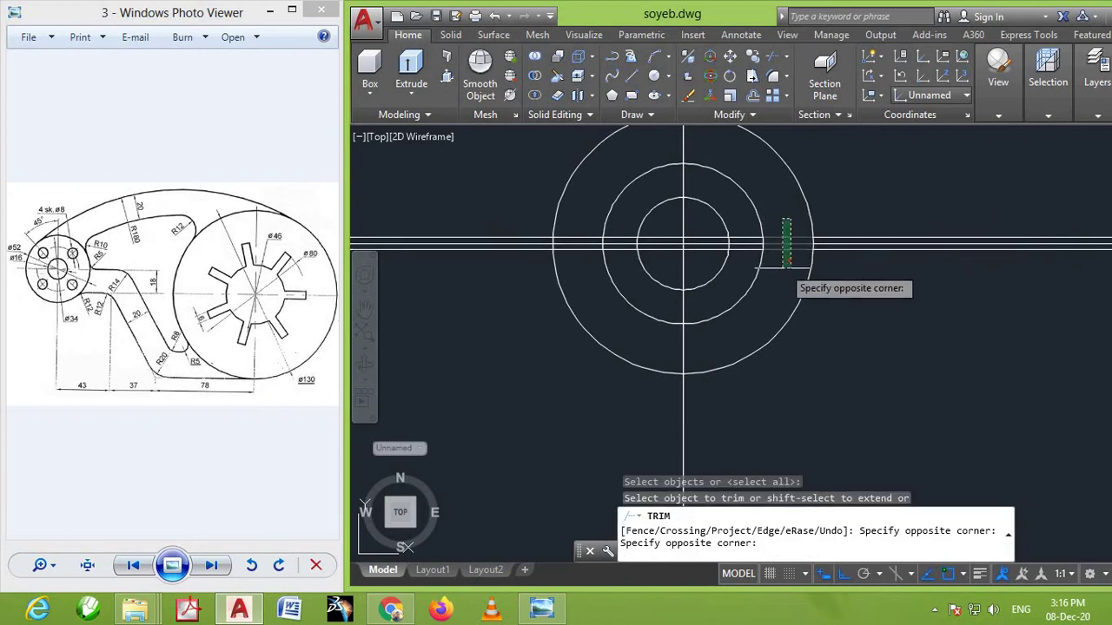
pyautogui.click(782, 263)
pyautogui.scroll(2, 720, 241)
pyautogui.click(713, 219)
pyautogui.click(704, 259)
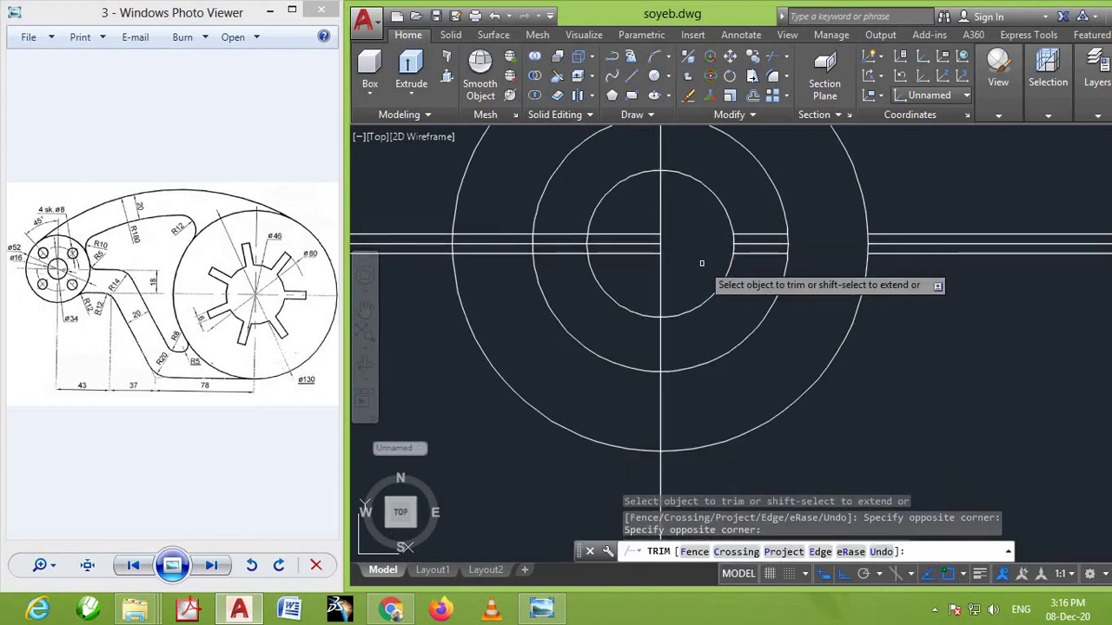
pyautogui.press('Return')
# Delete the leftover horizontal line pieces left and right of the circles
pyautogui.click(489, 243)
pyautogui.click(489, 265)
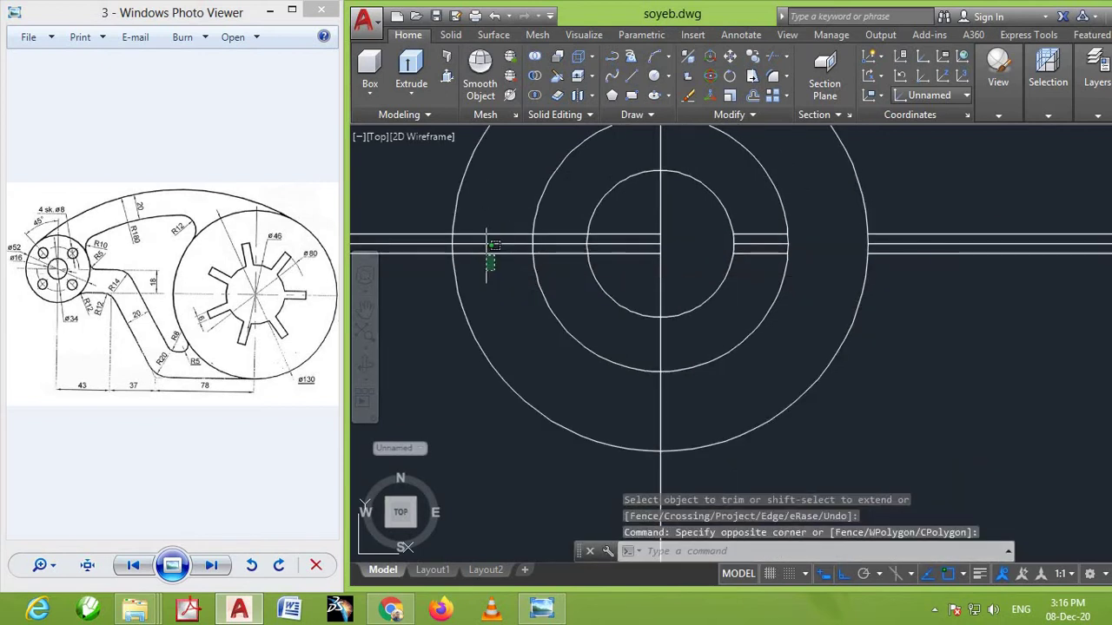
pyautogui.click(477, 228)
pyautogui.press('Delete')
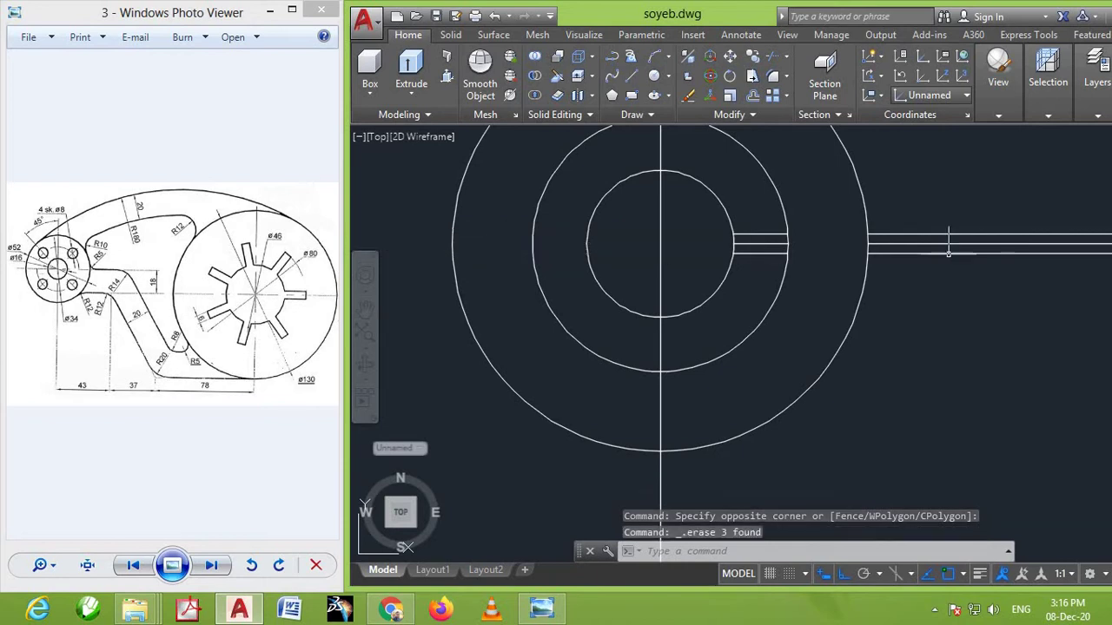
pyautogui.click(967, 209)
pyautogui.click(903, 260)
pyautogui.press('Delete')
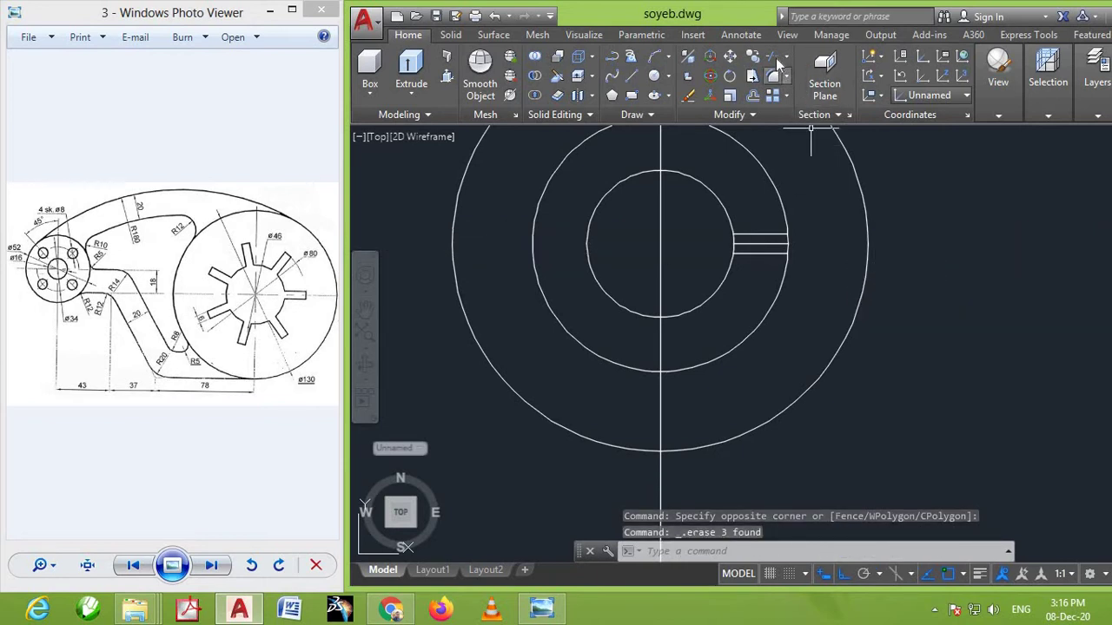
# Trim away the hub circle arc between the two slot lines
pyautogui.click(776, 58)
pyautogui.press('Return')
pyautogui.scroll(4, 743, 278)
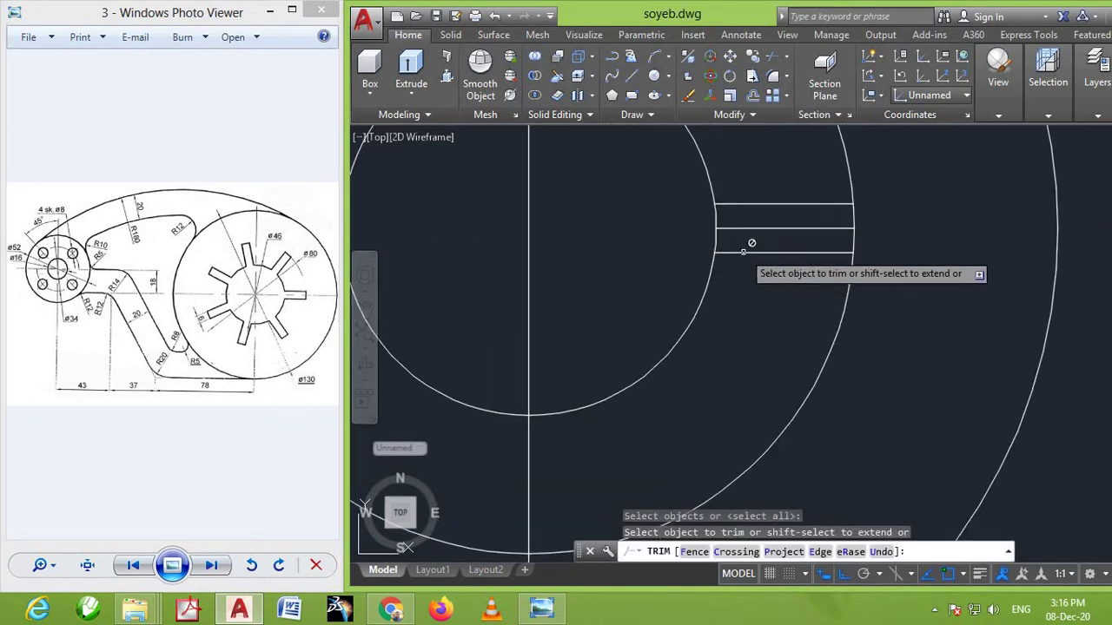
pyautogui.click(715, 243)
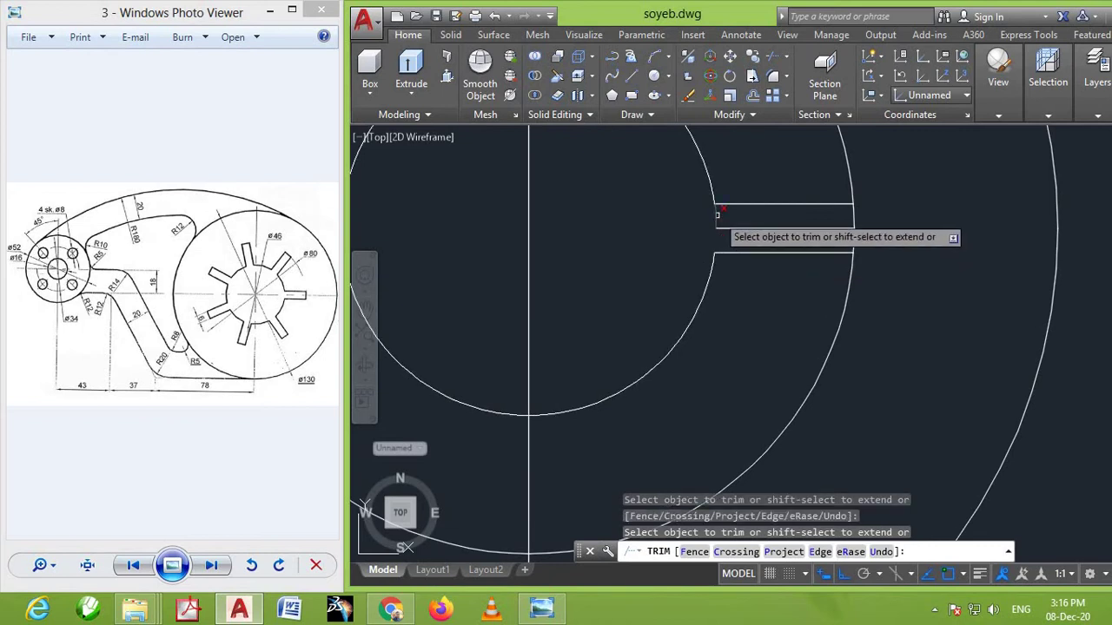
pyautogui.click(715, 215)
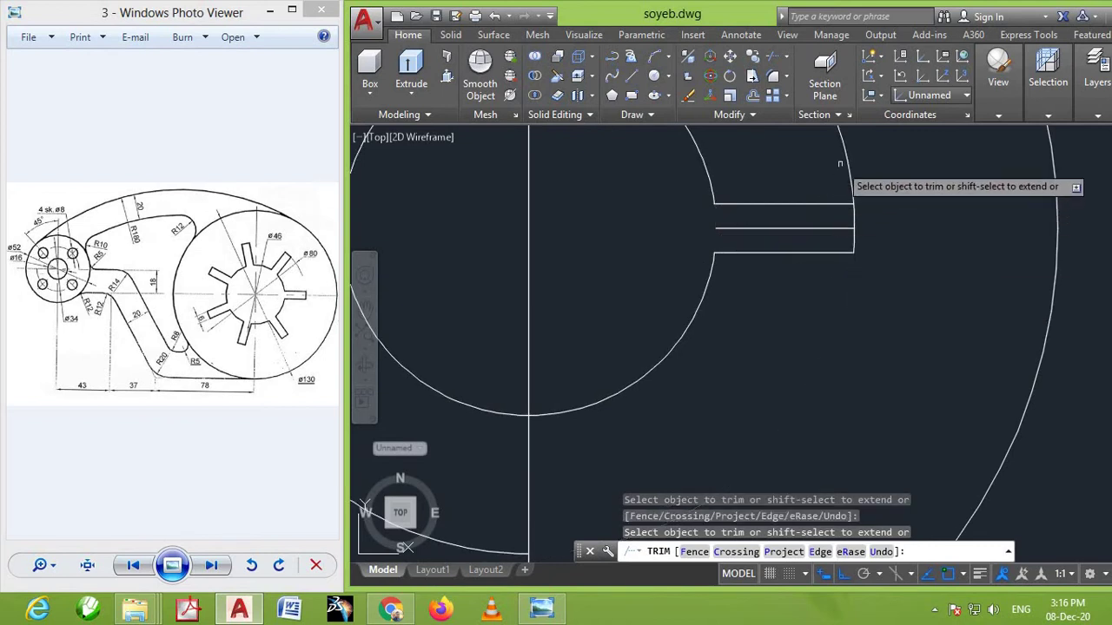
pyautogui.scroll(-4, 868, 227)
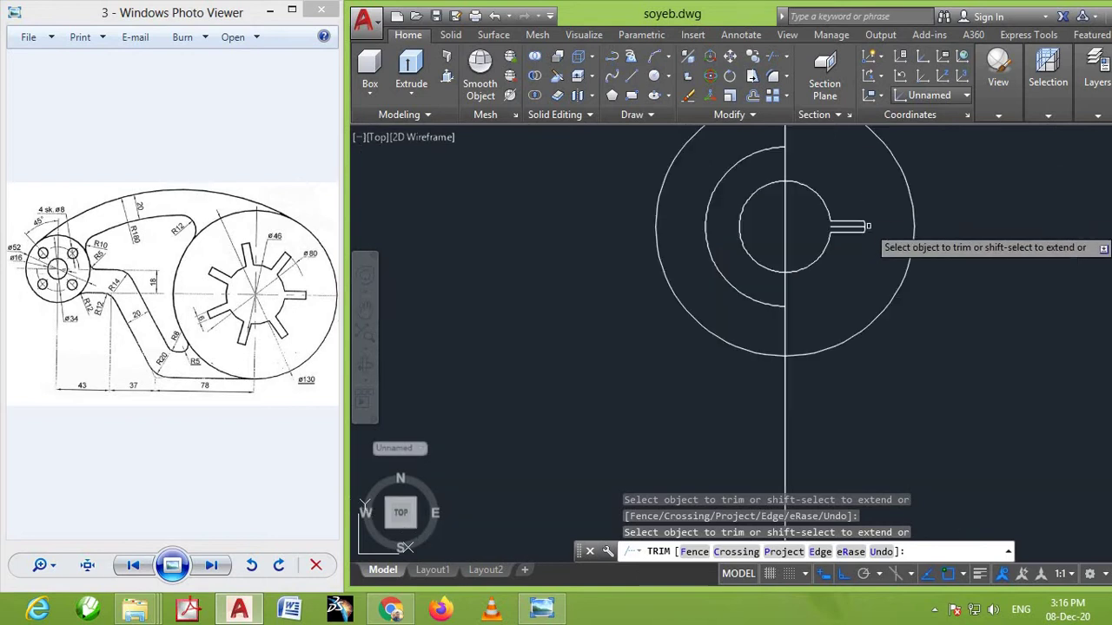
pyautogui.rightClick(871, 268)
pyautogui.click(907, 276)
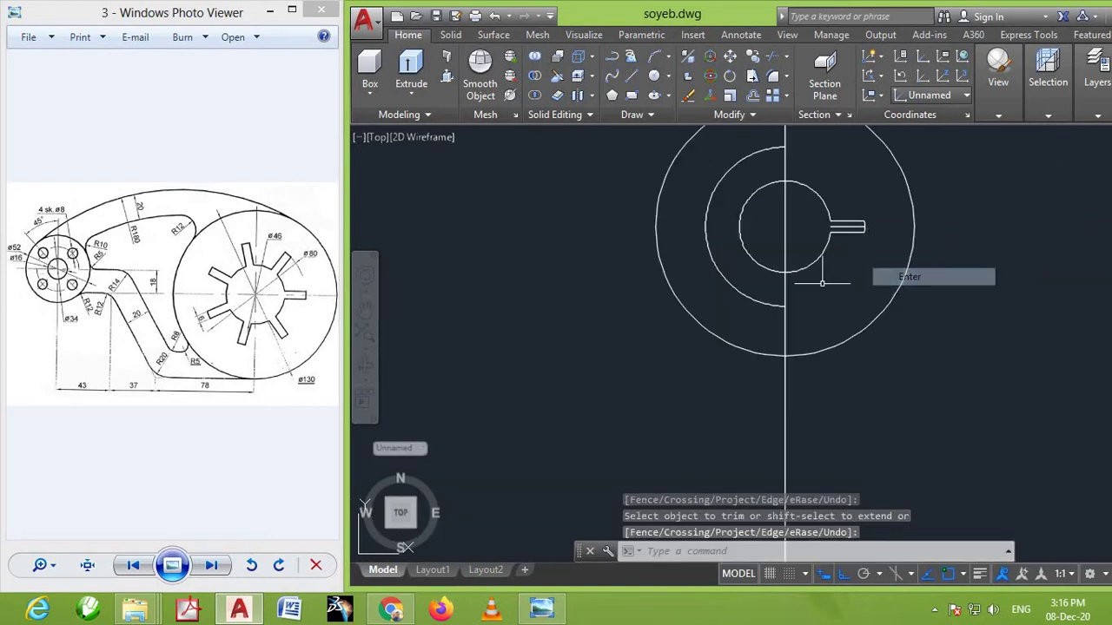
# Erase the dashed 80-diameter construction circle
pyautogui.click(749, 217)
pyautogui.click(714, 298)
pyautogui.press('Delete')
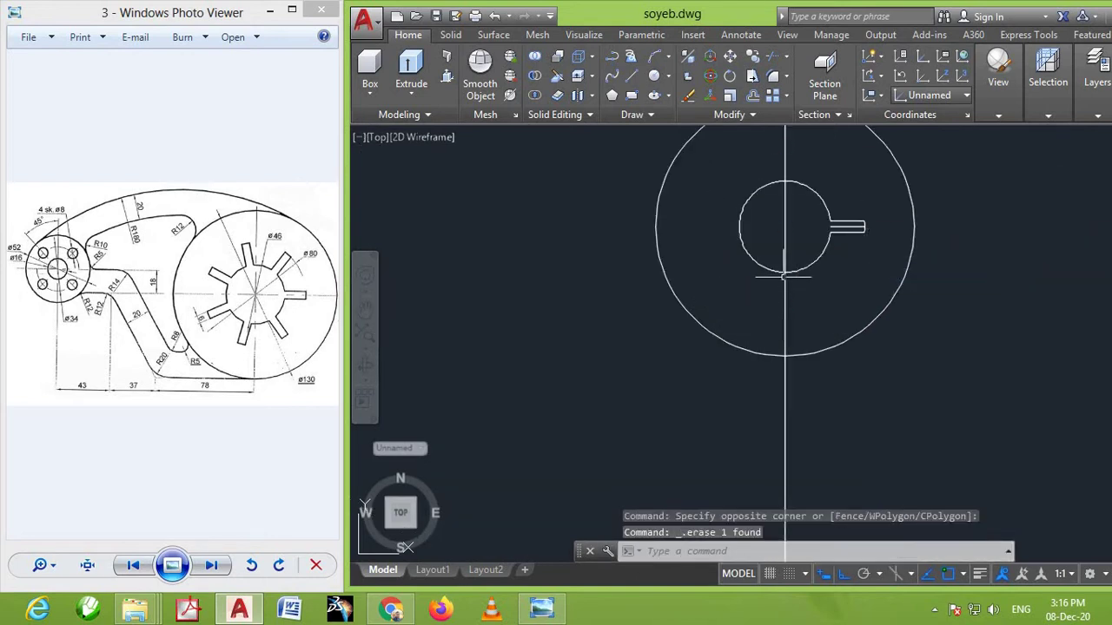
pyautogui.scroll(2, 846, 229)
pyautogui.scroll(1, 847, 229)
pyautogui.click(847, 231)
pyautogui.press('Escape')
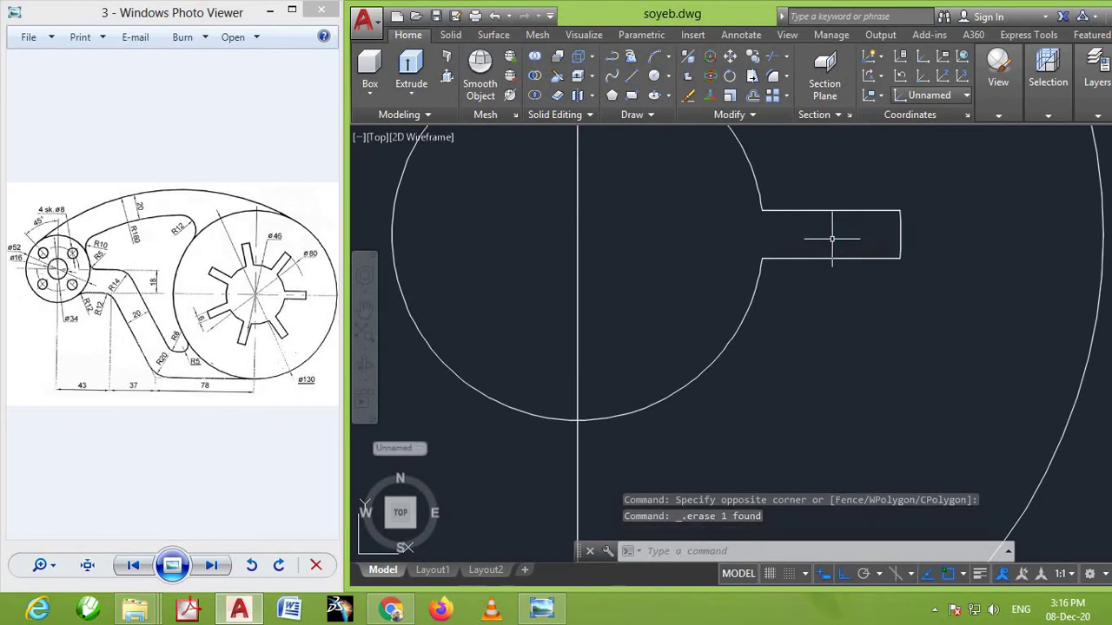
pyautogui.scroll(-4, 847, 230)
pyautogui.scroll(-2, 798, 276)
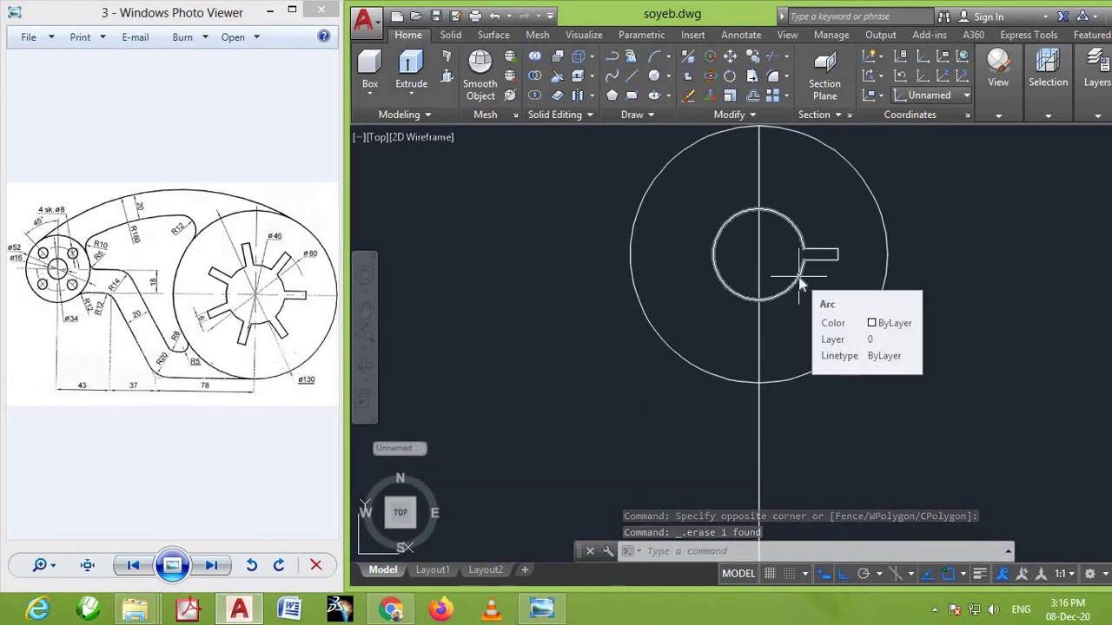
pyautogui.write('a')
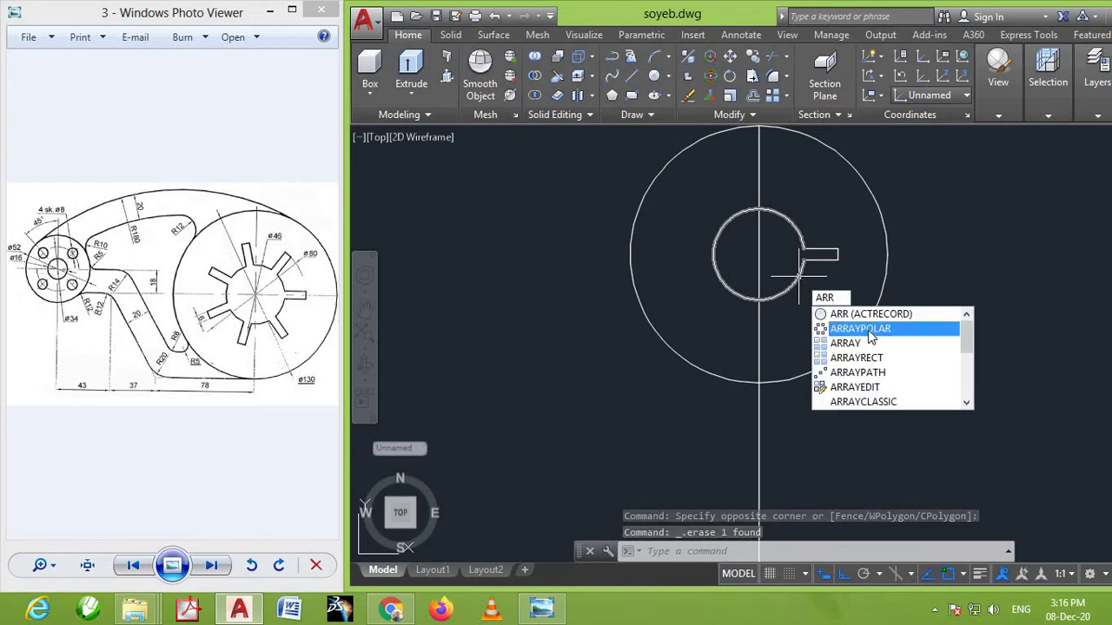
# Polar-array the three slot lines 7 times around the hub circle's centre
pyautogui.click(868, 331)
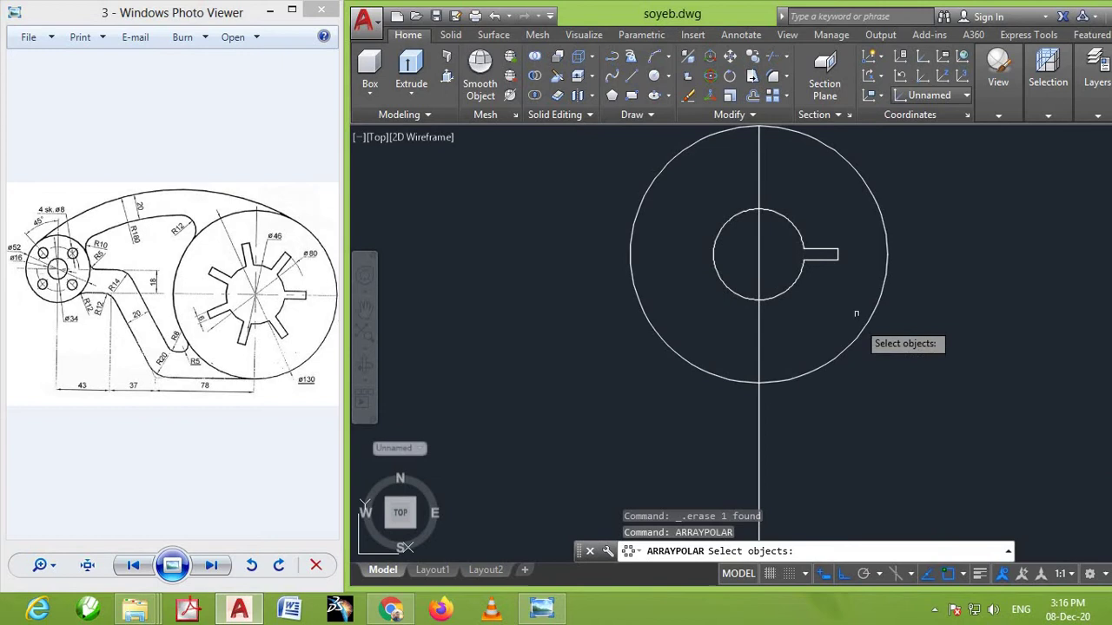
pyautogui.click(848, 241)
pyautogui.click(809, 231)
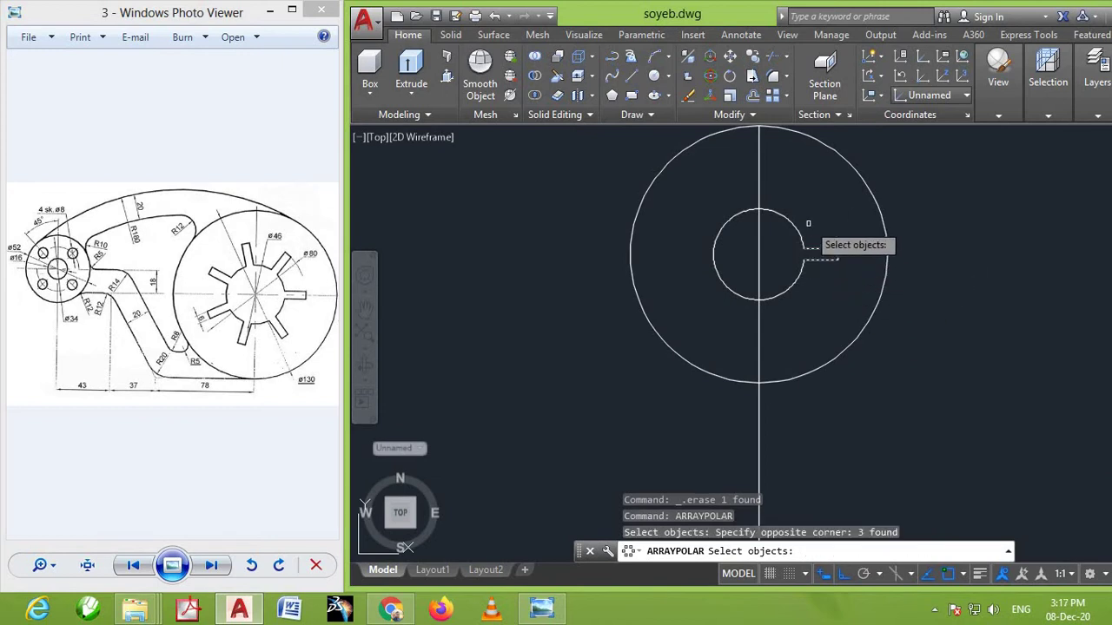
pyautogui.scroll(2, 808, 226)
pyautogui.press('Return')
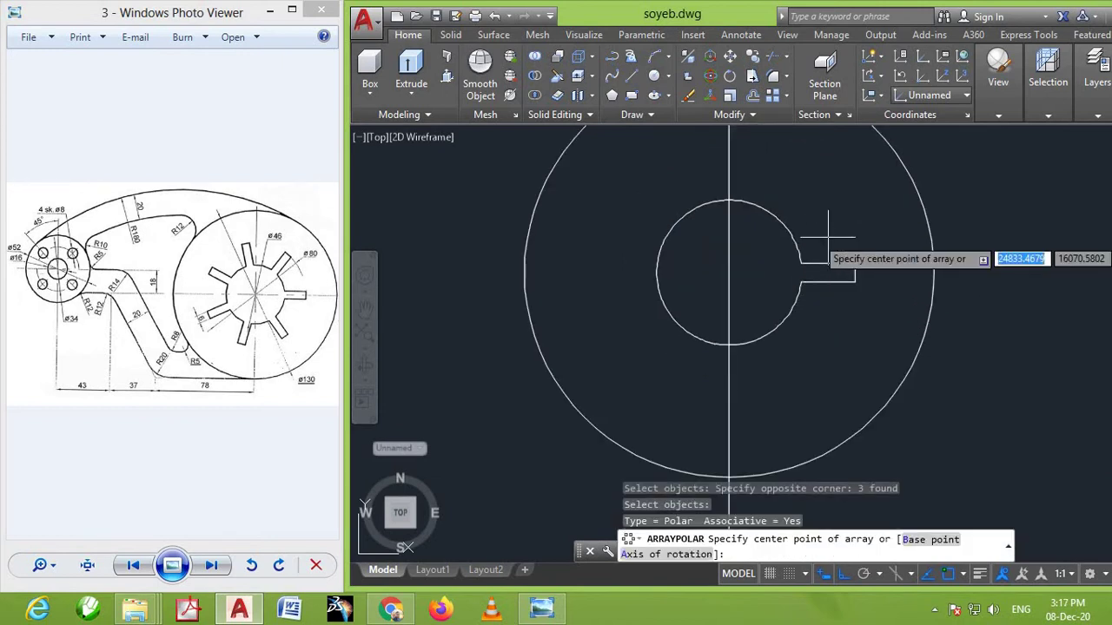
pyautogui.click(727, 271)
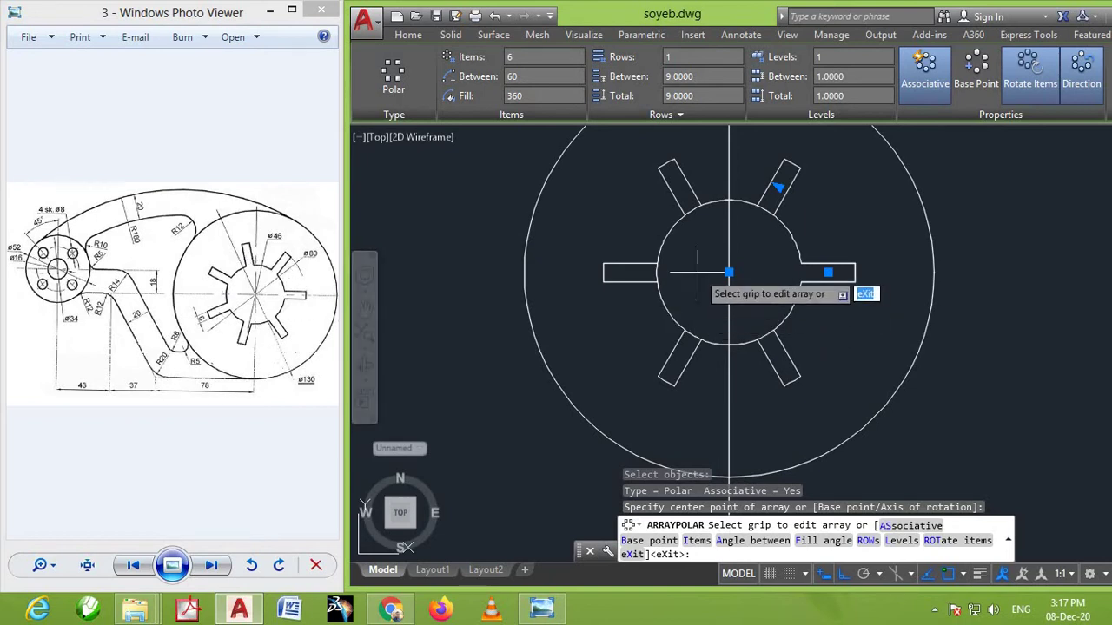
pyautogui.rightClick(711, 299)
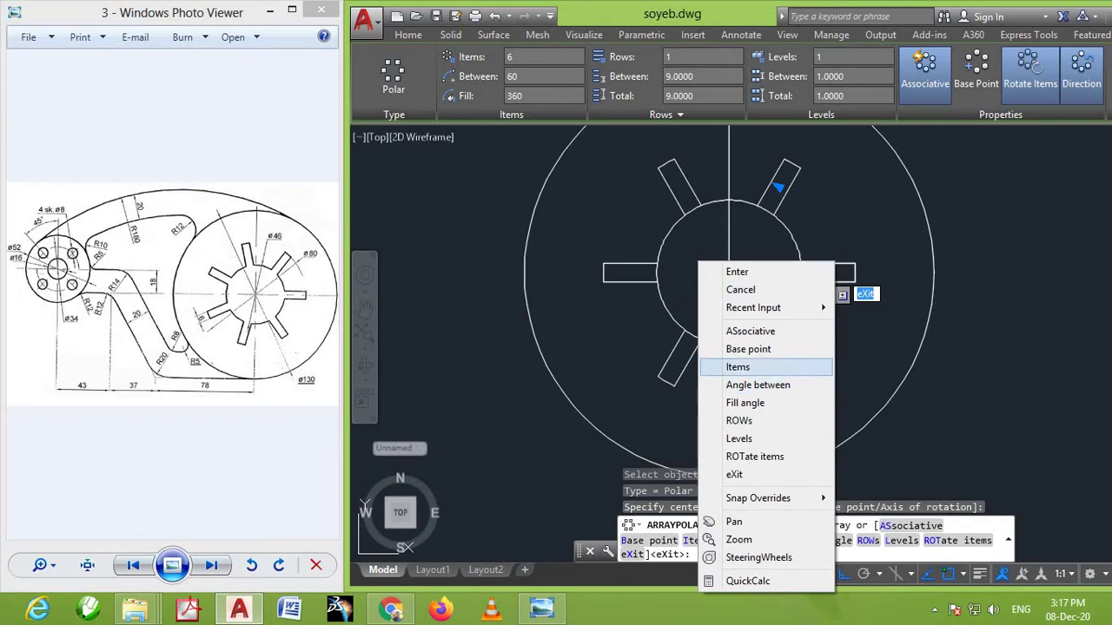
pyautogui.click(738, 366)
pyautogui.write('7')
pyautogui.press('Return')
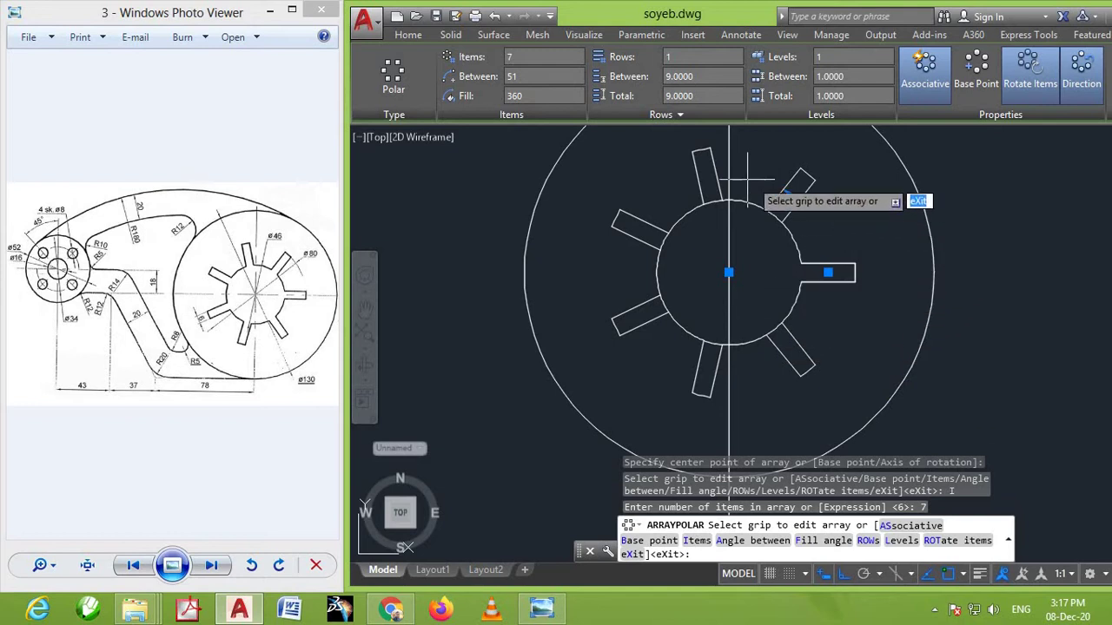
pyautogui.rightClick(721, 210)
# Trim the hub circle arcs at the base of the upper-right and lower slots
pyautogui.click(737, 209)
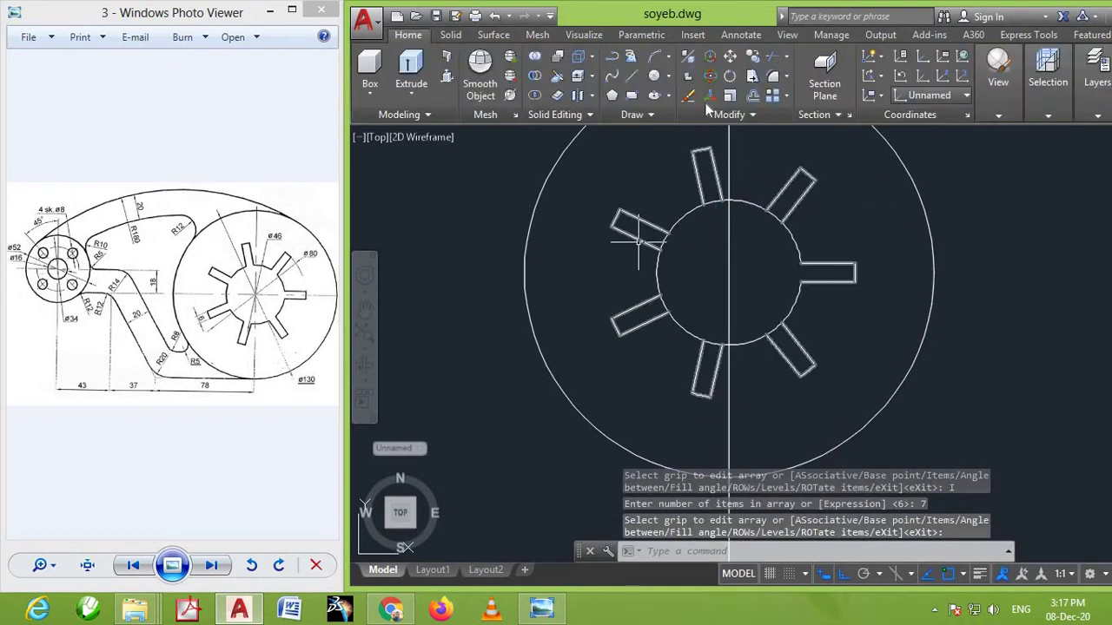
pyautogui.click(772, 57)
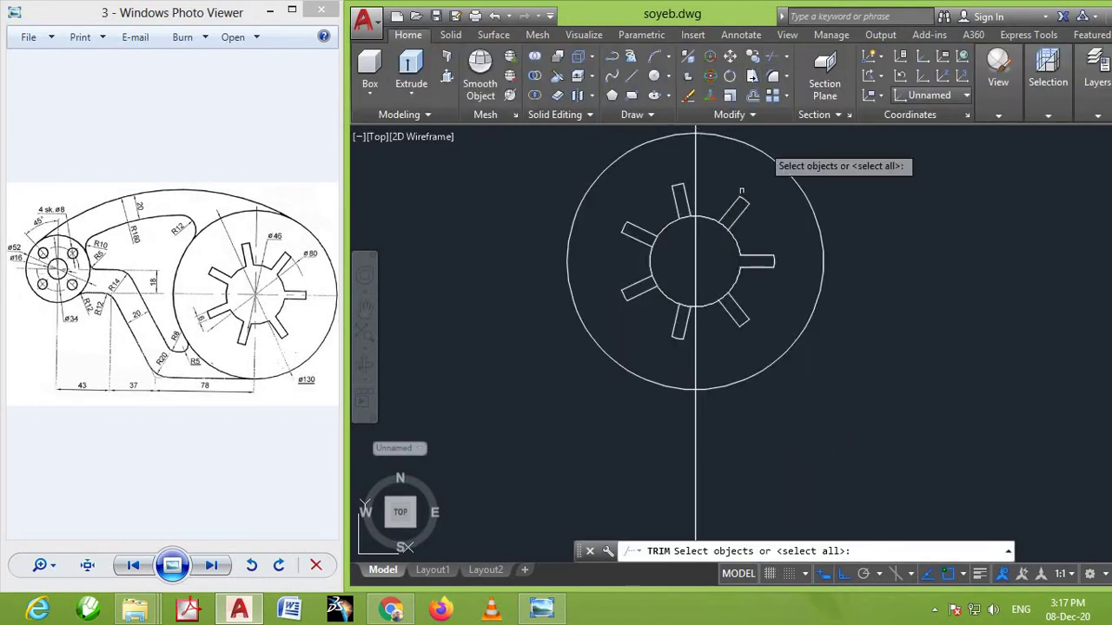
pyautogui.press('Return')
pyautogui.scroll(4, 721, 215)
pyautogui.click(722, 216)
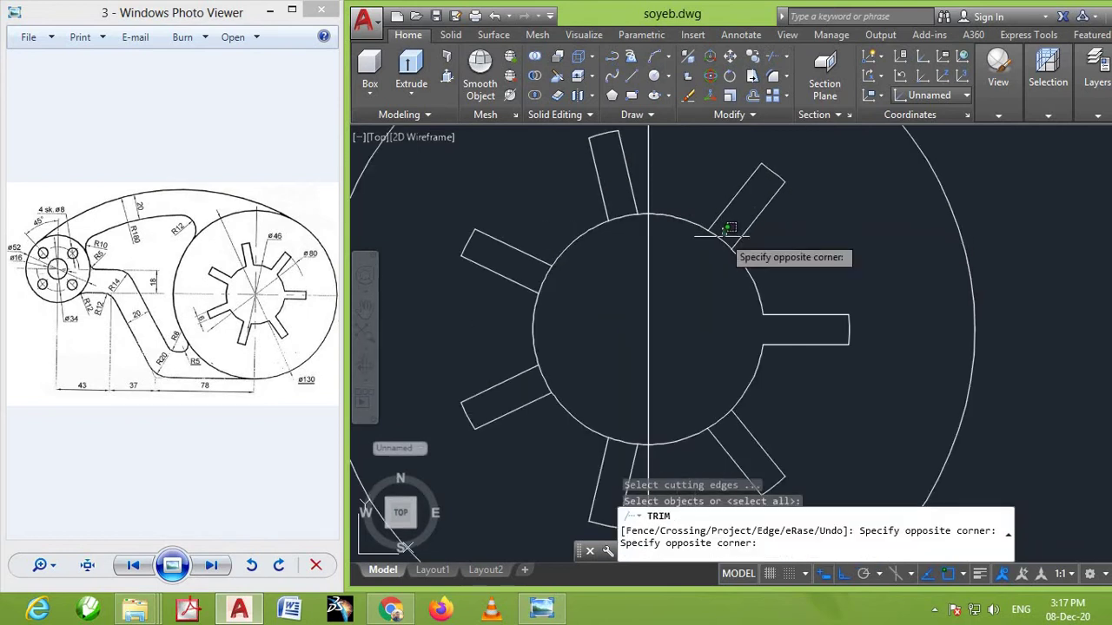
pyautogui.click(717, 232)
pyautogui.click(732, 417)
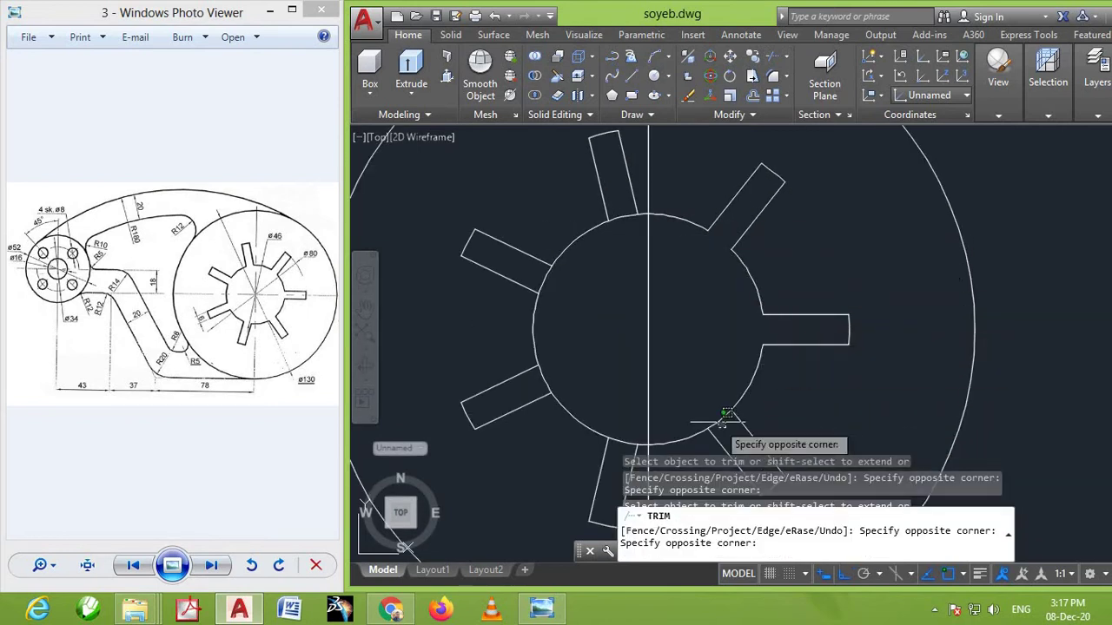
pyautogui.click(606, 429)
pyautogui.click(622, 453)
# Trim the remaining hub arcs across the left and top slots
pyautogui.click(626, 437)
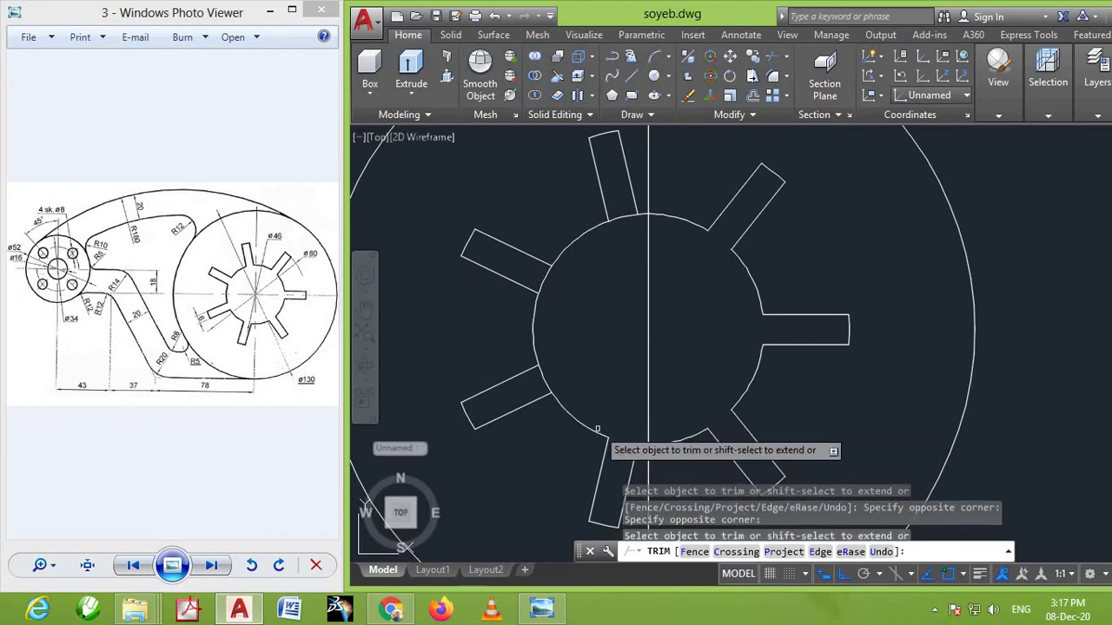
pyautogui.click(554, 382)
pyautogui.click(544, 276)
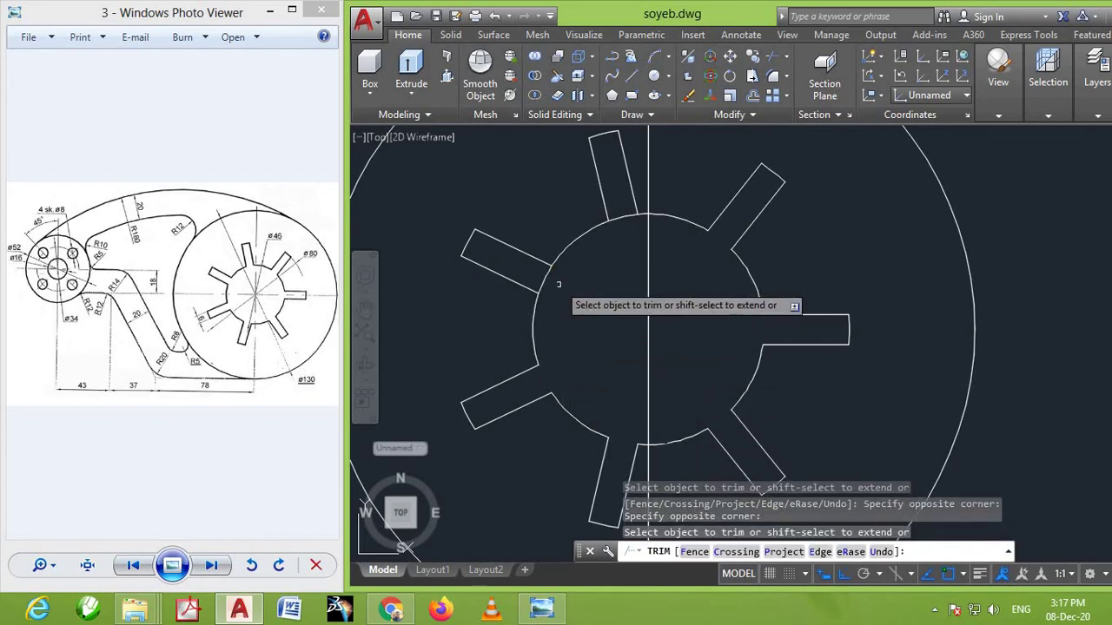
pyautogui.click(627, 227)
pyautogui.click(632, 202)
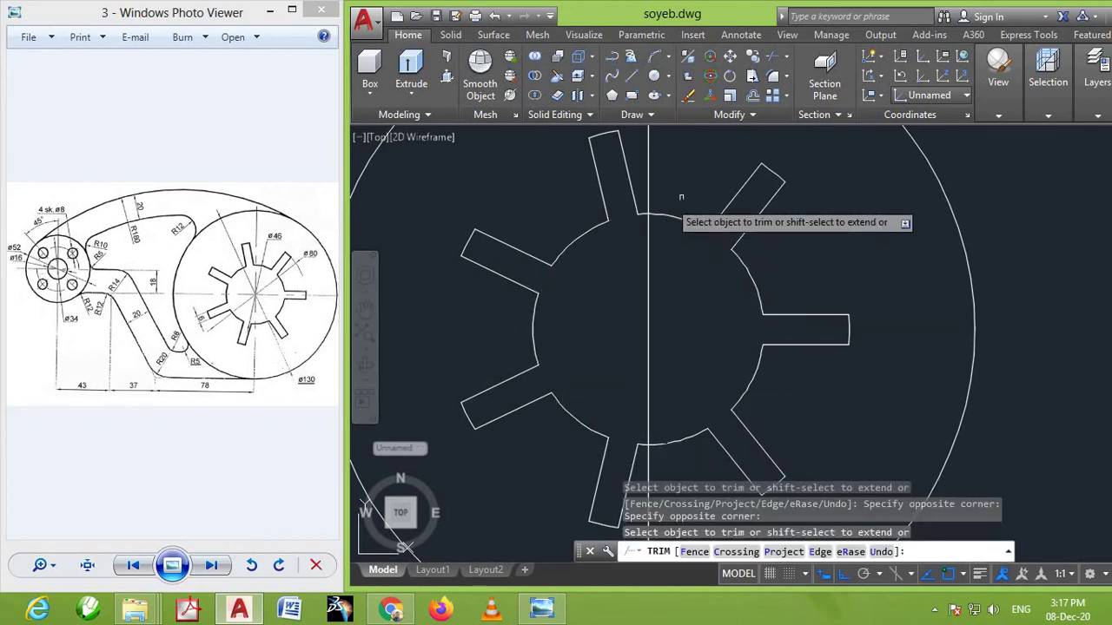
pyautogui.rightClick(752, 196)
pyautogui.click(754, 201)
pyautogui.scroll(-3, 764, 226)
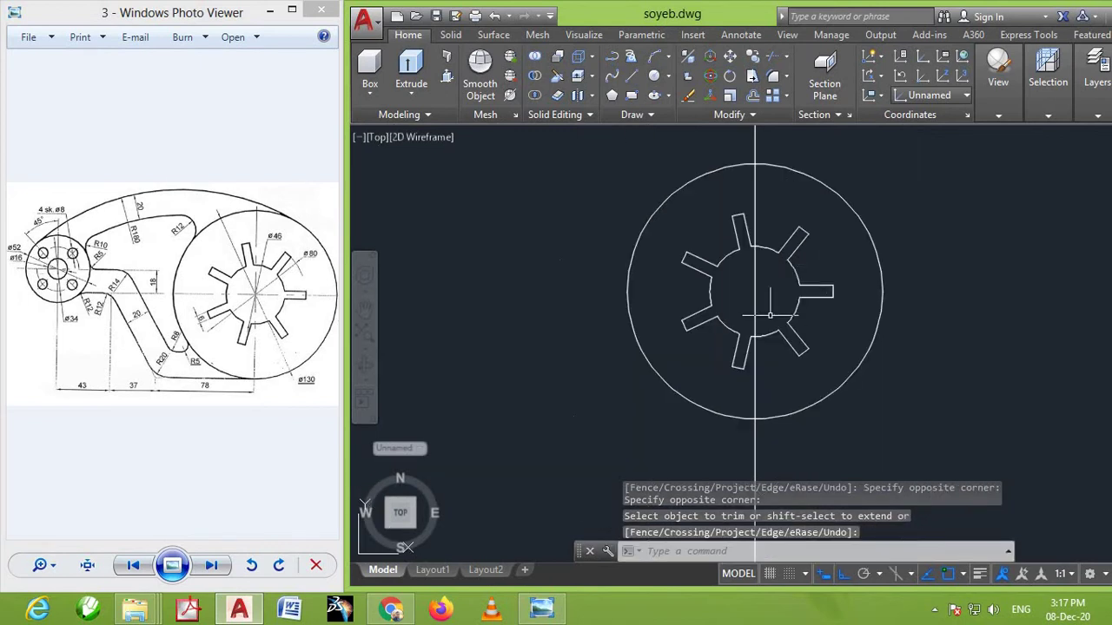
pyautogui.scroll(-1, 741, 261)
pyautogui.moveTo(664, 322); pyautogui.dragTo(714, 310, button='middle')
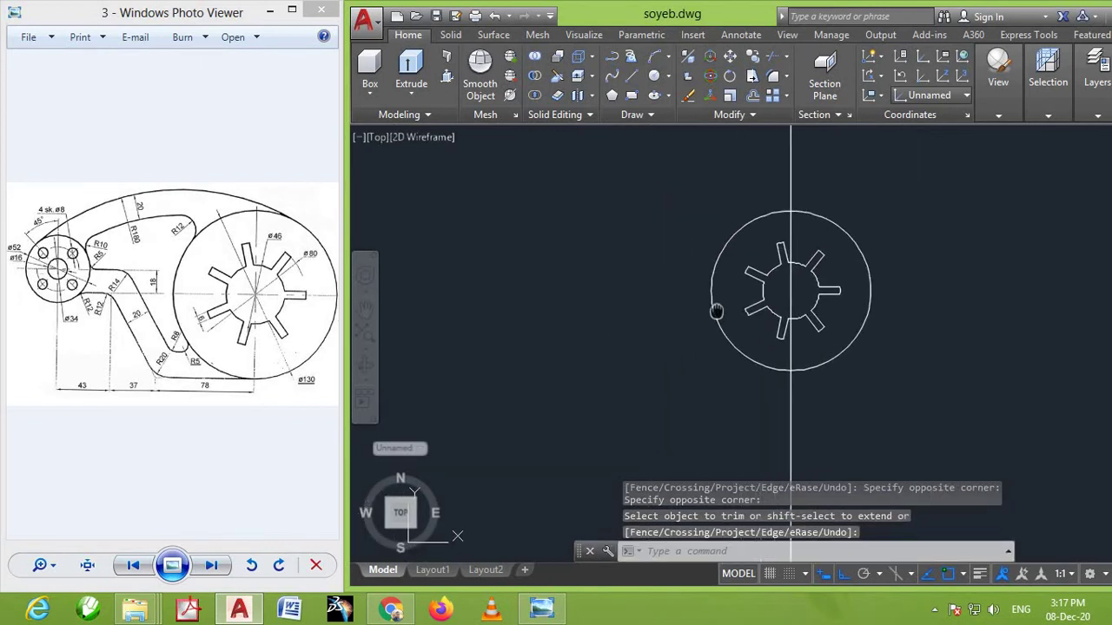
pyautogui.scroll(1, 705, 328)
pyautogui.scroll(-1, 703, 330)
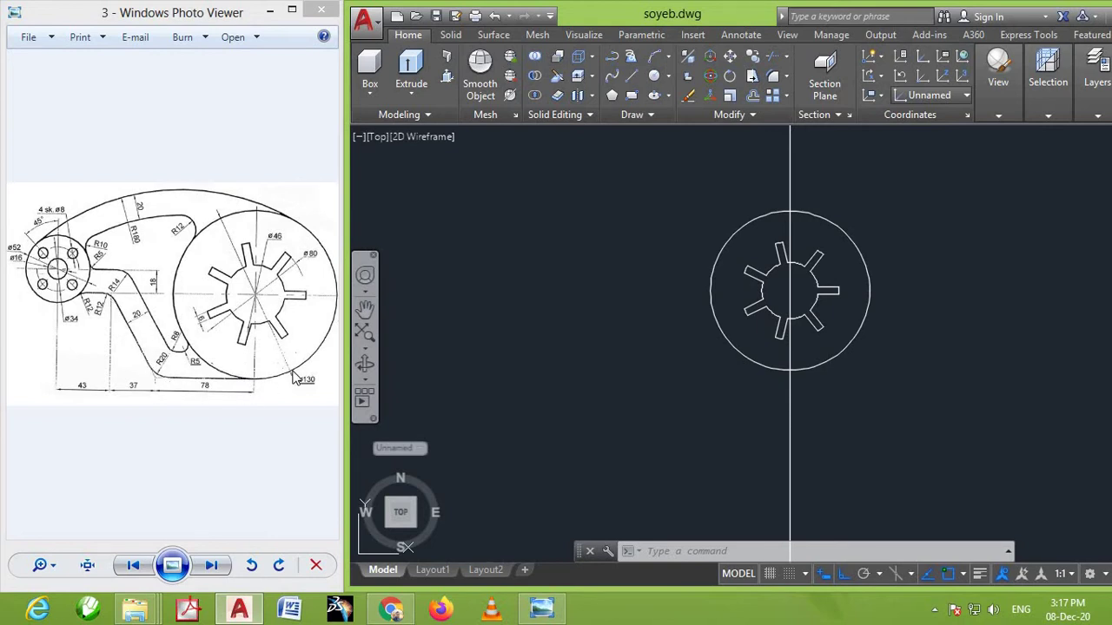
# Offset the vertical centre line 78 units to the left
pyautogui.write('o')
pyautogui.press('Return')
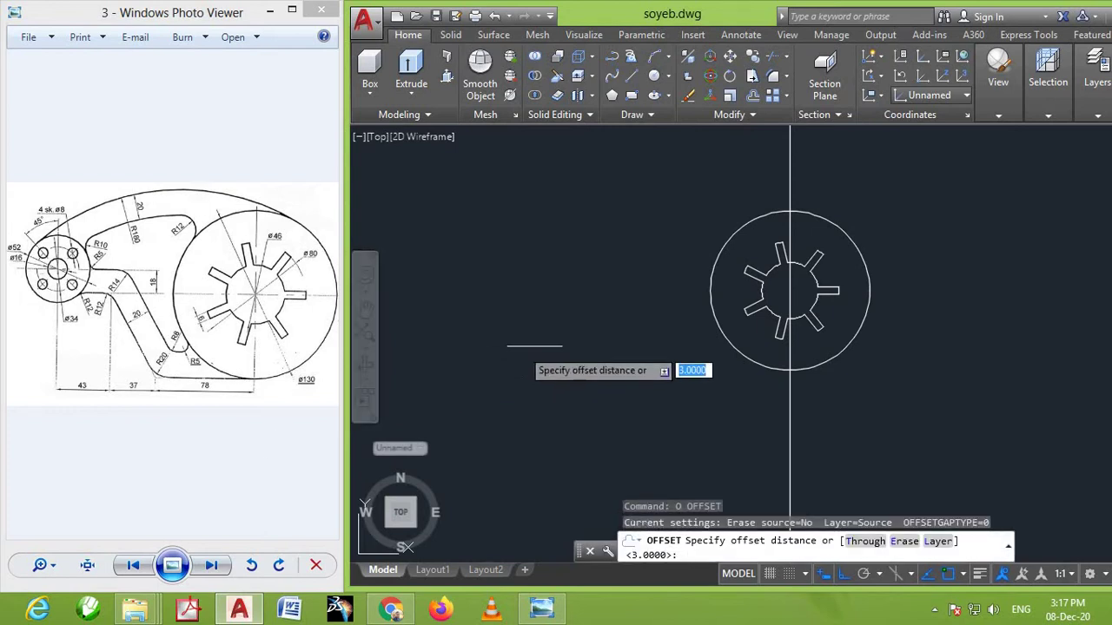
pyautogui.write('78')
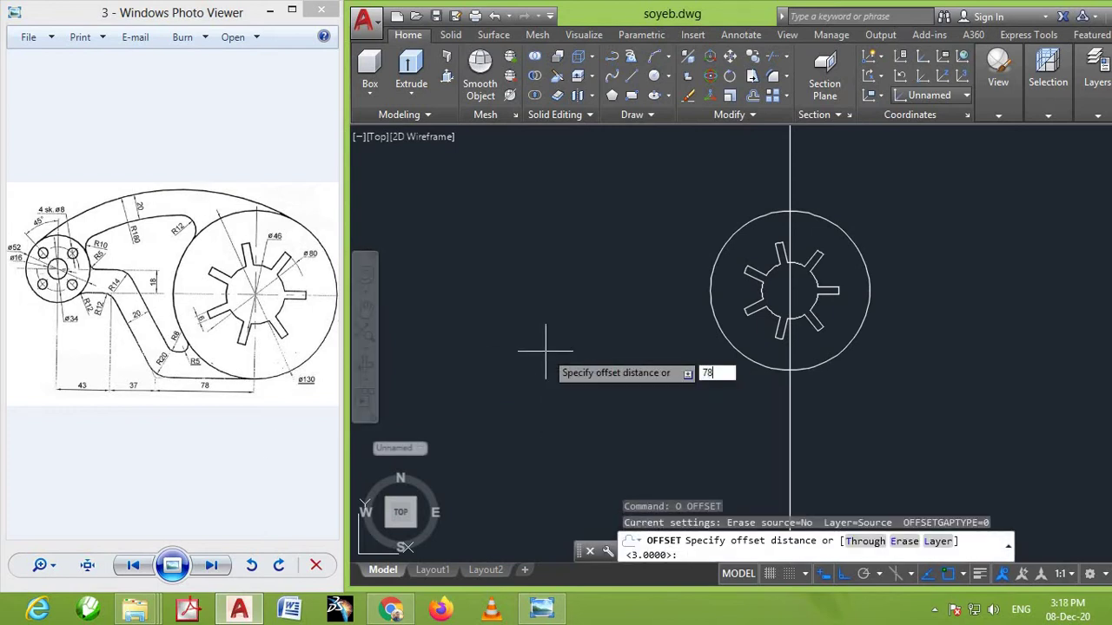
pyautogui.press('Return')
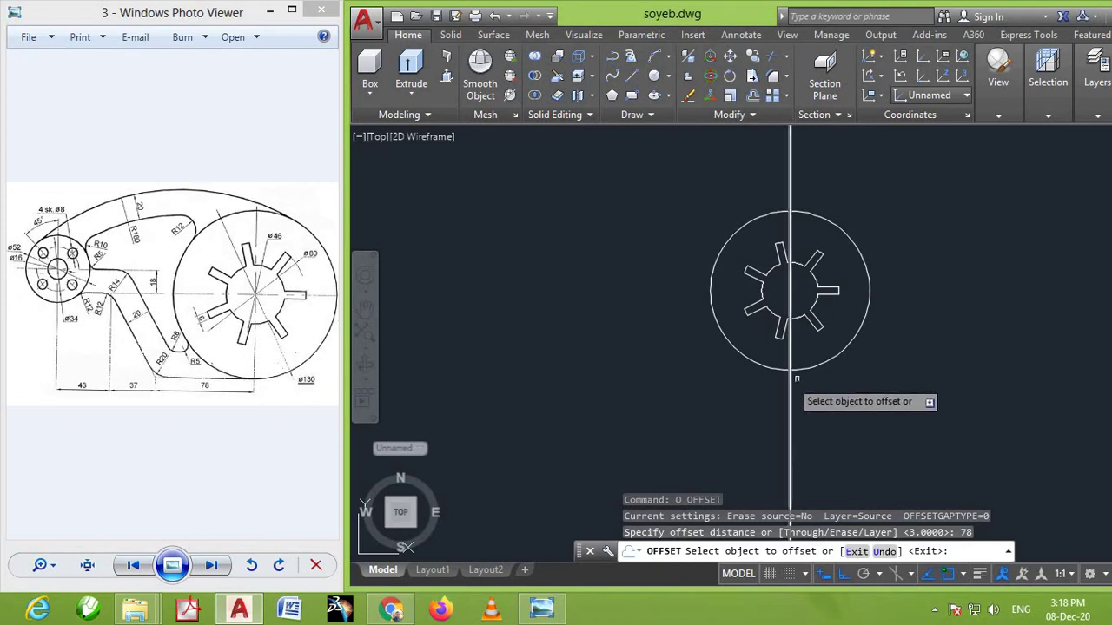
pyautogui.click(790, 395)
pyautogui.click(686, 375)
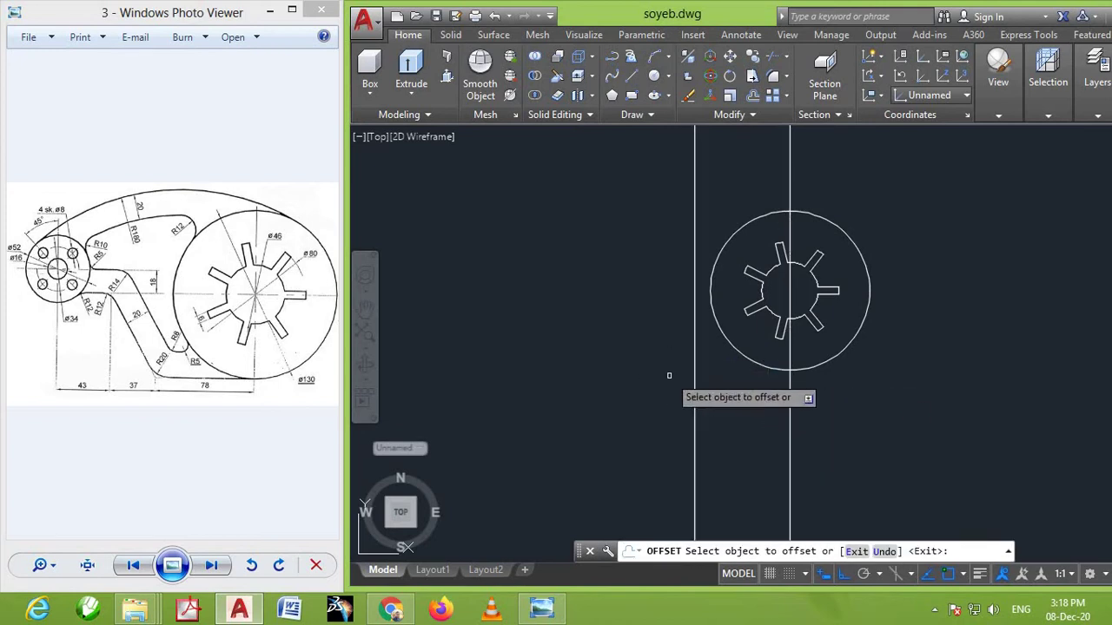
pyautogui.press('Return')
pyautogui.press('Return')
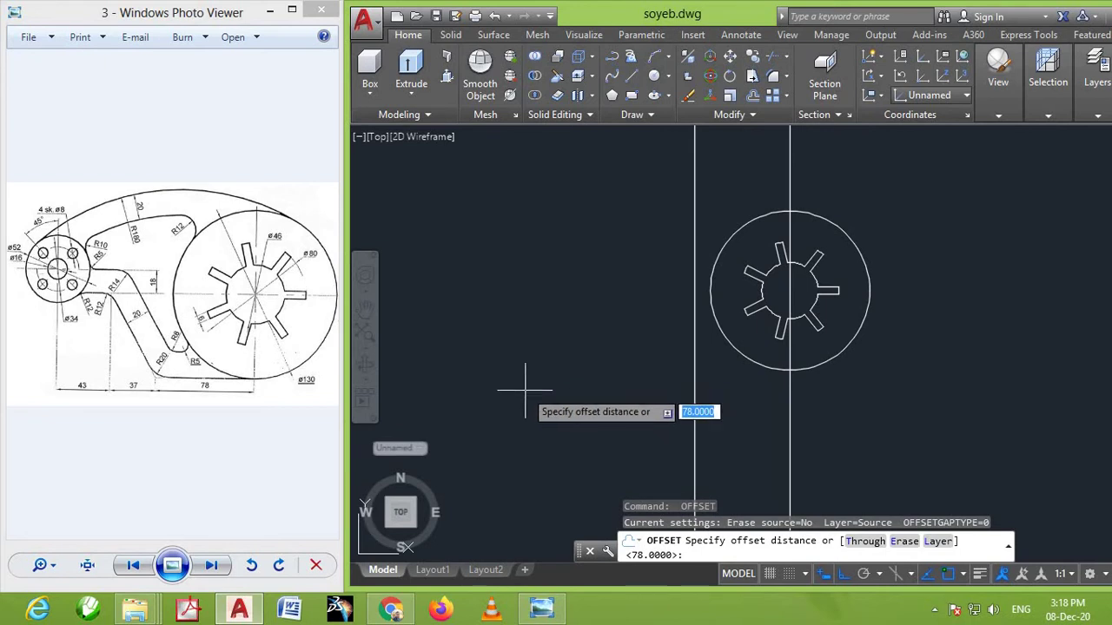
# Offset that new vertical line a further 37 units left
pyautogui.write('37')
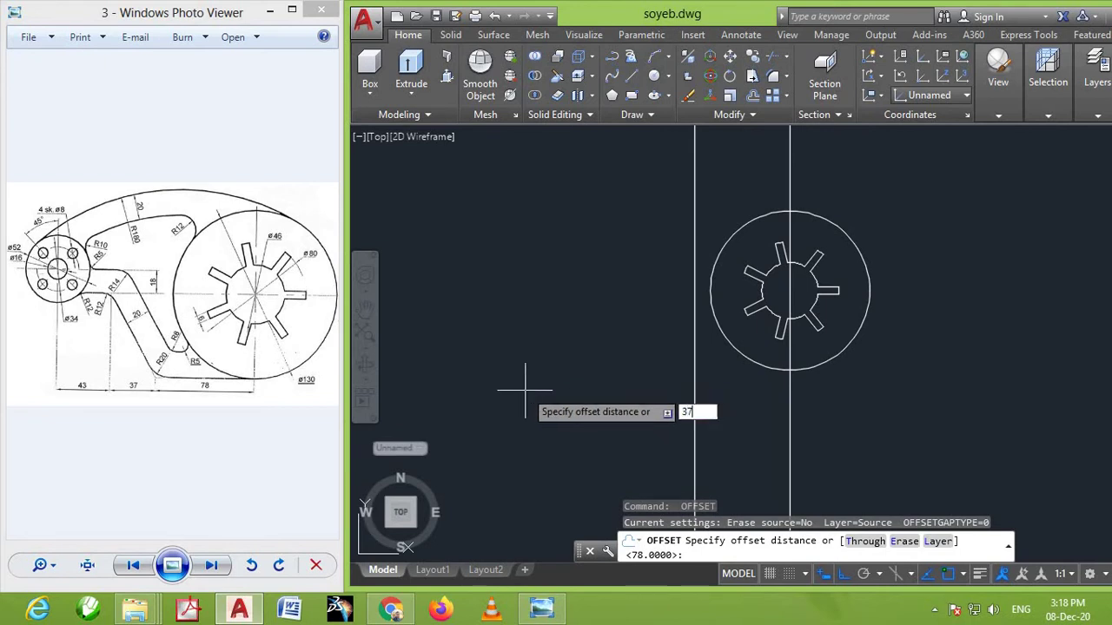
pyautogui.press('Return')
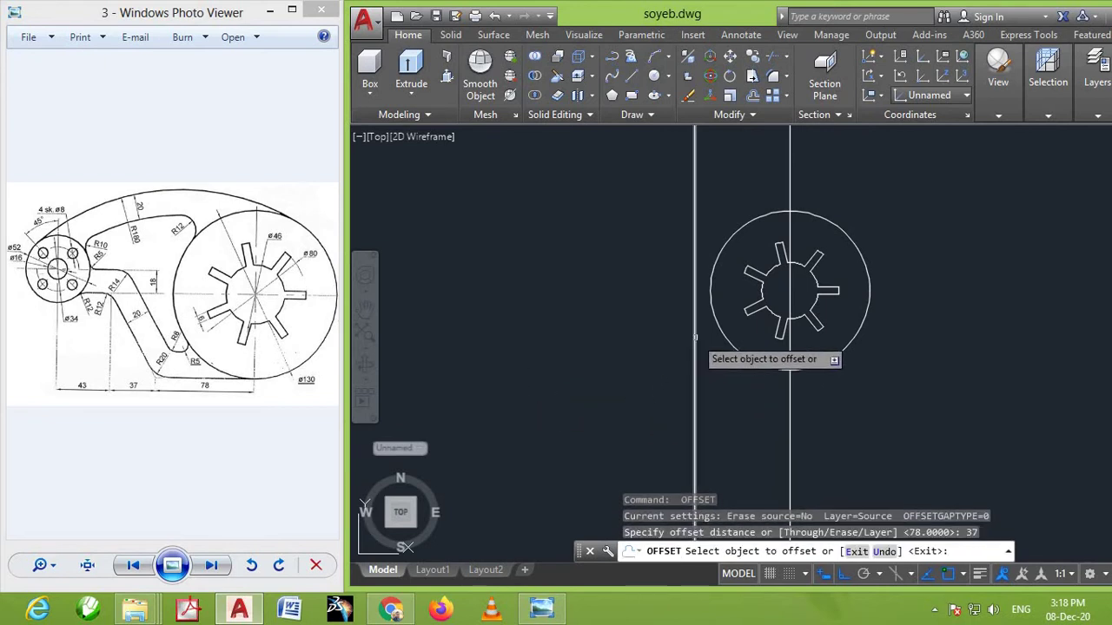
pyautogui.click(695, 337)
pyautogui.click(653, 330)
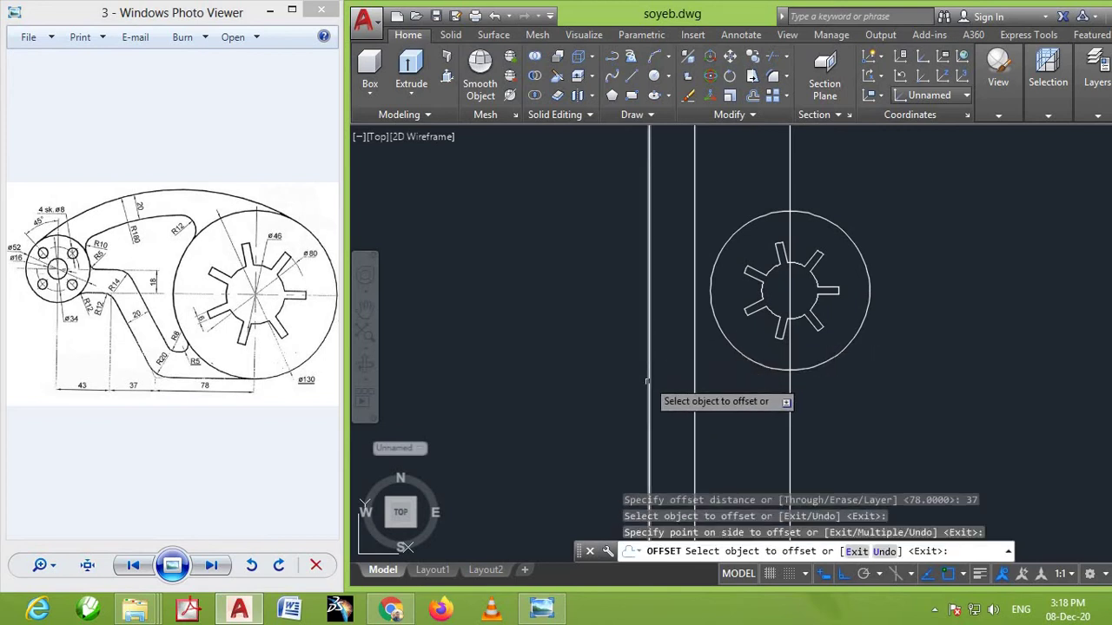
pyautogui.press('Return')
# Offset the newest vertical line another 43 units left
pyautogui.press('Return')
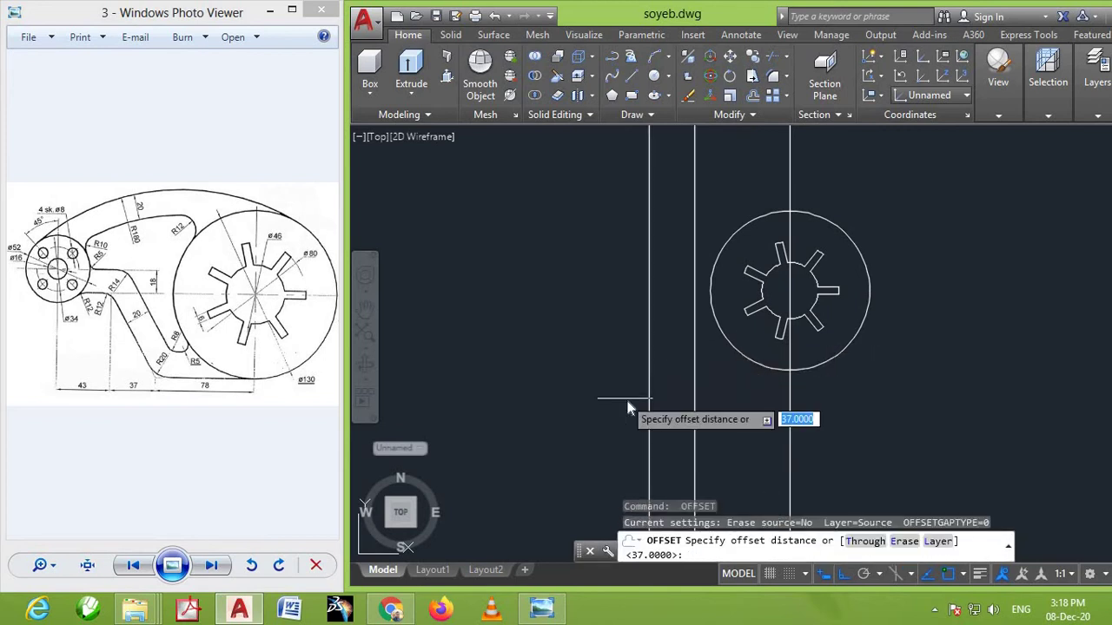
pyautogui.write('43')
pyautogui.press('Return')
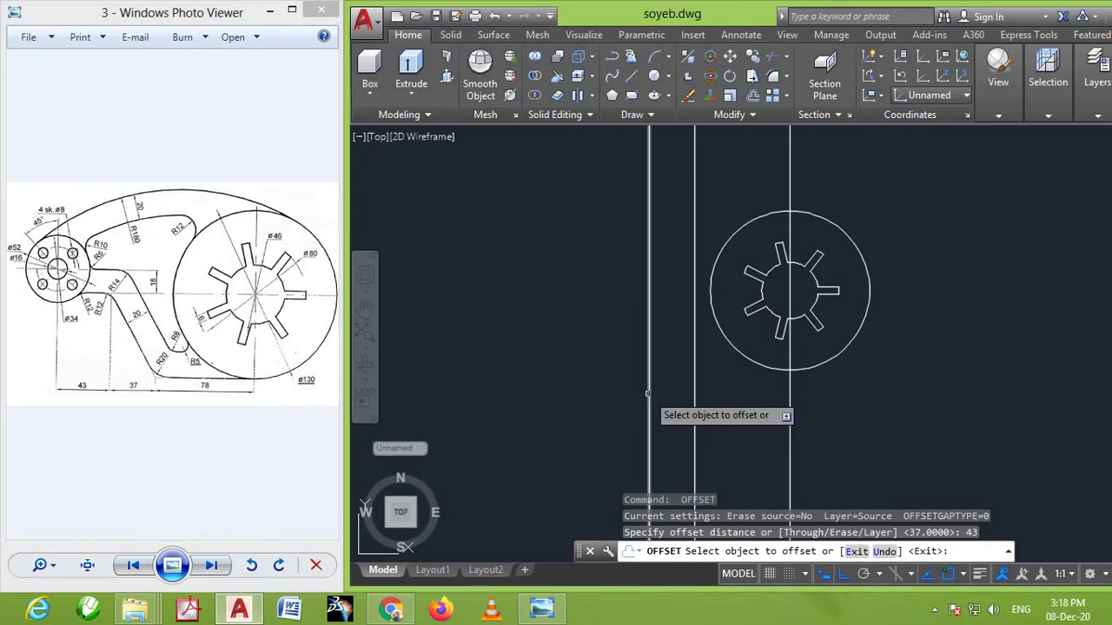
pyautogui.click(649, 405)
pyautogui.click(567, 391)
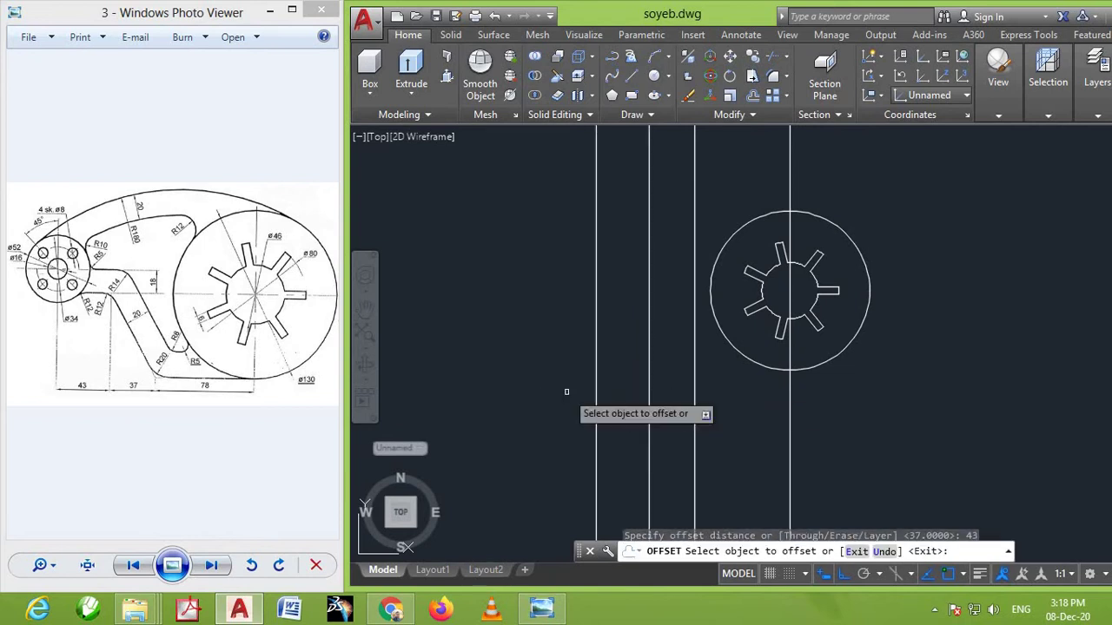
pyautogui.rightClick(571, 329)
pyautogui.click(571, 328)
pyautogui.scroll(-1, 576, 322)
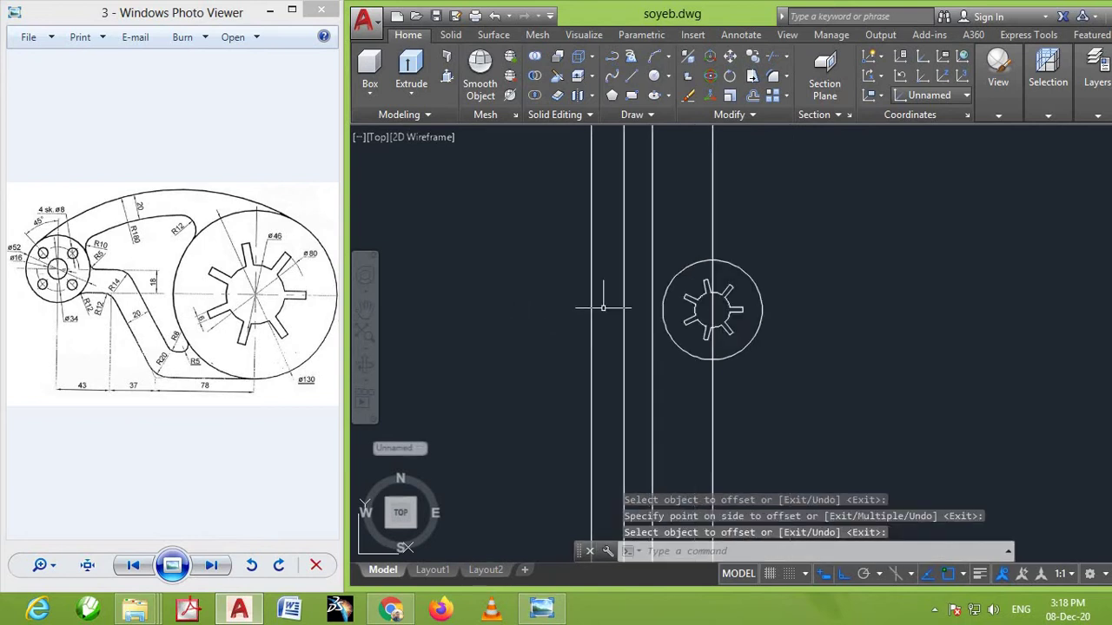
pyautogui.scroll(1, 600, 308)
pyautogui.scroll(2, 600, 293)
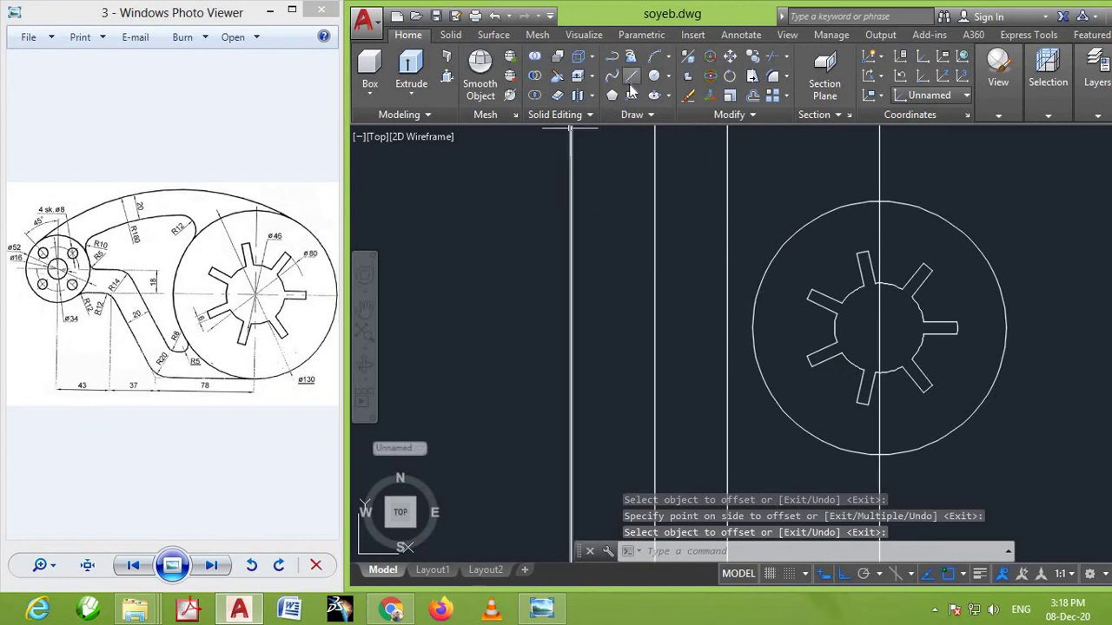
# Draw a horizontal construction line (XL) through the large circle's centre
pyautogui.write('xl')
pyautogui.press('Return')
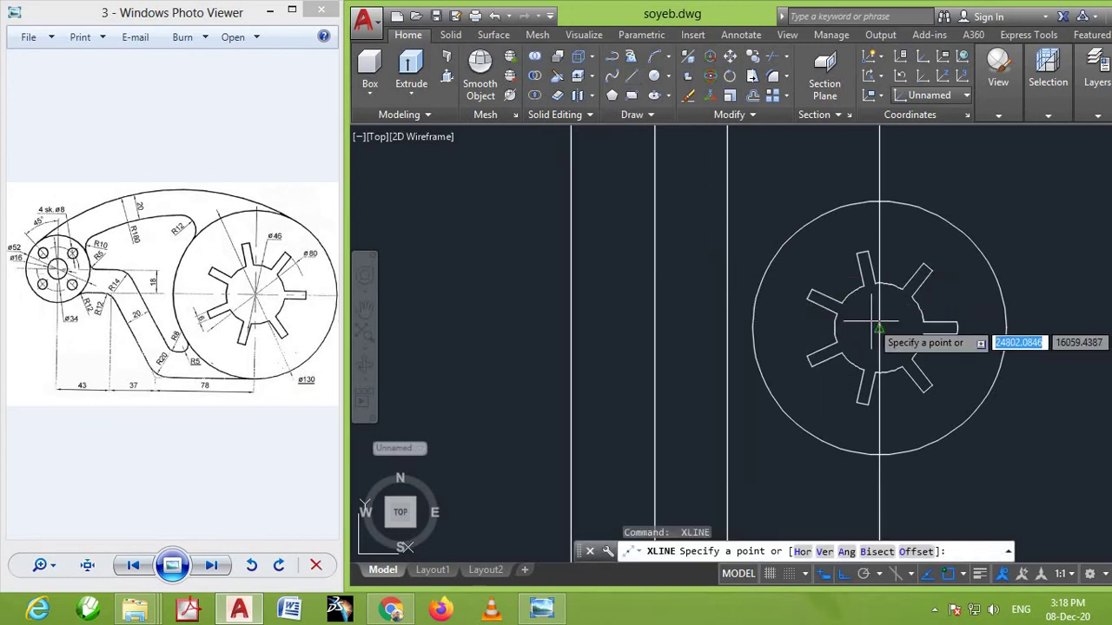
pyautogui.click(879, 329)
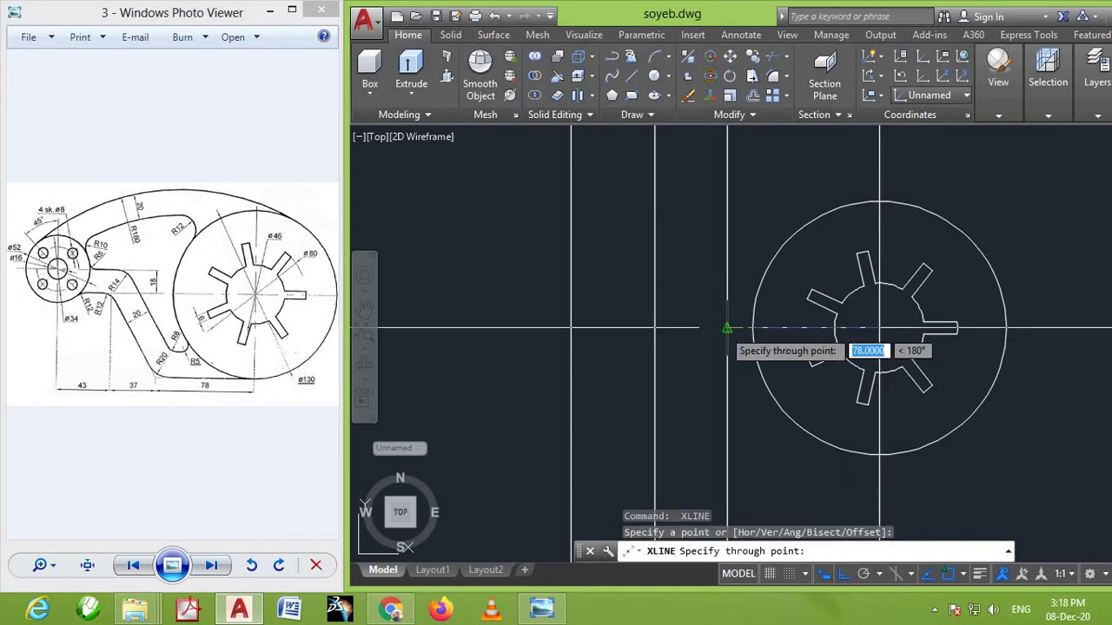
pyautogui.click(728, 329)
pyautogui.press('Return')
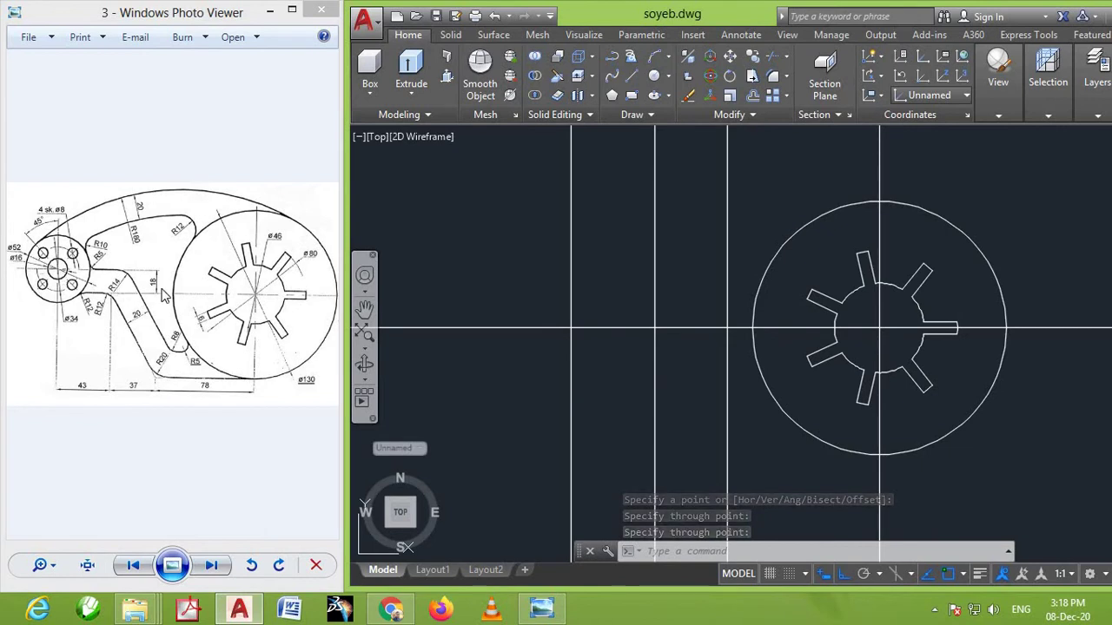
# Offset the horizontal centre line 18 units upward
pyautogui.write('o')
pyautogui.press('Return')
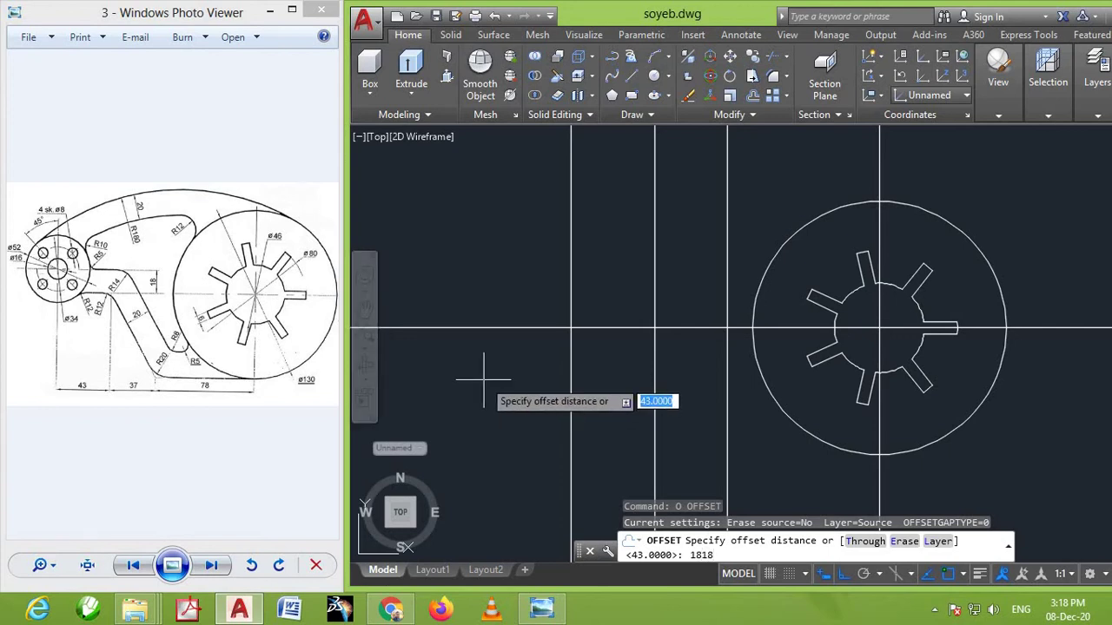
pyautogui.write('1')
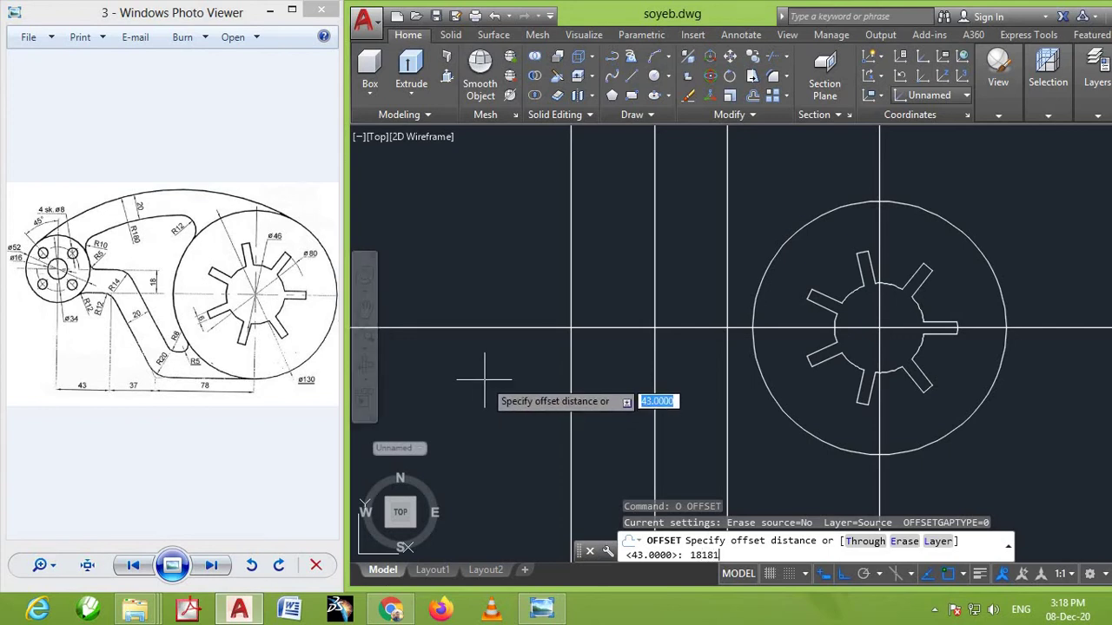
pyautogui.press('Return')
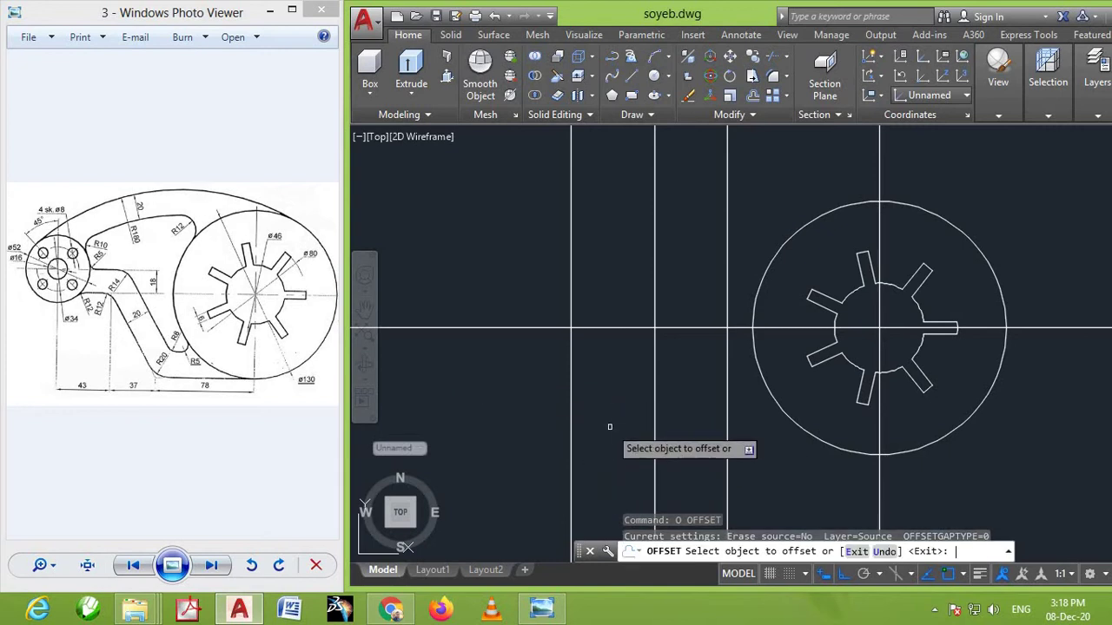
pyautogui.press('Return')
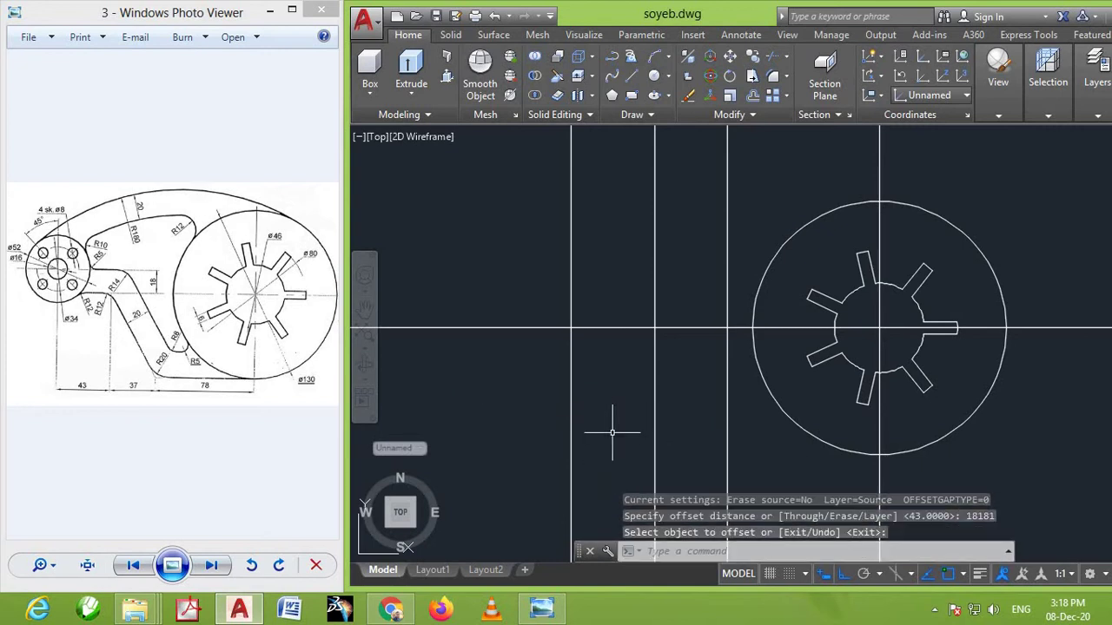
pyautogui.press('Return')
pyautogui.write('18')
pyautogui.press('Return')
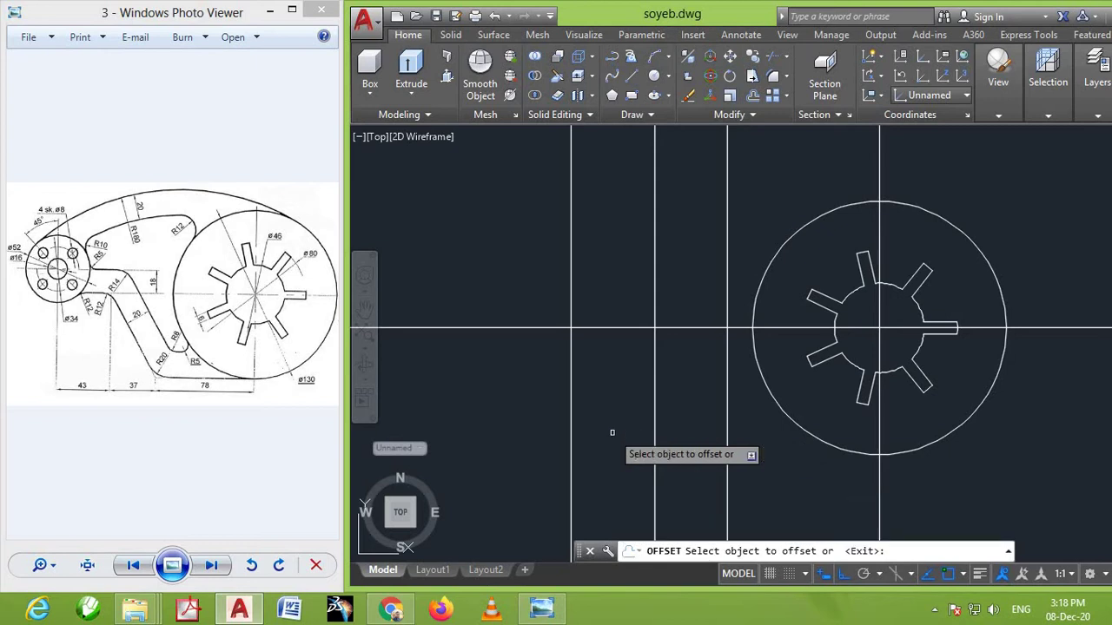
pyautogui.click(616, 328)
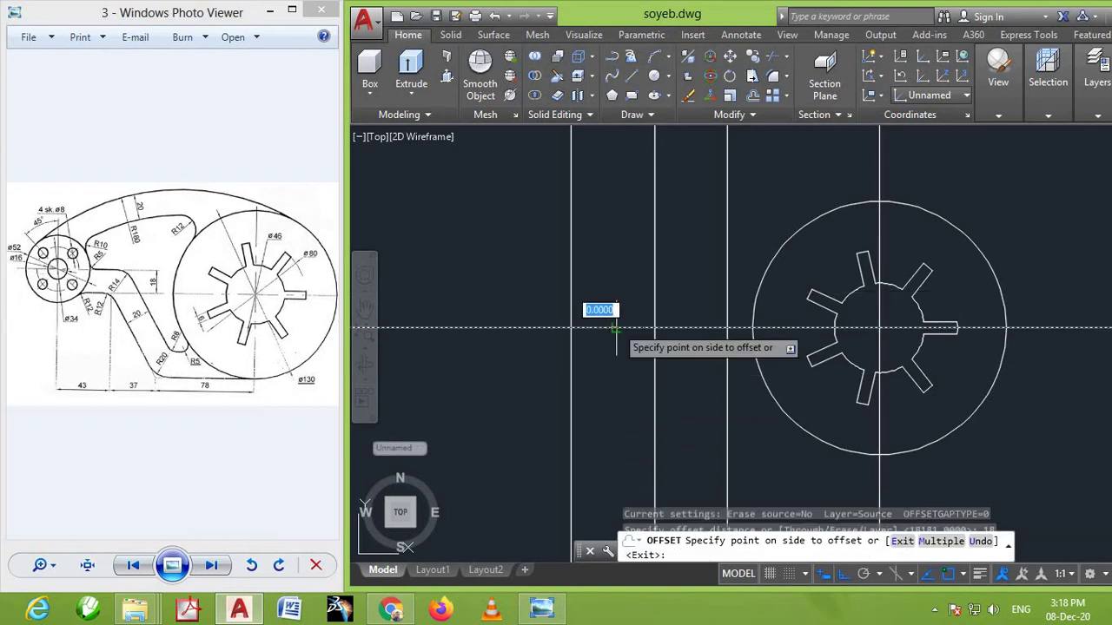
pyautogui.click(613, 293)
pyautogui.press('Return')
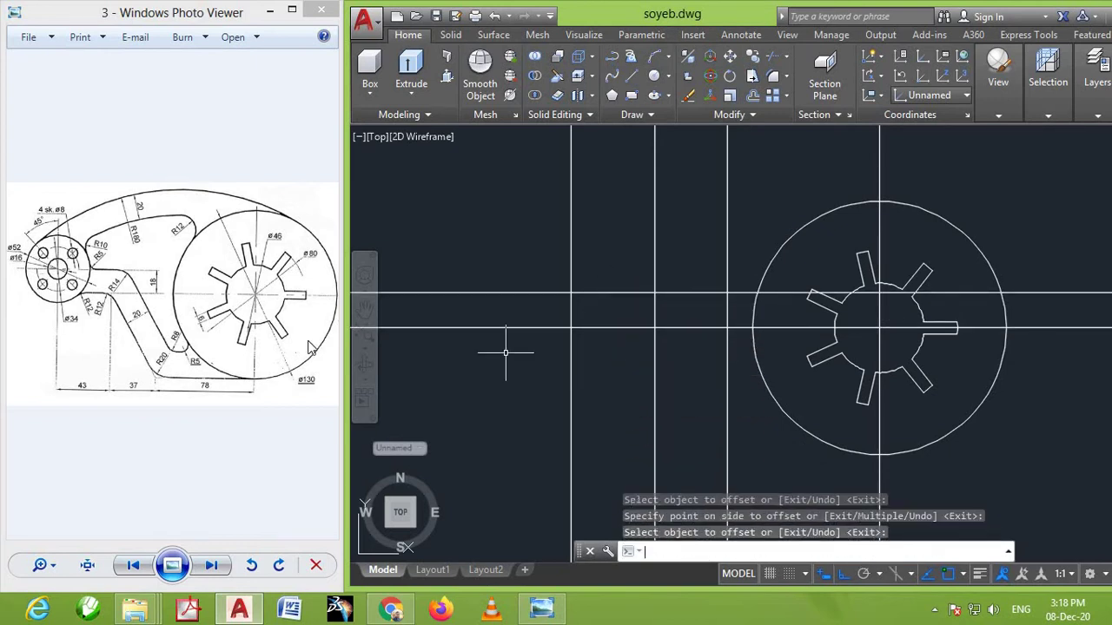
# Draw a 52-diameter circle centred on the upper-left line intersection
pyautogui.click(654, 75)
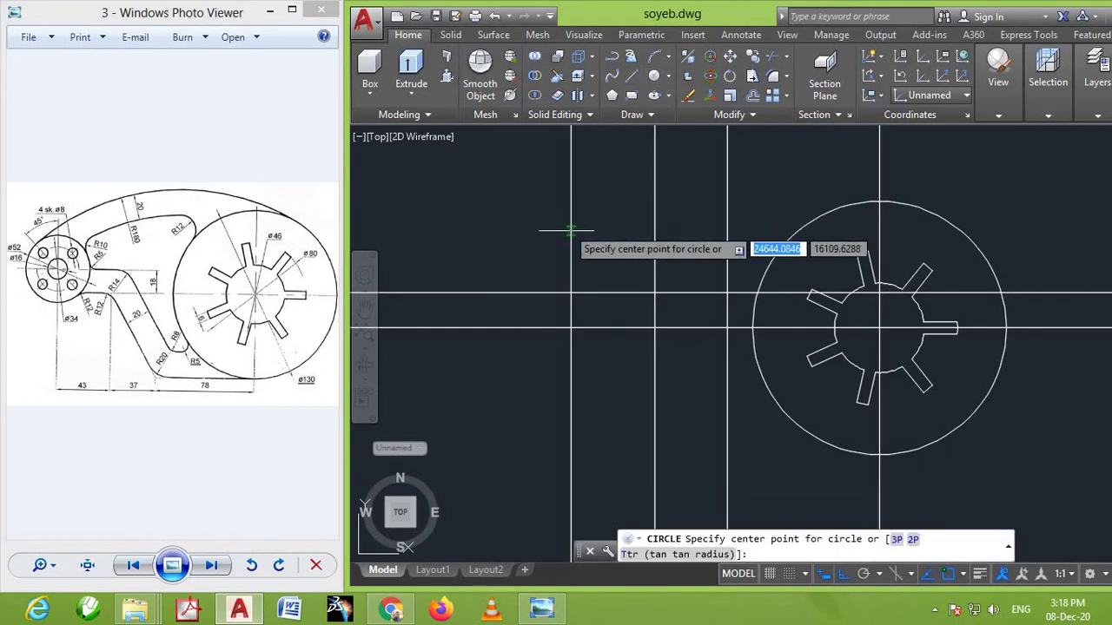
pyautogui.click(570, 293)
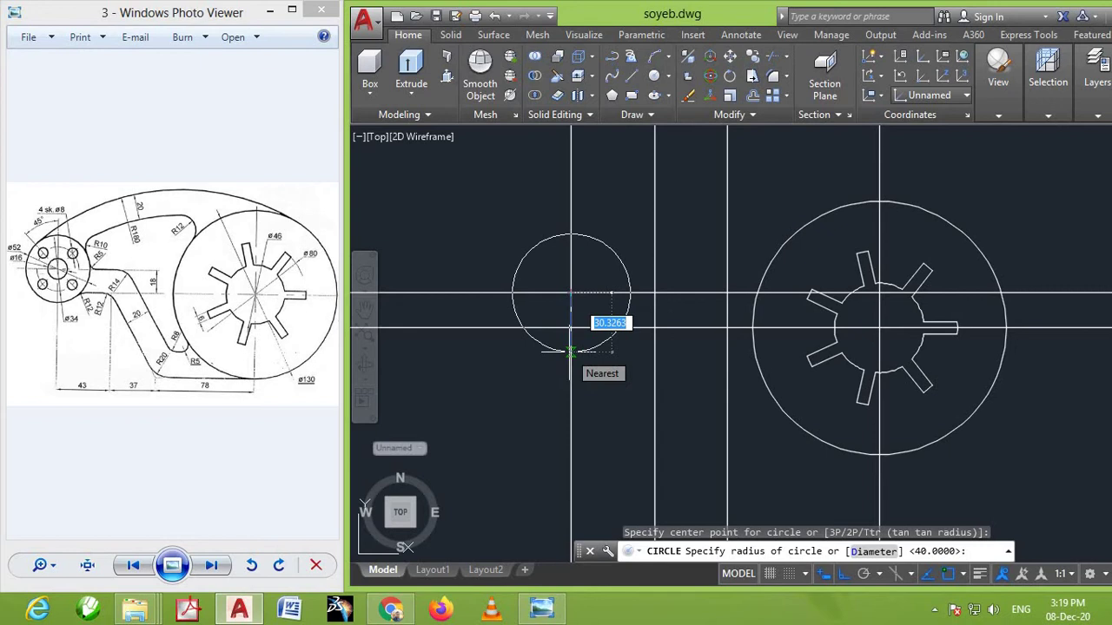
pyautogui.write('d')
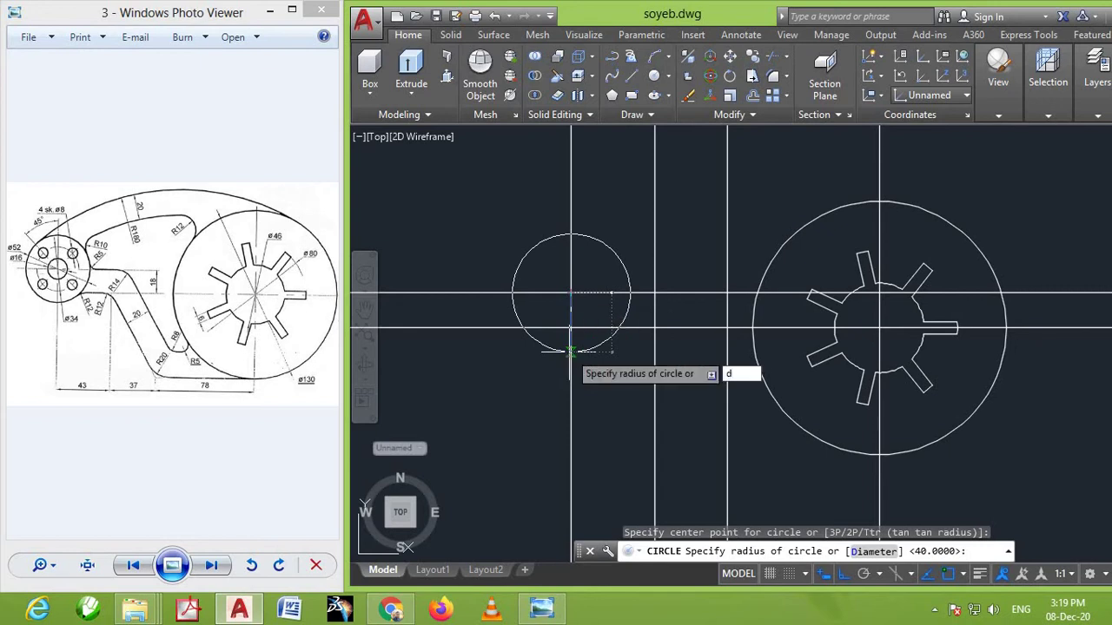
pyautogui.press('Return')
pyautogui.write('52')
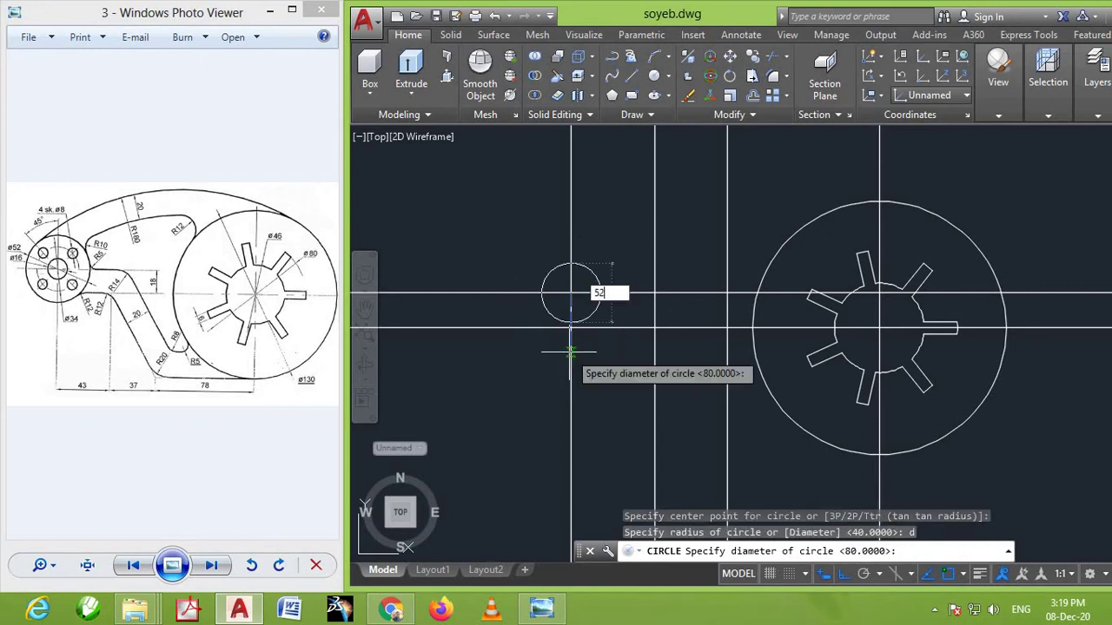
pyautogui.press('Return')
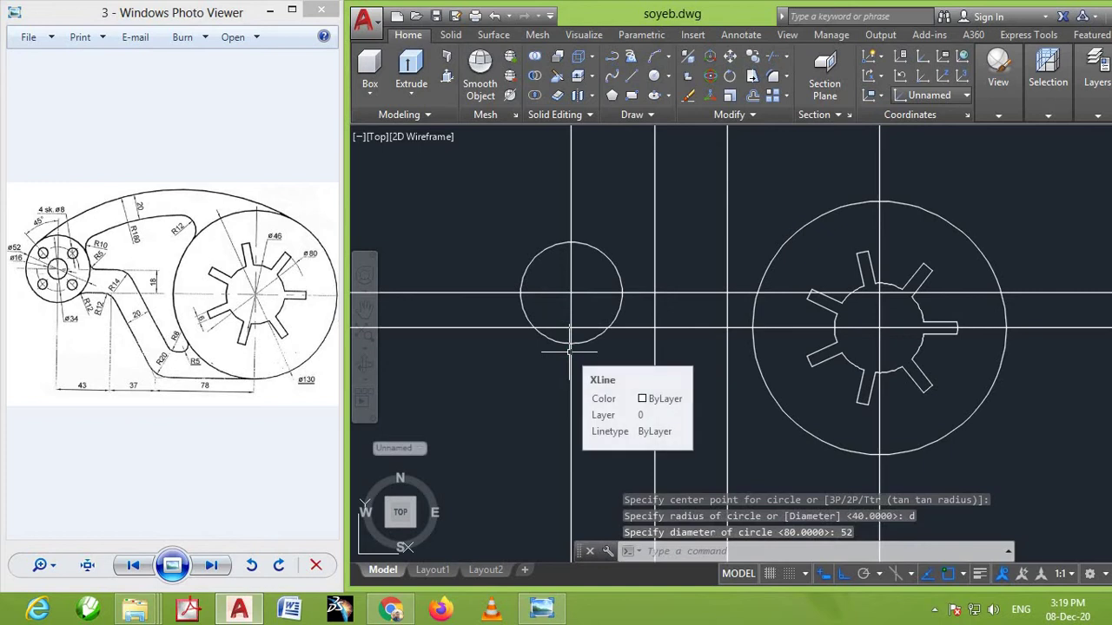
# Add concentric circles of diameter 34 and radius 8 at the same centre
pyautogui.press('Return')
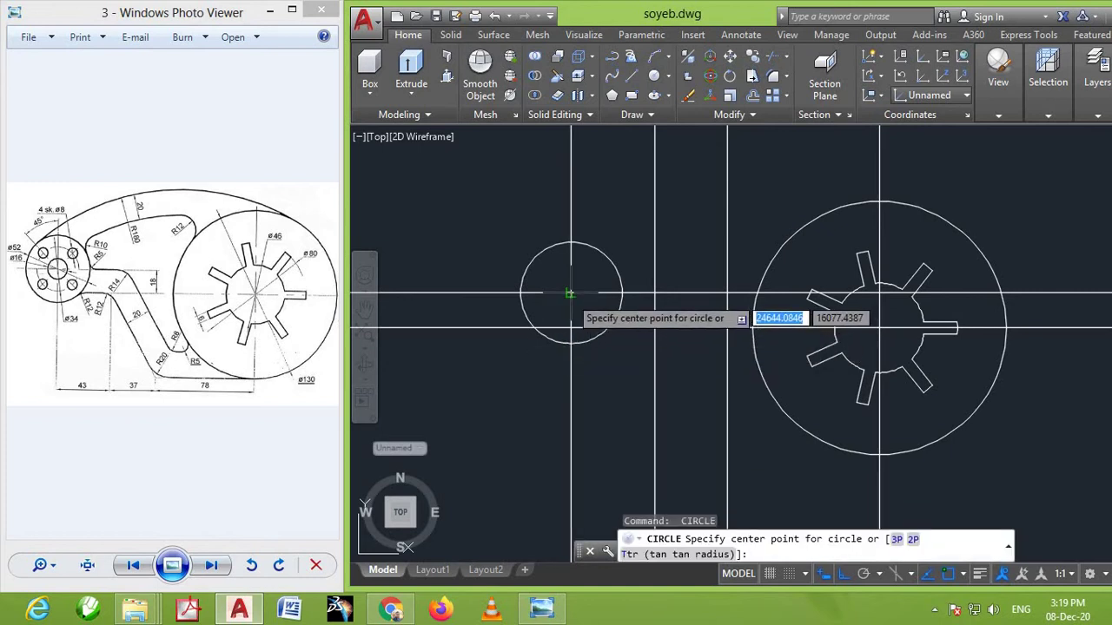
pyautogui.click(569, 294)
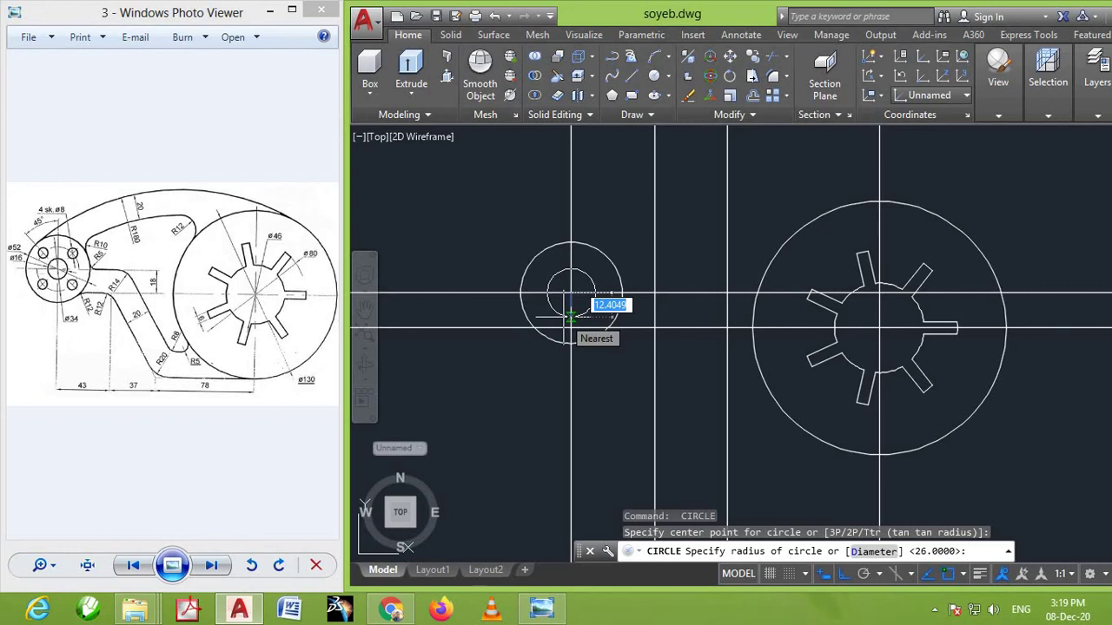
pyautogui.write('d')
pyautogui.press('Return')
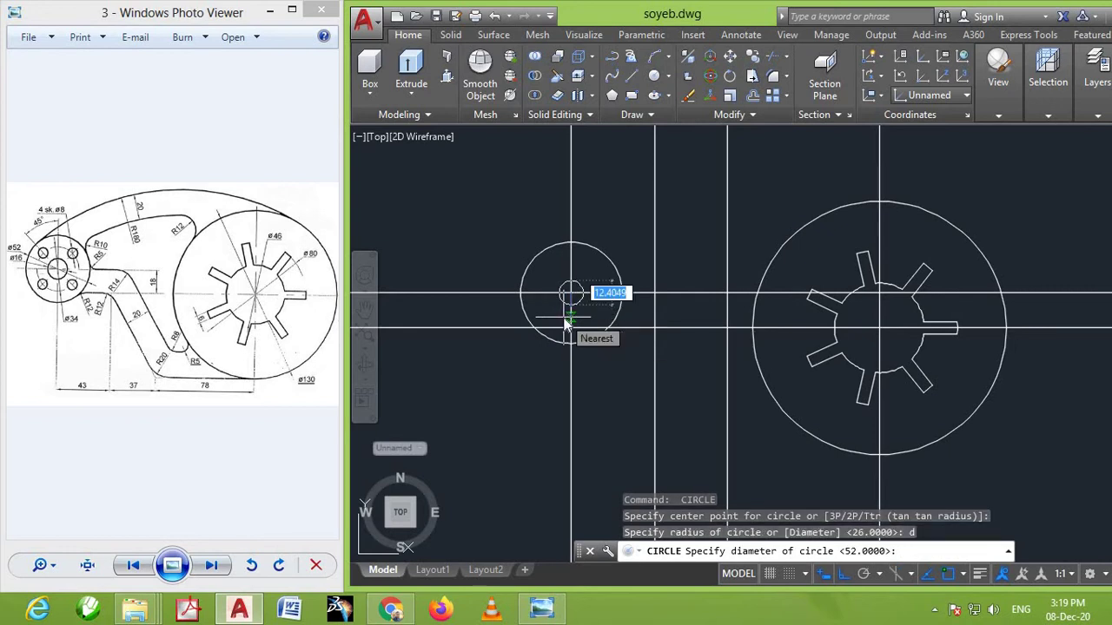
pyautogui.write('34')
pyautogui.press('Return')
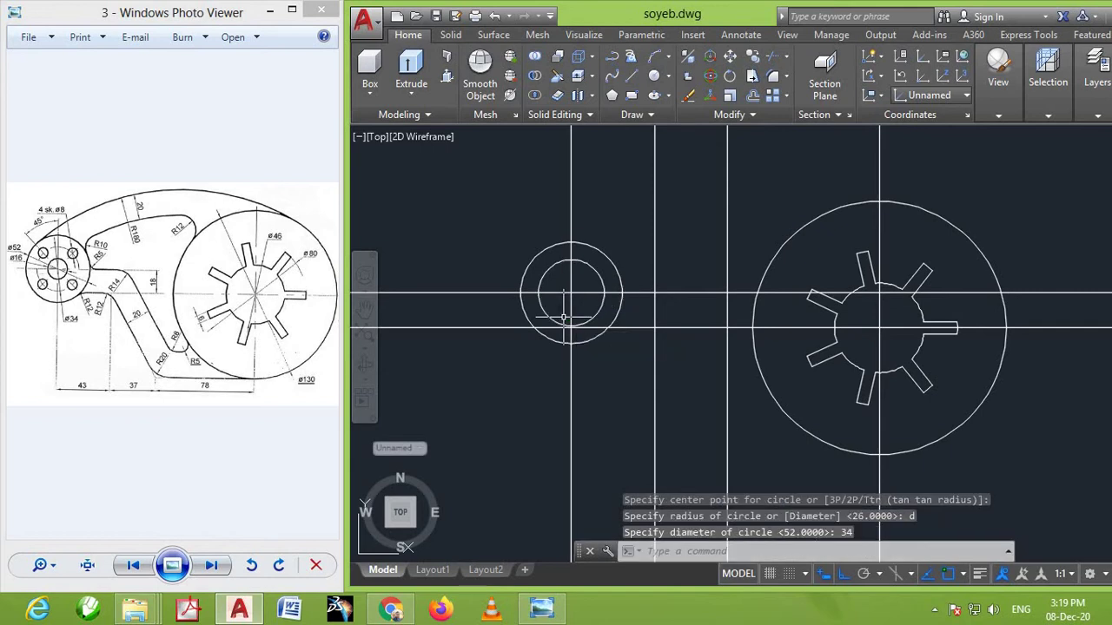
pyautogui.press('Return')
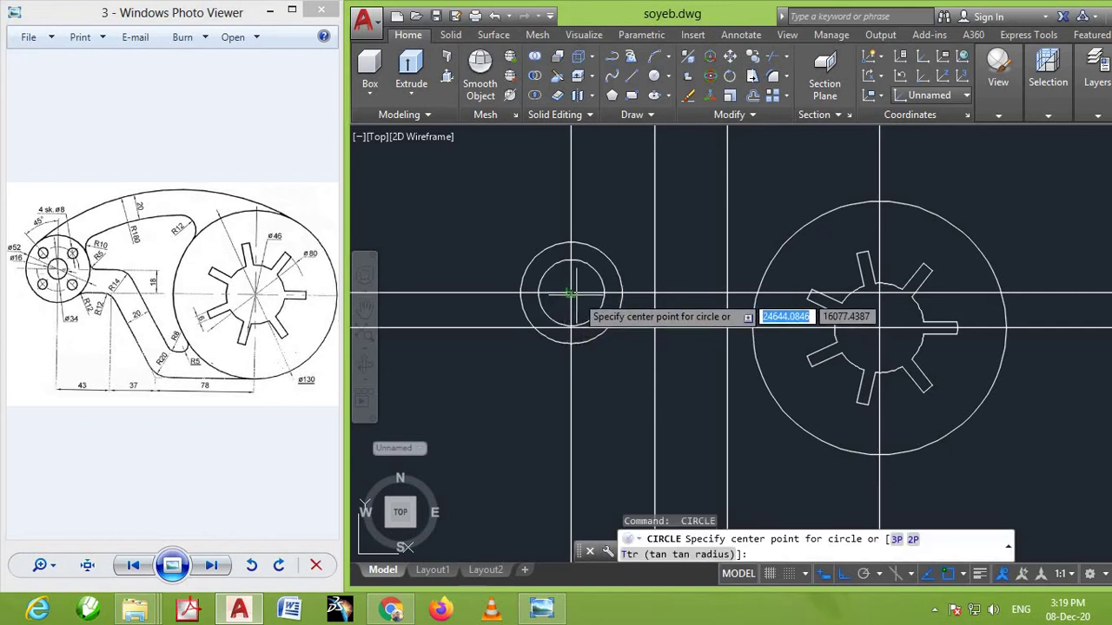
pyautogui.click(570, 293)
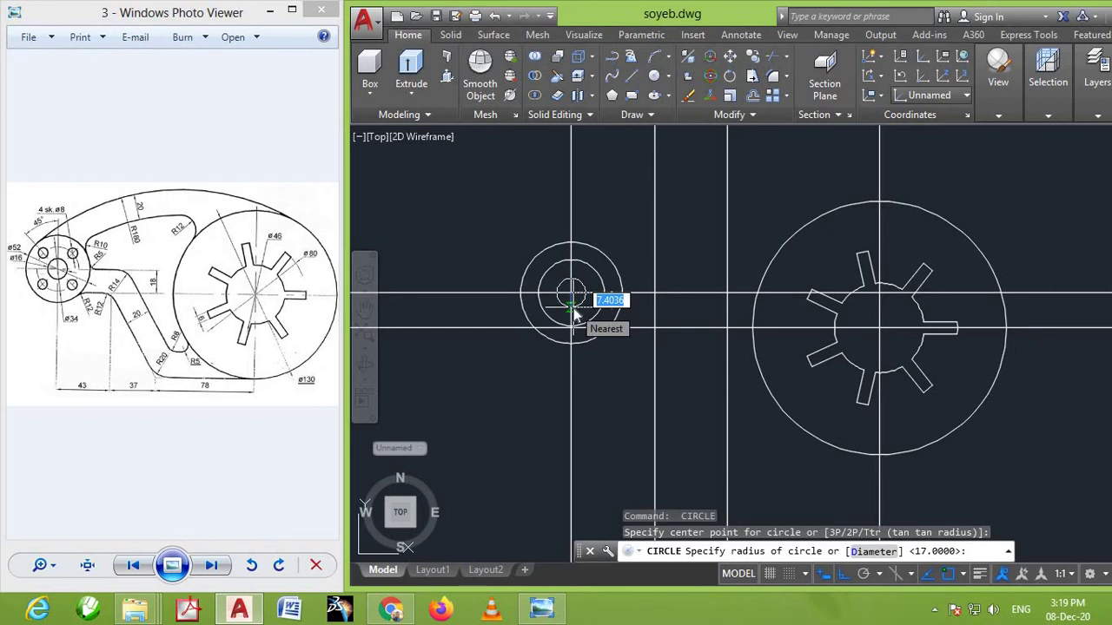
pyautogui.write('8')
pyautogui.press('Return')
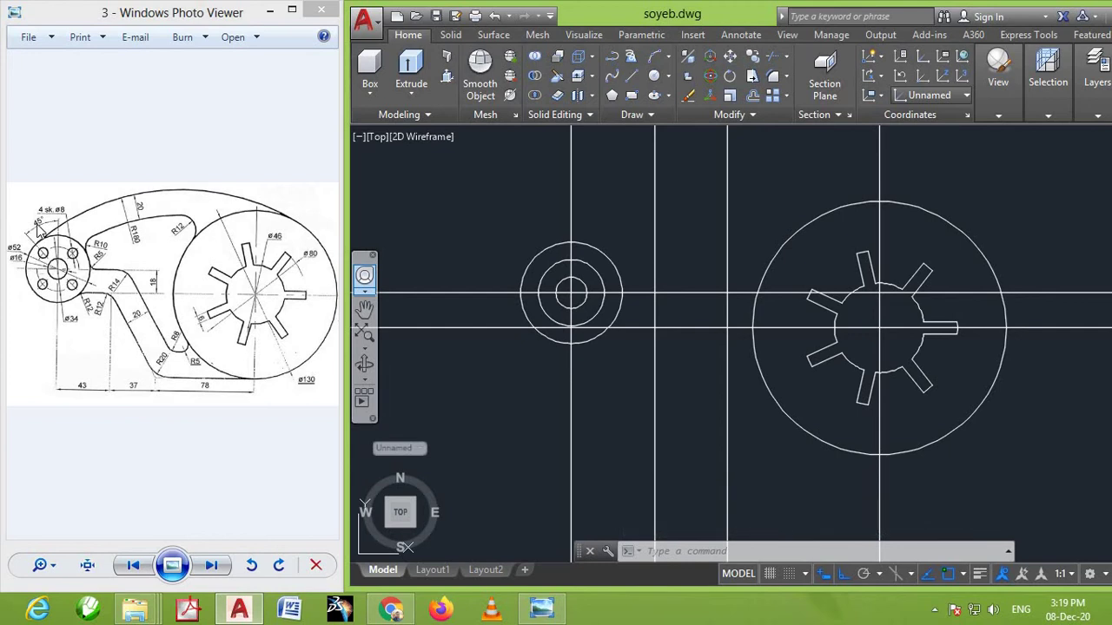
# Draw a 45° construction line through the boss centre
pyautogui.write('xl')
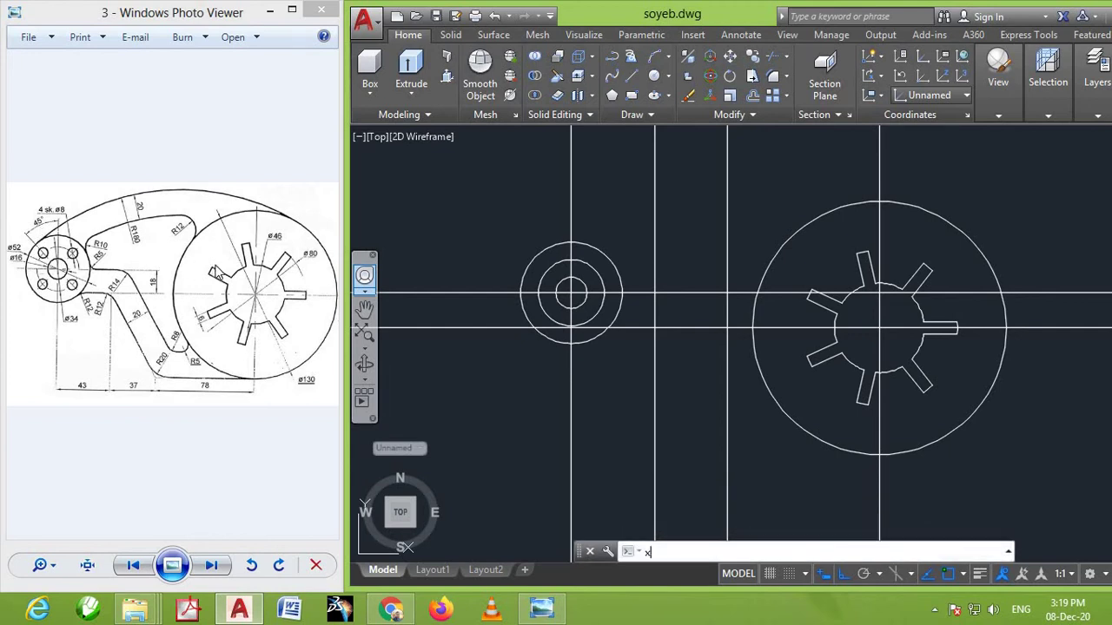
pyautogui.press('Return')
pyautogui.rightClick(460, 249)
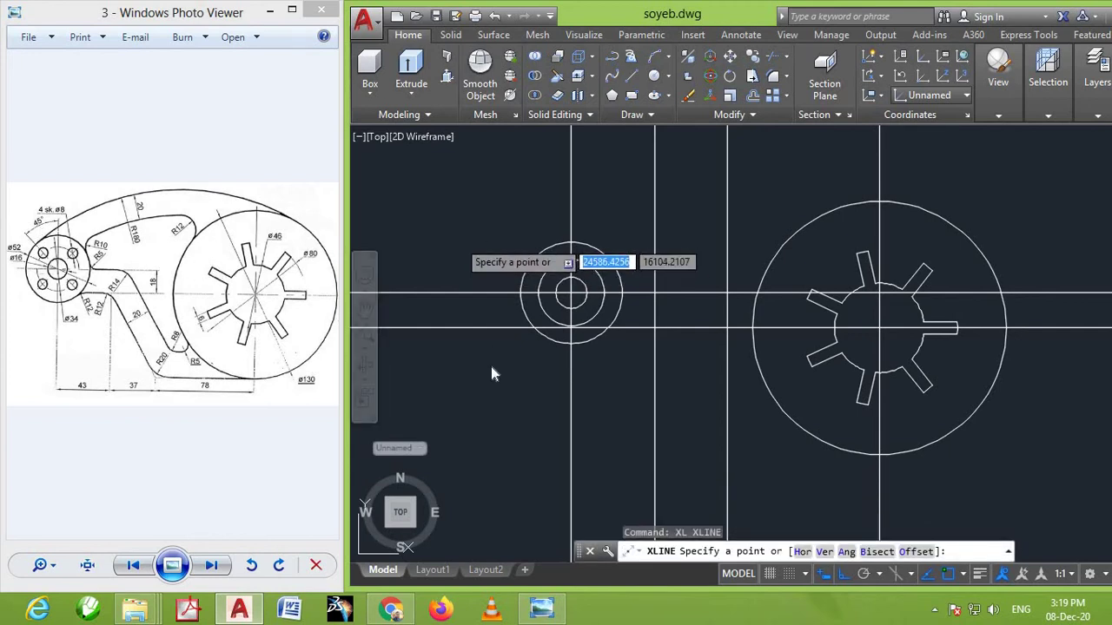
pyautogui.click(521, 366)
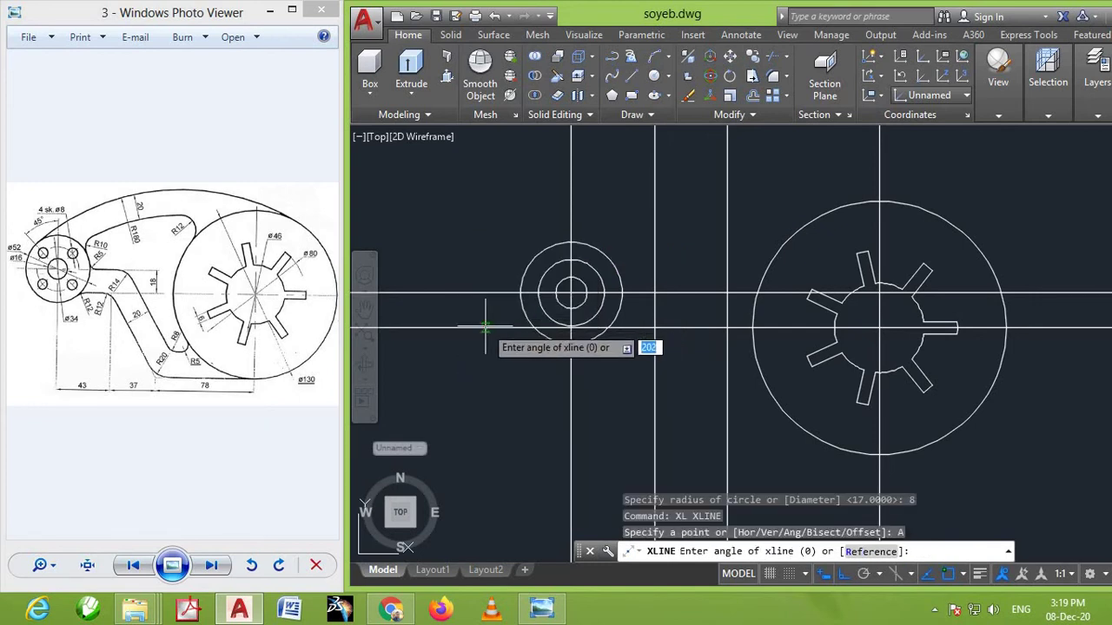
pyautogui.press('Return')
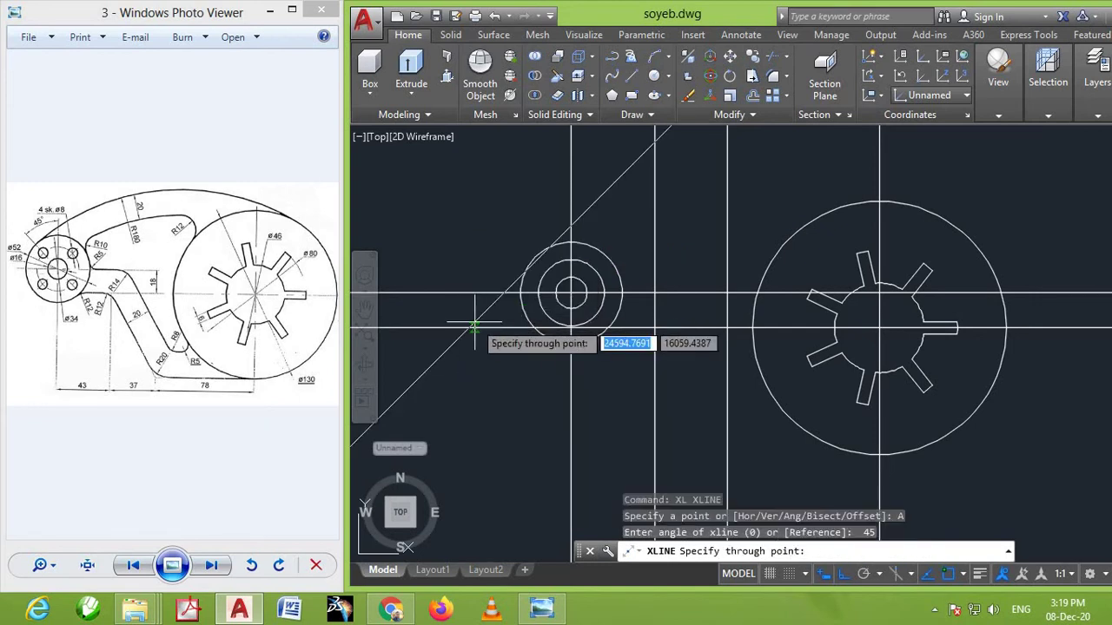
pyautogui.click(571, 294)
pyautogui.press('Return')
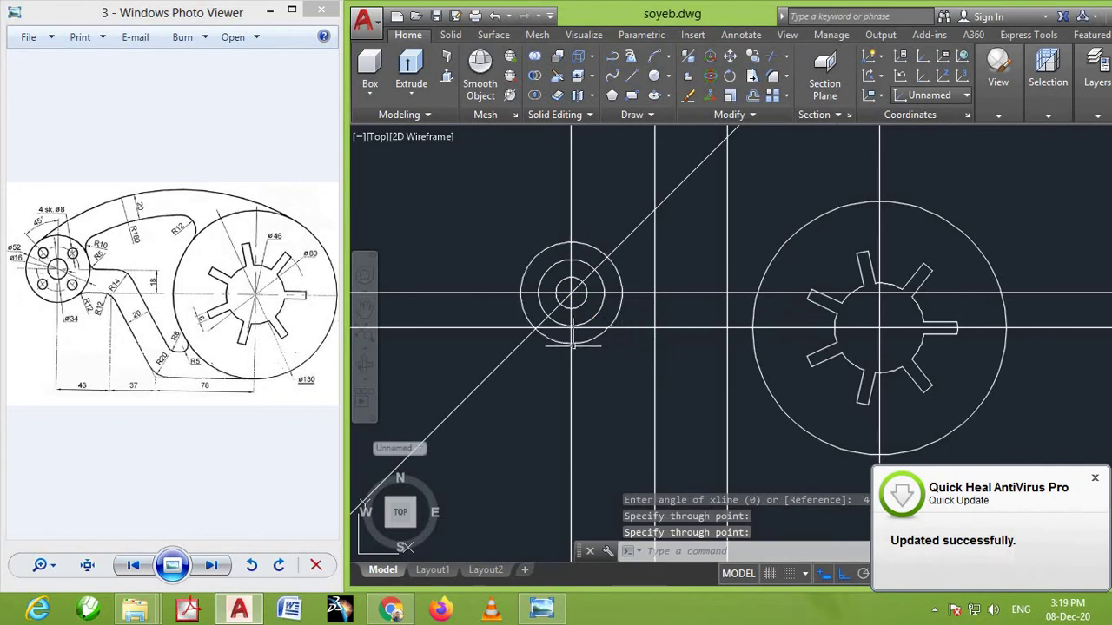
# Draw a radius-4 bolt hole circle on the diagonal line
pyautogui.write('c')
pyautogui.press('Return')
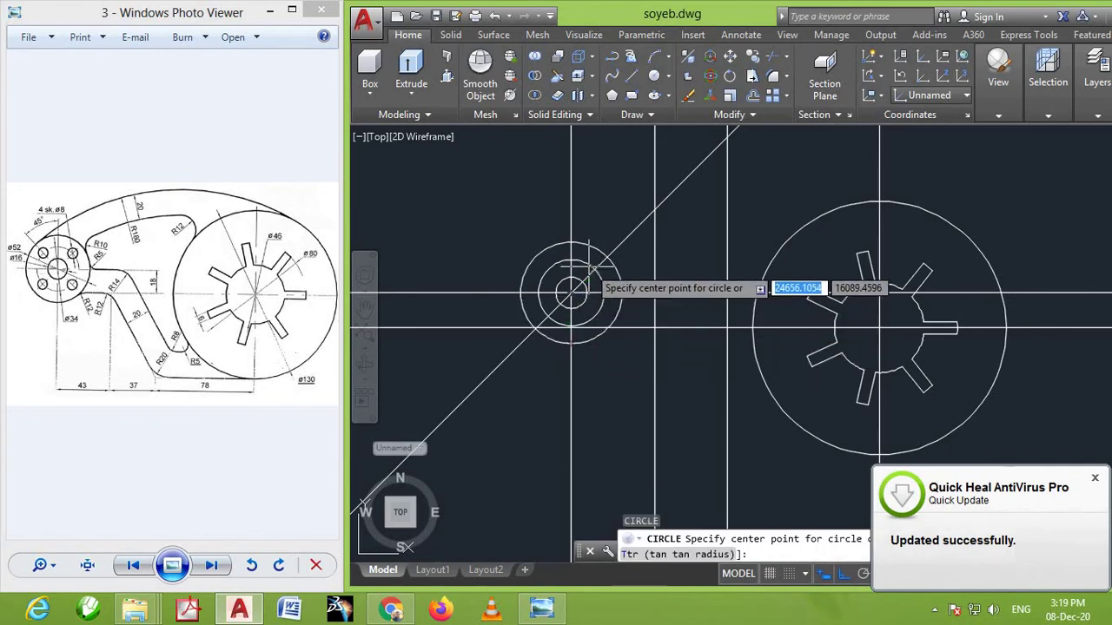
pyautogui.click(570, 294)
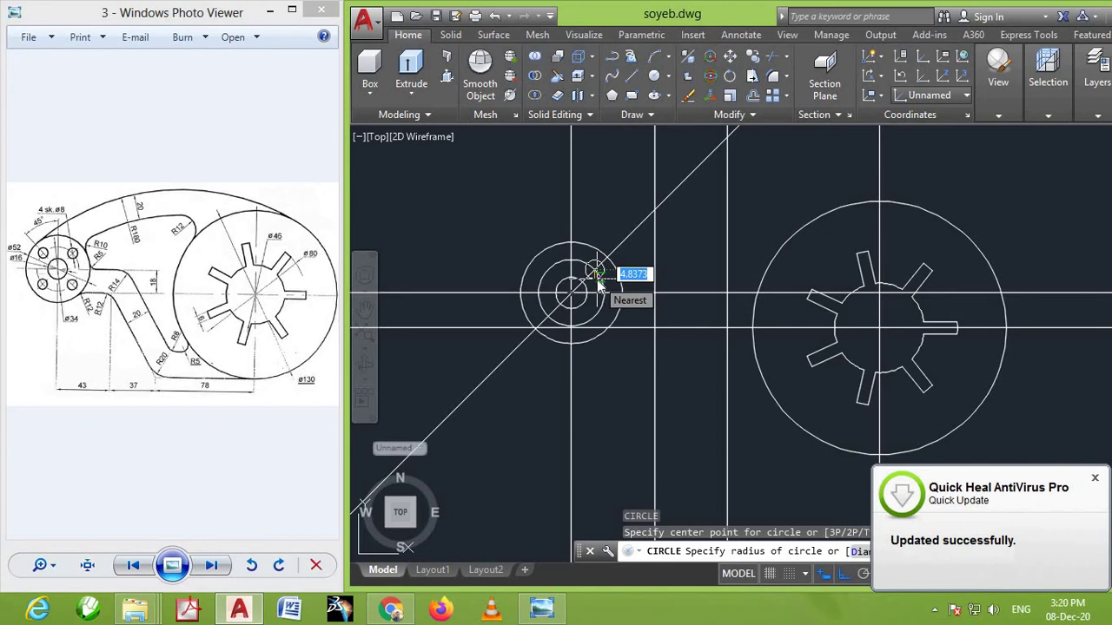
pyautogui.write('4')
pyautogui.press('Return')
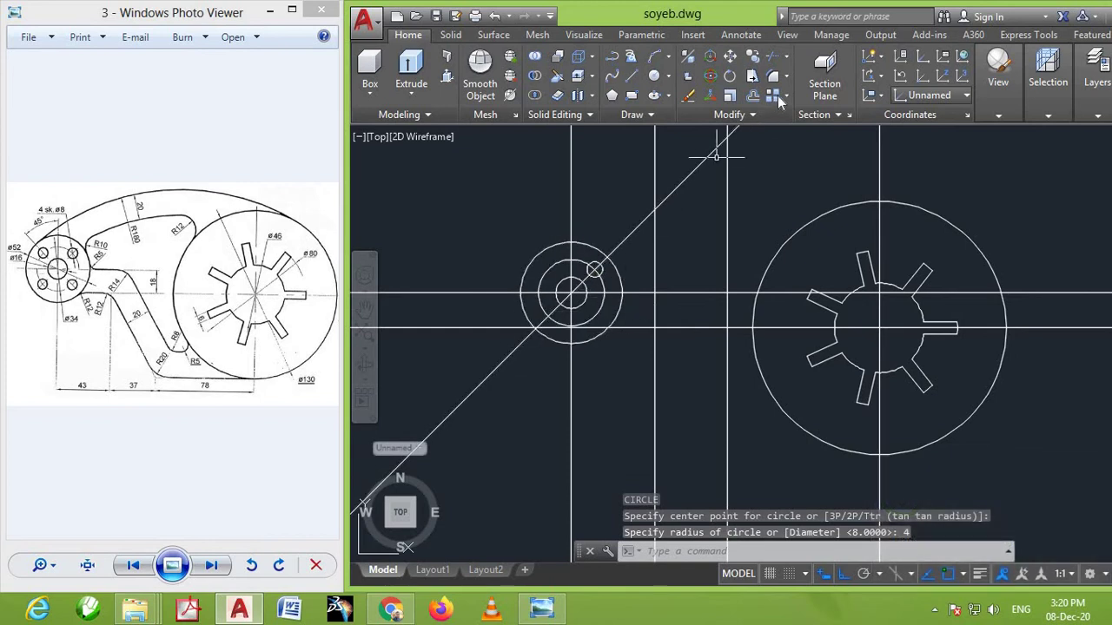
# Polar-array the bolt hole around the boss centre with 4 items
pyautogui.click(785, 97)
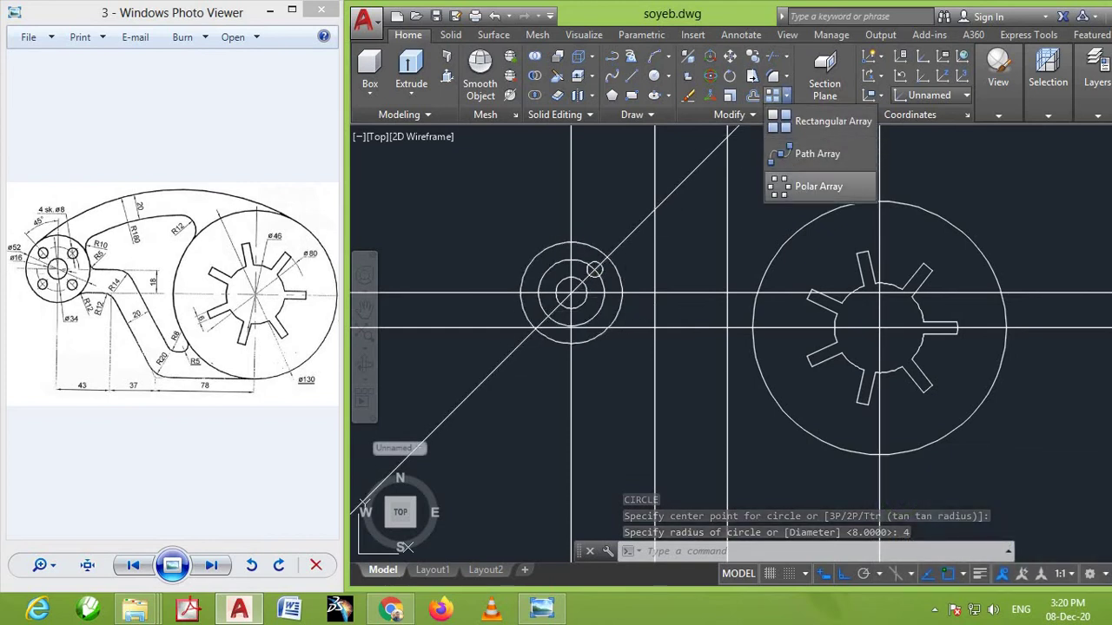
pyautogui.click(798, 183)
pyautogui.click(594, 264)
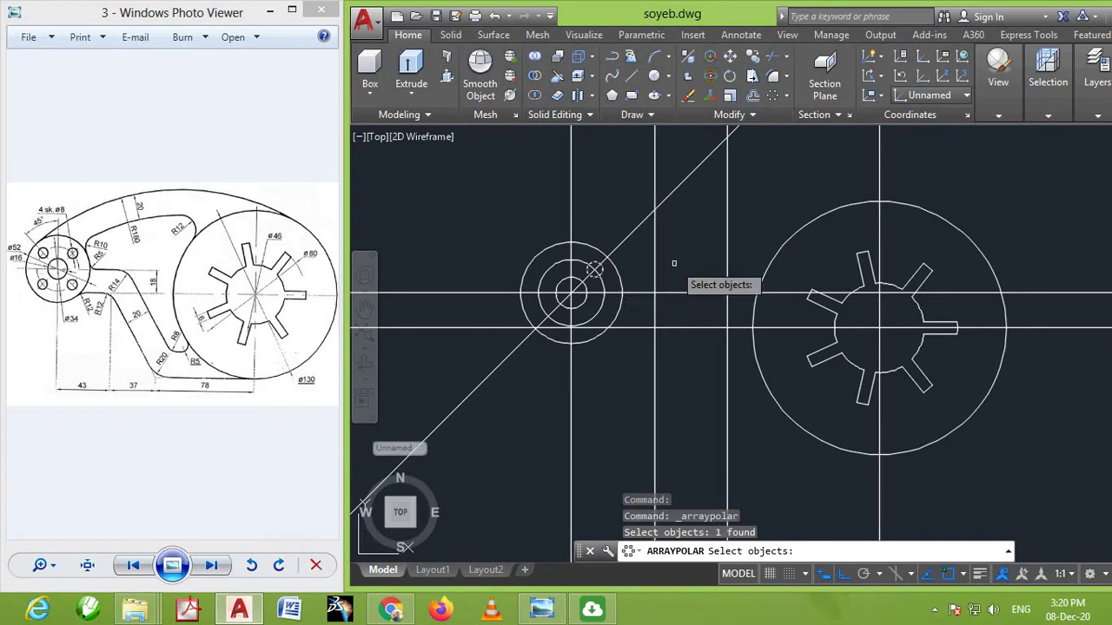
pyautogui.press('Return')
pyautogui.click(571, 292)
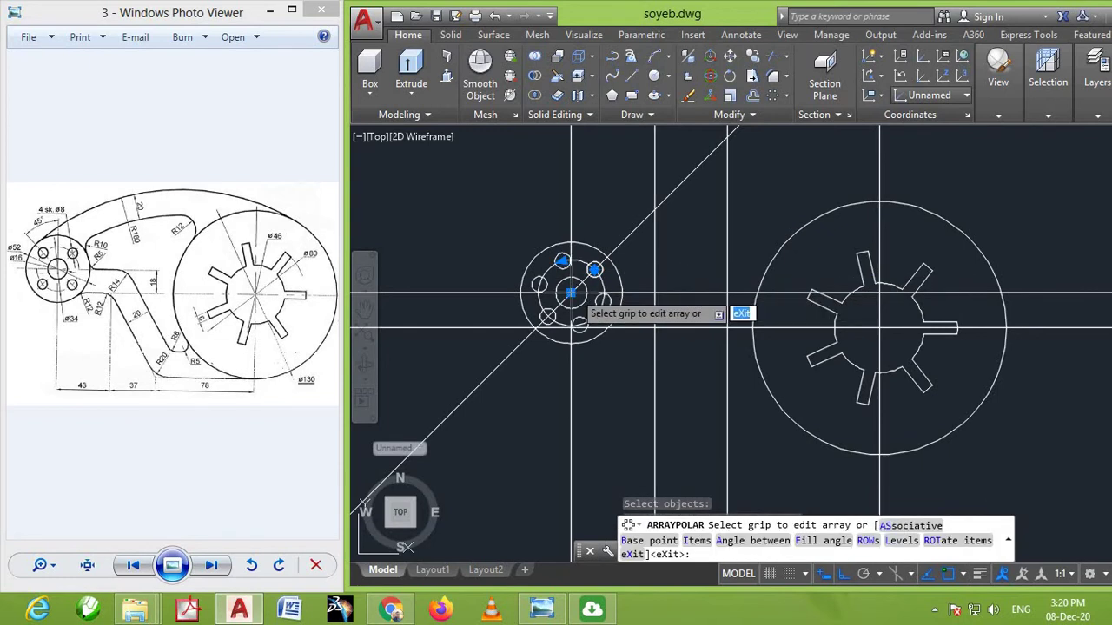
pyautogui.rightClick(636, 308)
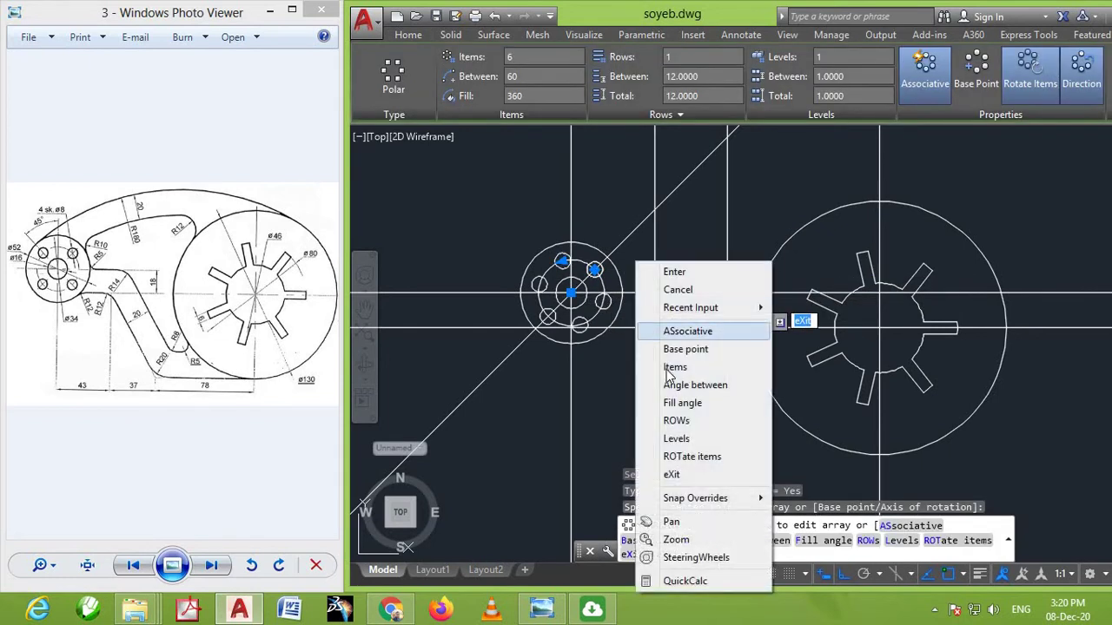
pyautogui.click(674, 367)
pyautogui.write('4')
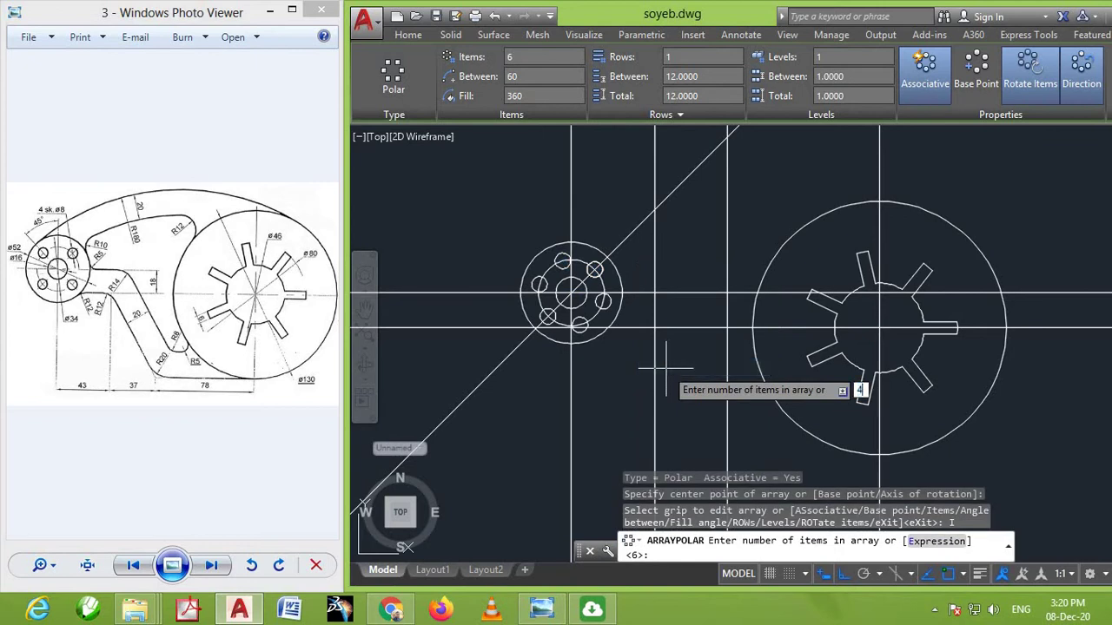
pyautogui.press('Return')
pyautogui.press('Return')
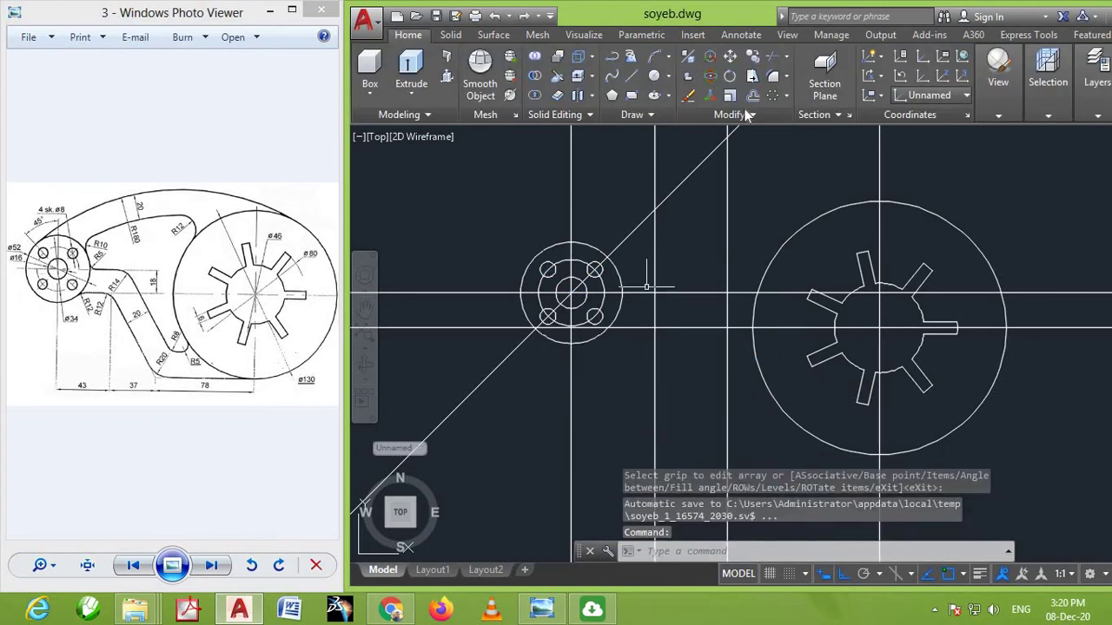
# Trim the 45° construction line outside the boss and delete the leftover piece
pyautogui.click(771, 56)
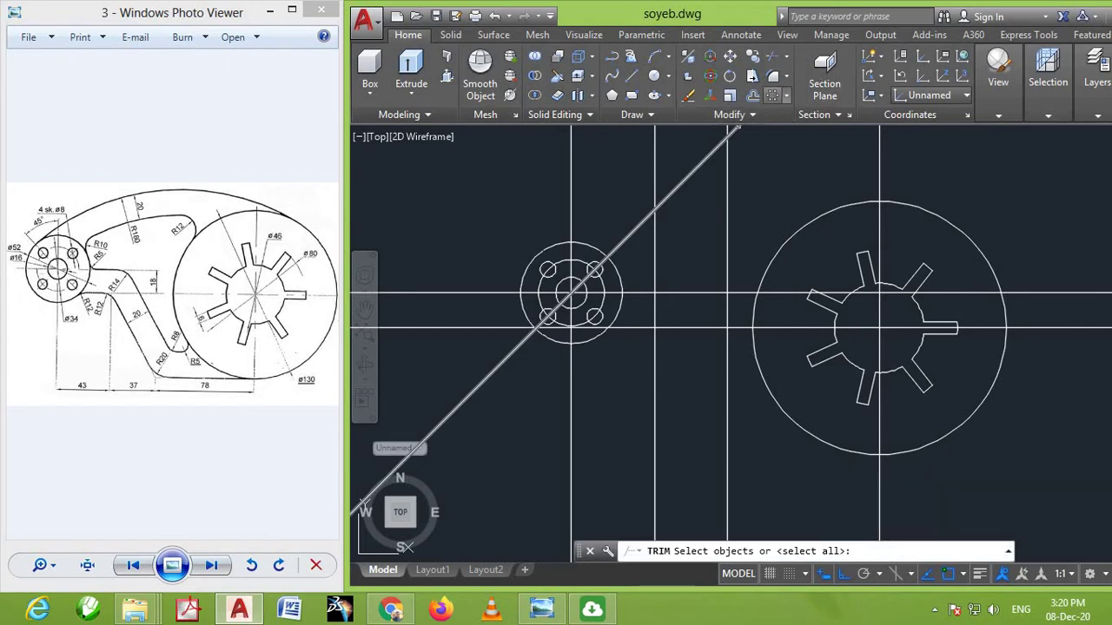
pyautogui.press('Return')
pyautogui.click(621, 246)
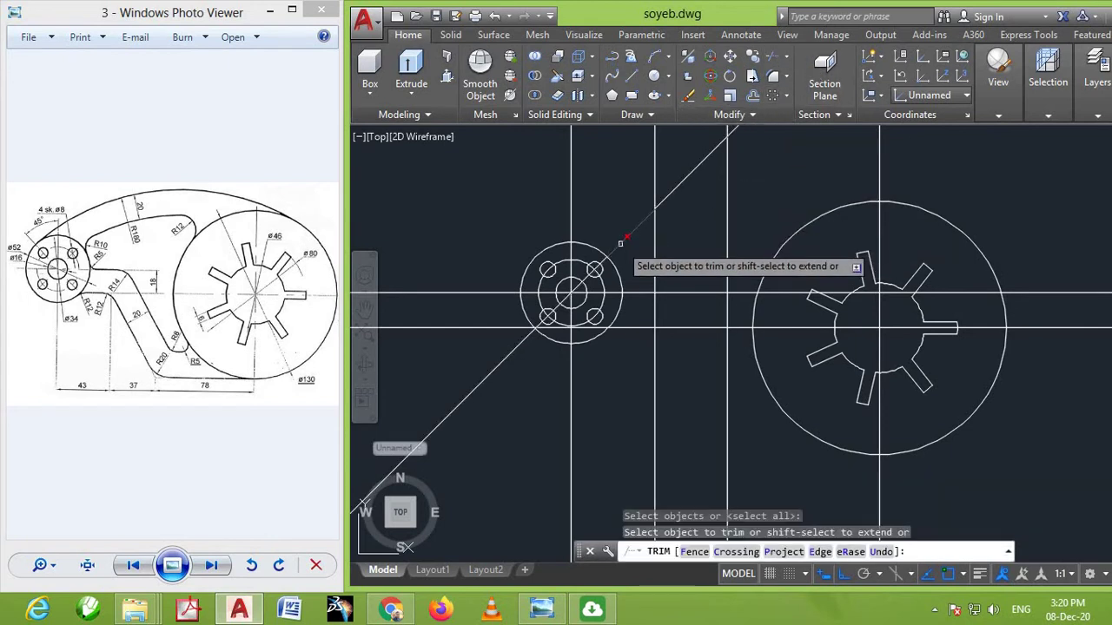
pyautogui.click(515, 361)
pyautogui.press('Return')
pyautogui.moveTo(688, 183); pyautogui.dragTo(679, 174)
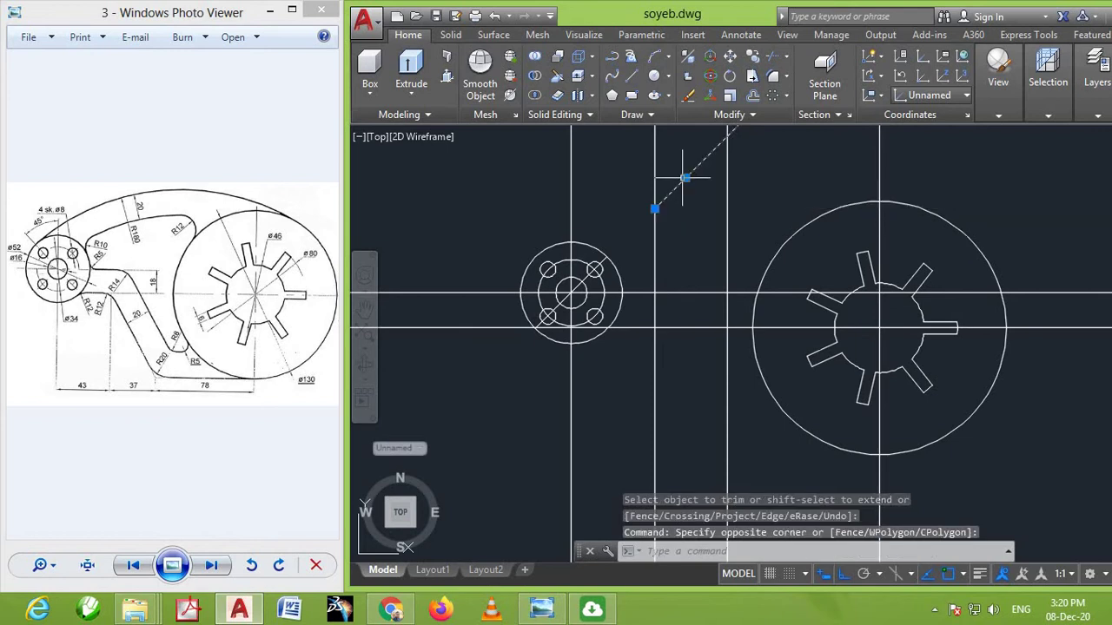
pyautogui.press('Delete')
pyautogui.scroll(-2, 660, 340)
pyautogui.scroll(1, 660, 340)
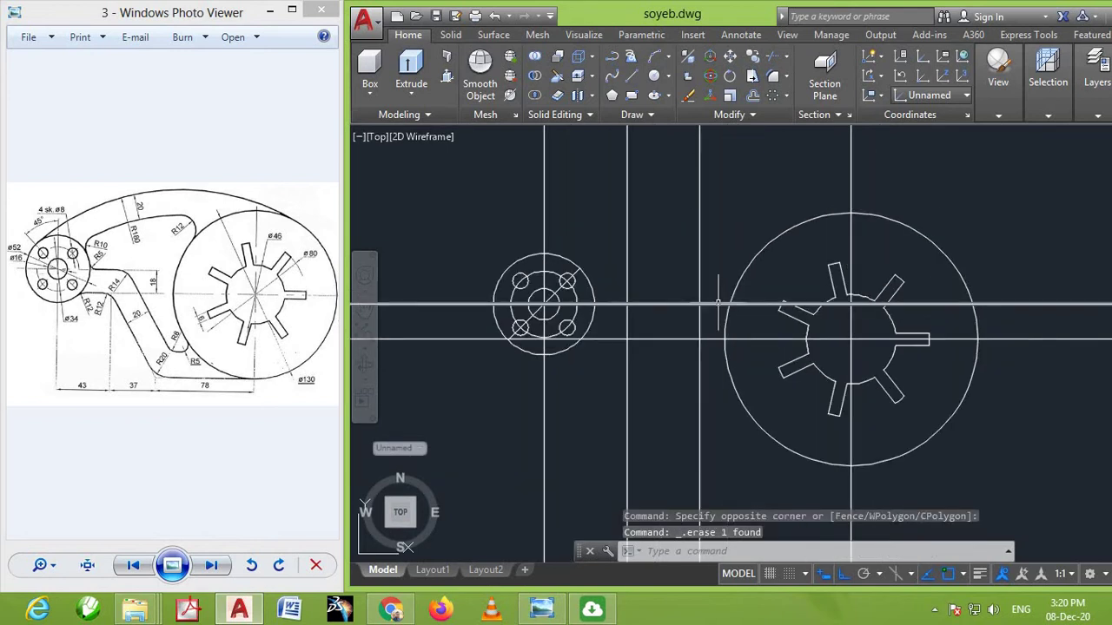
pyautogui.scroll(1, 737, 462)
pyautogui.scroll(2, 727, 390)
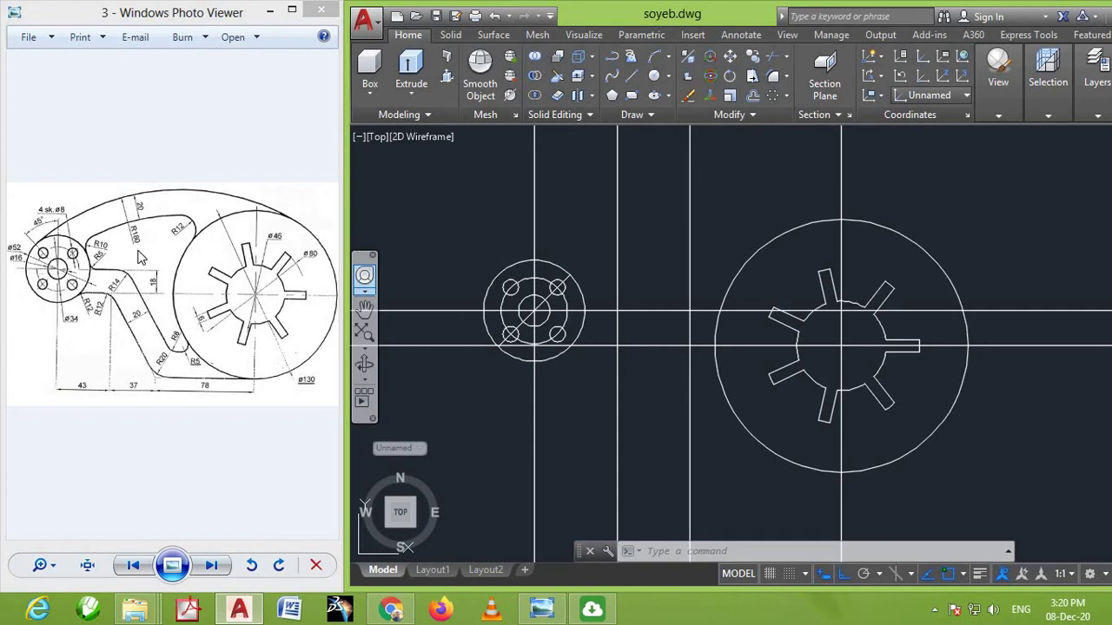
# Draw an R180 circle tangent to the boss circle and the large hub circle
pyautogui.click(146, 248)
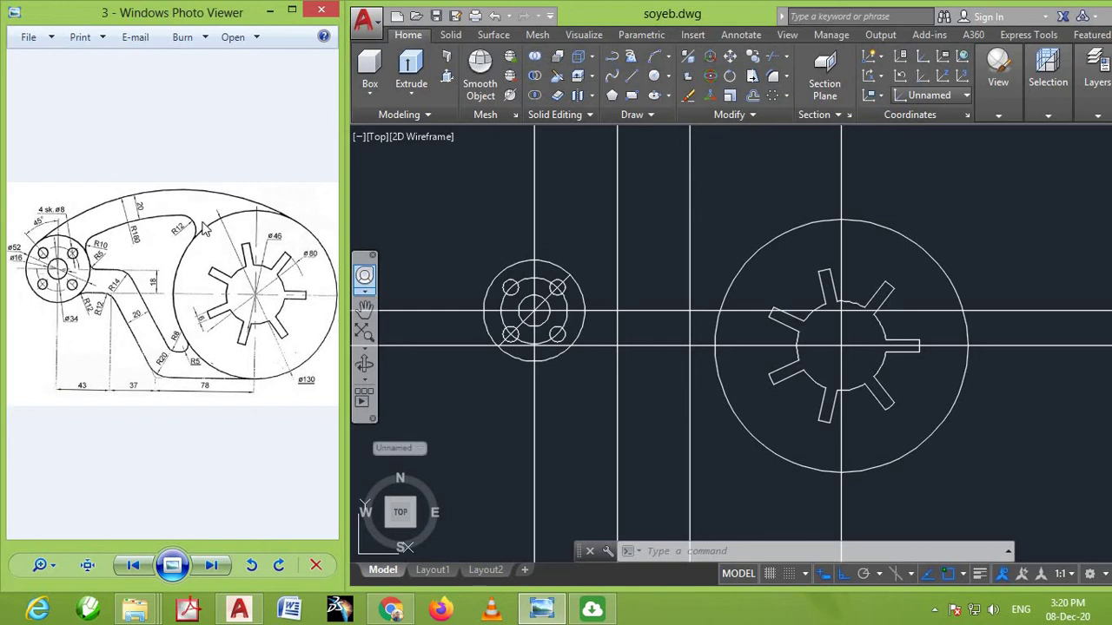
pyautogui.click(670, 80)
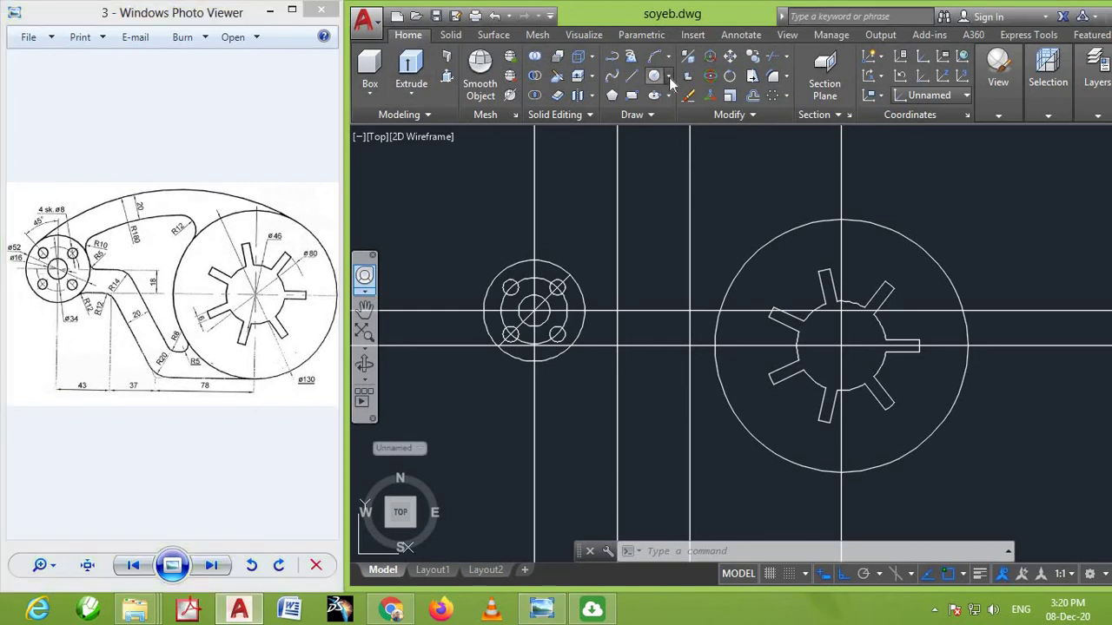
pyautogui.click(669, 81)
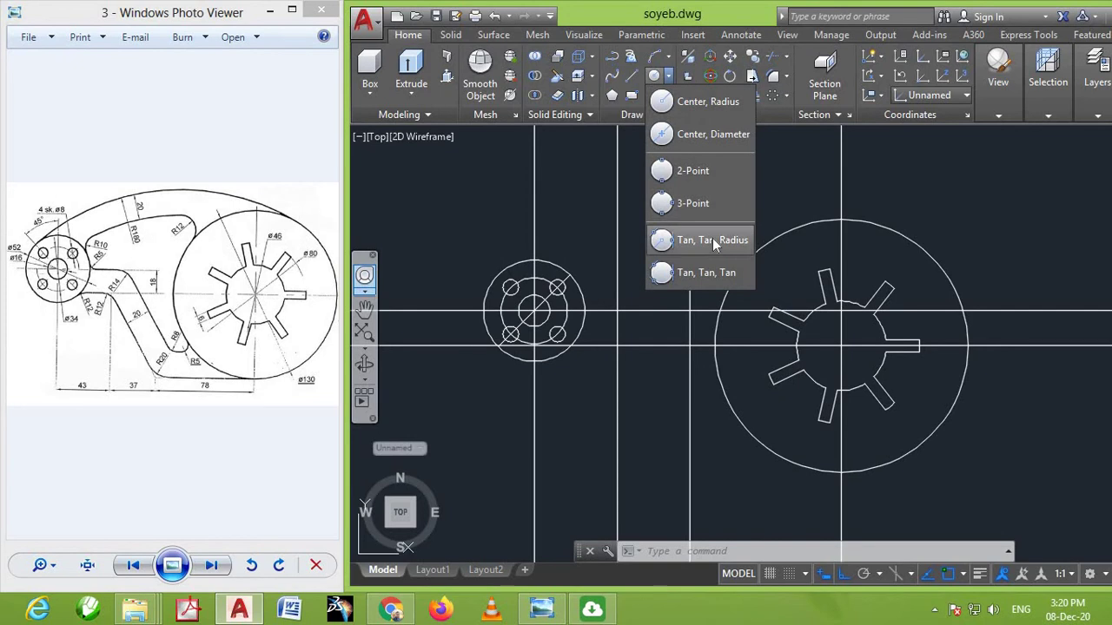
pyautogui.click(712, 240)
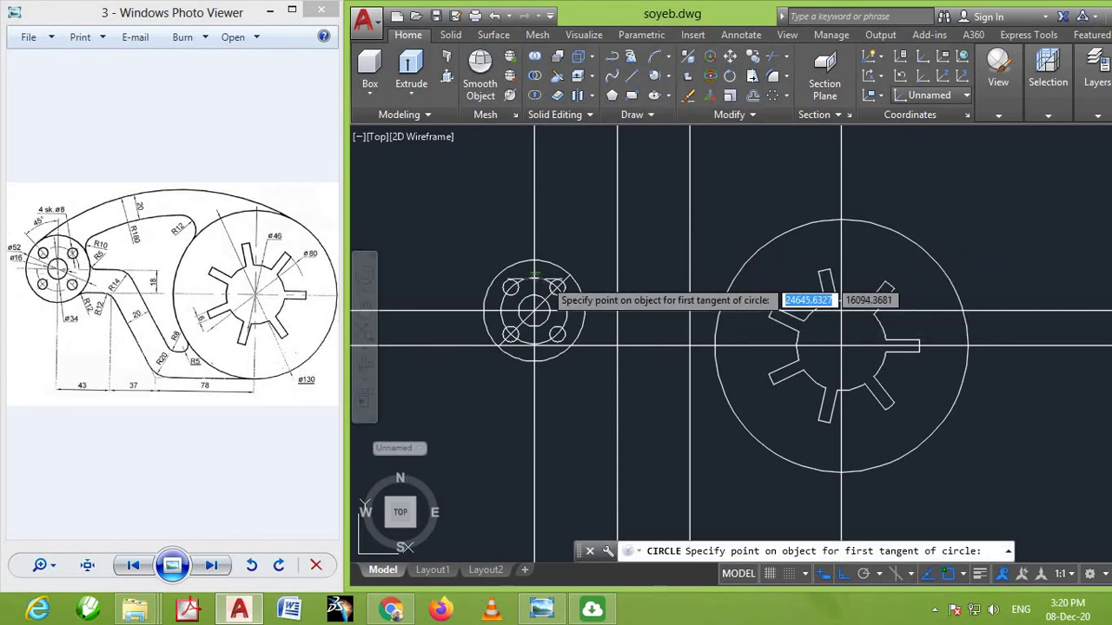
pyautogui.click(489, 284)
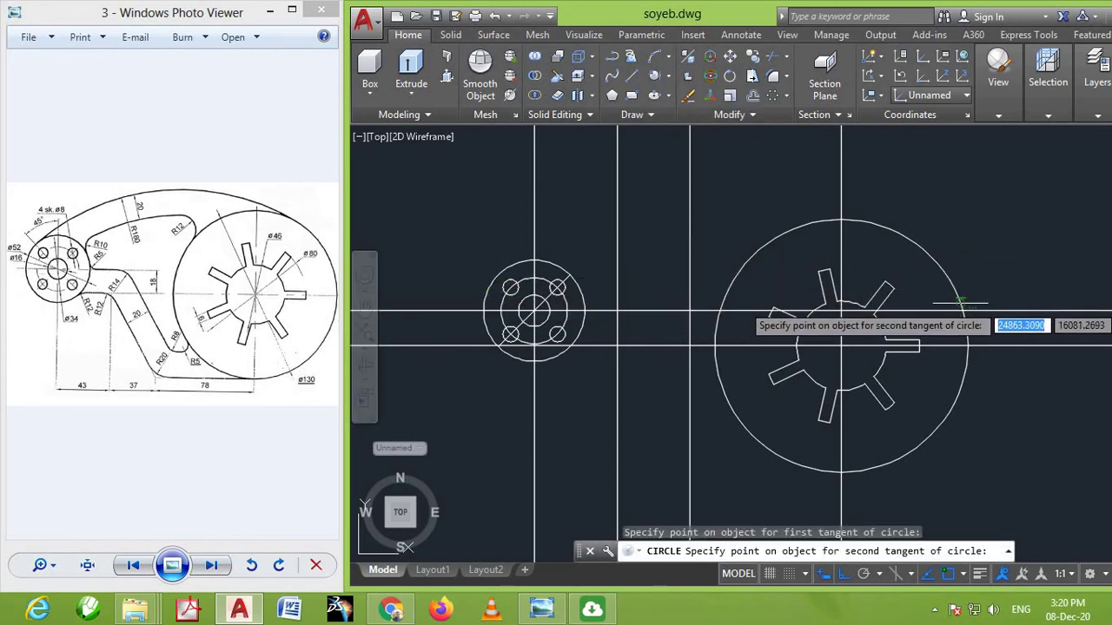
pyautogui.click(962, 304)
pyautogui.write('1')
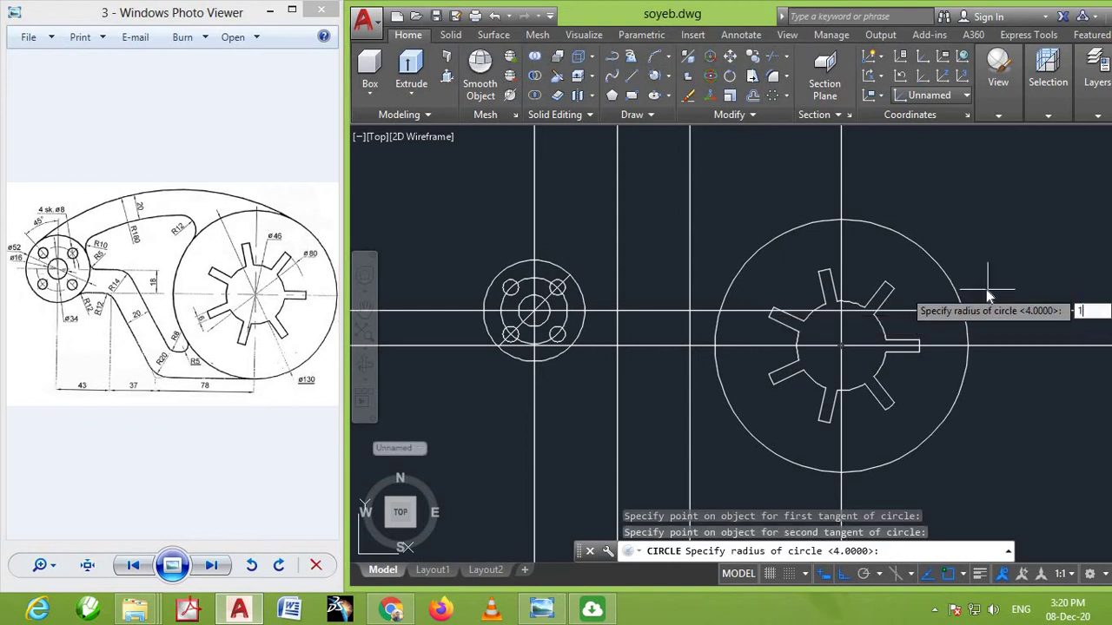
pyautogui.write('80')
pyautogui.press('Return')
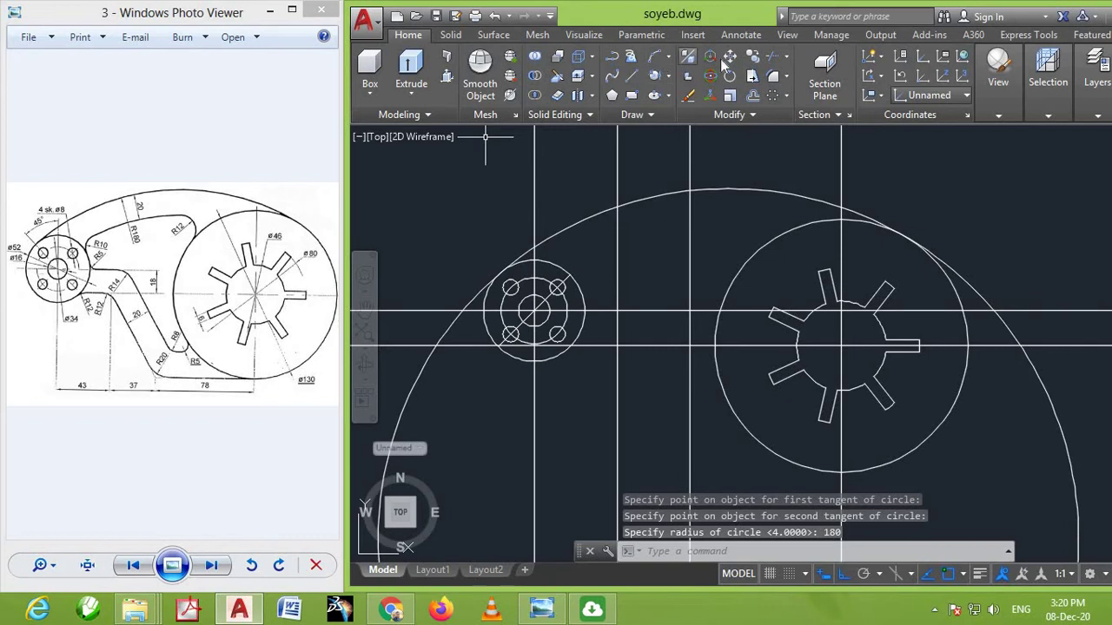
# Trim and delete the R180 circle's lower portion, leaving the upper arc
pyautogui.click(753, 56)
pyautogui.click(772, 55)
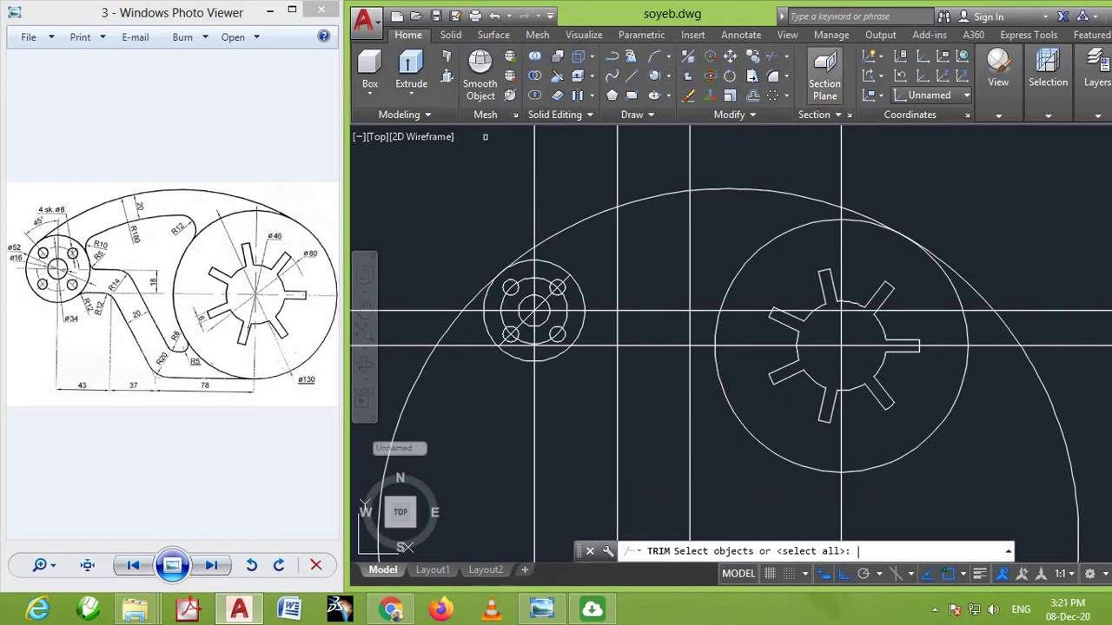
pyautogui.click(953, 270)
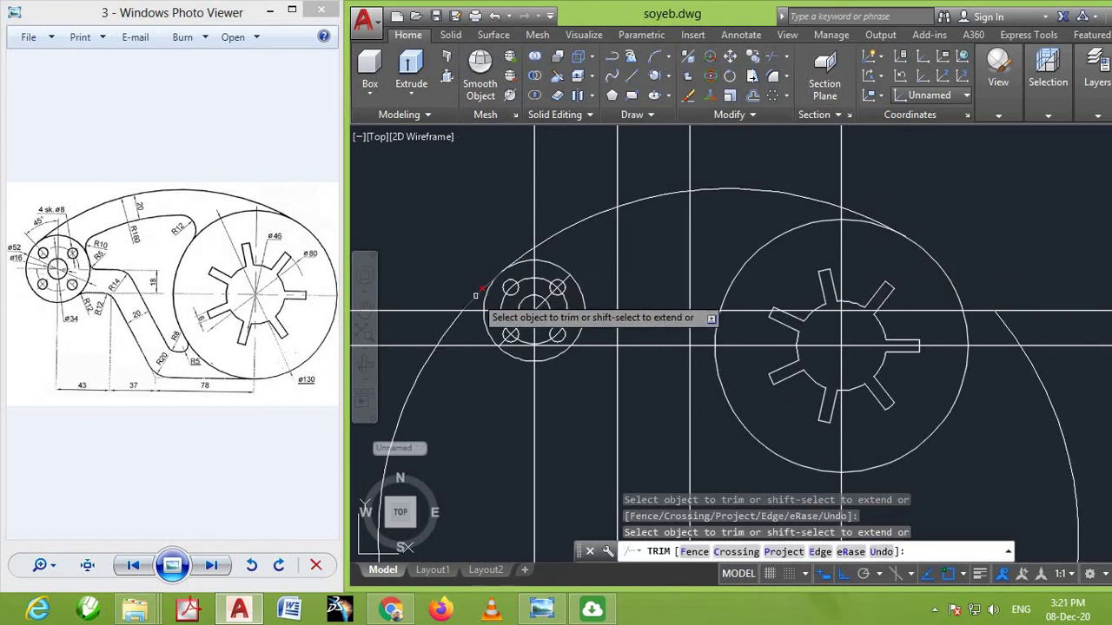
pyautogui.press('Return')
pyautogui.click(460, 337)
pyautogui.click(404, 363)
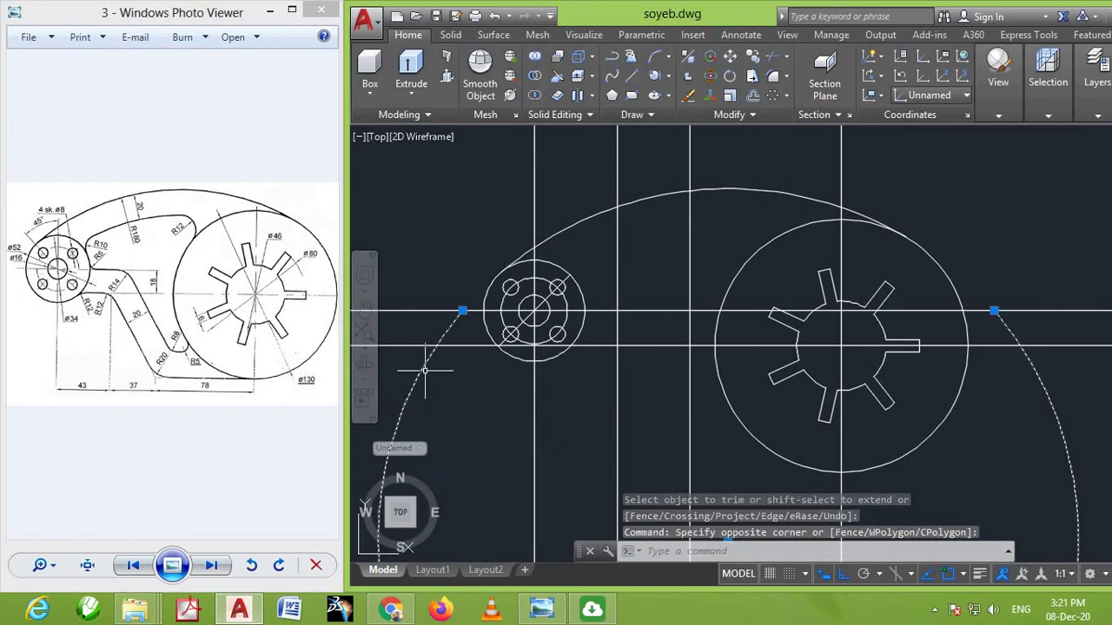
pyautogui.press('Delete')
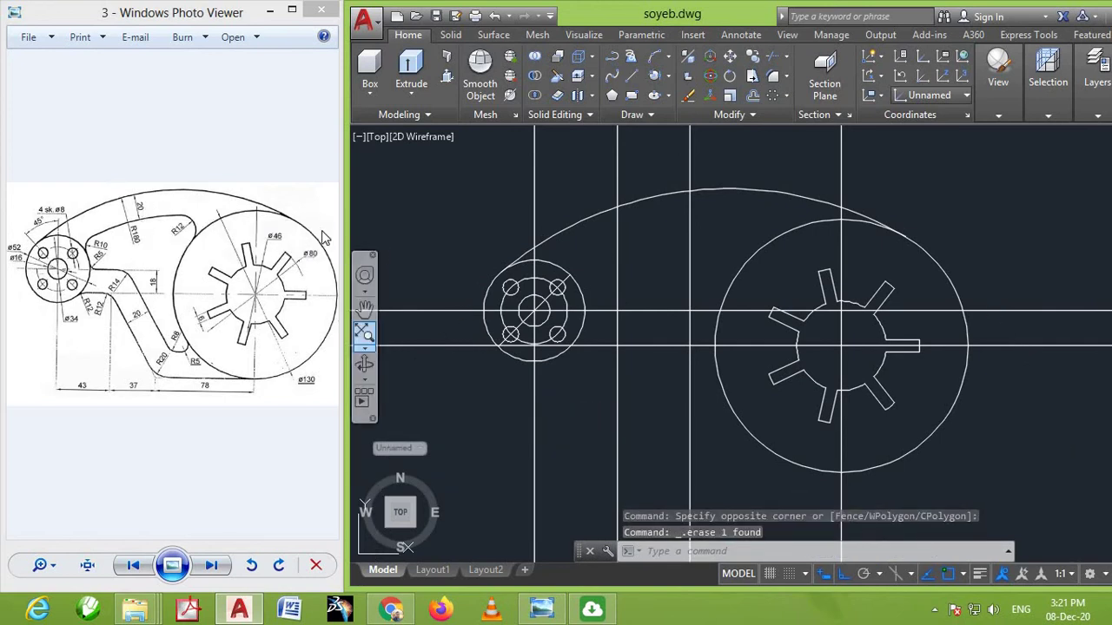
# Offset the R180 outer arc 20 units inward
pyautogui.write('o')
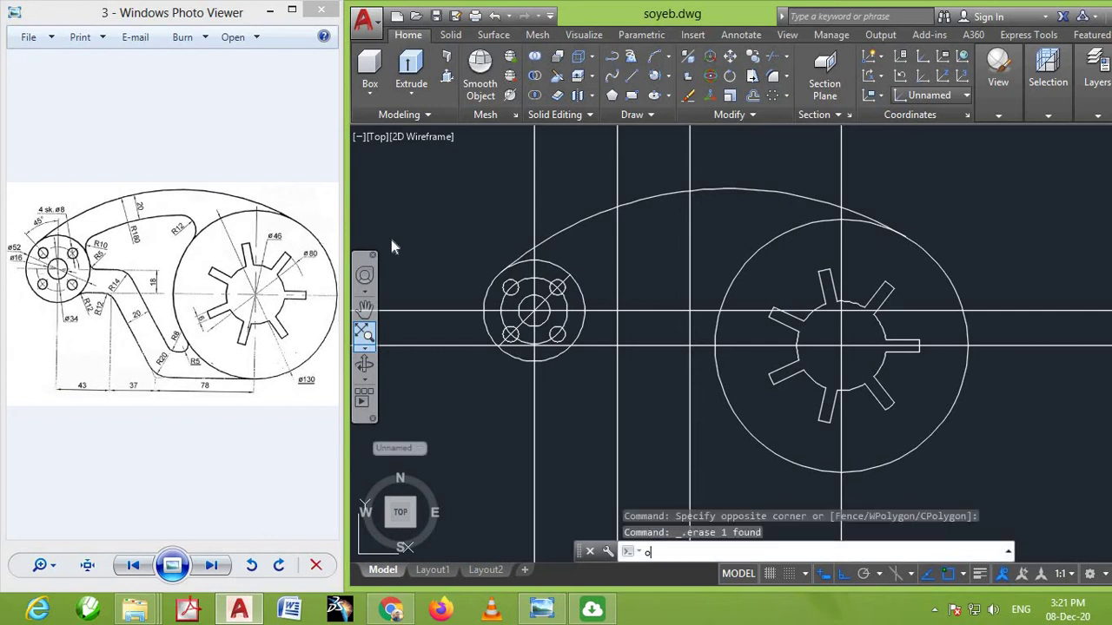
pyautogui.press('Return')
pyautogui.write('20')
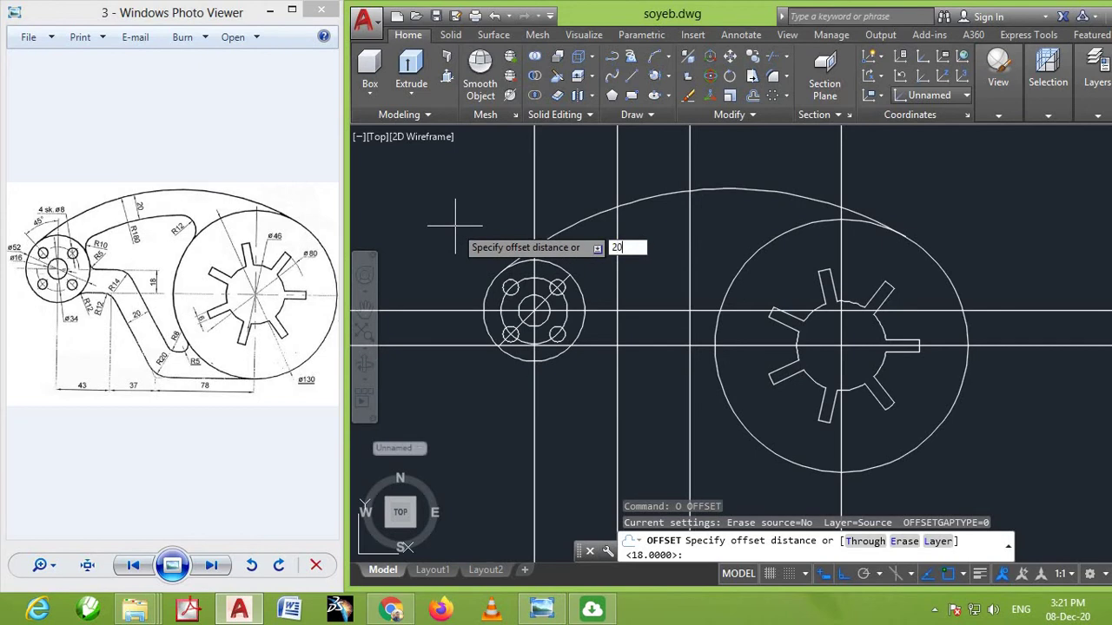
pyautogui.press('Return')
pyautogui.click(713, 189)
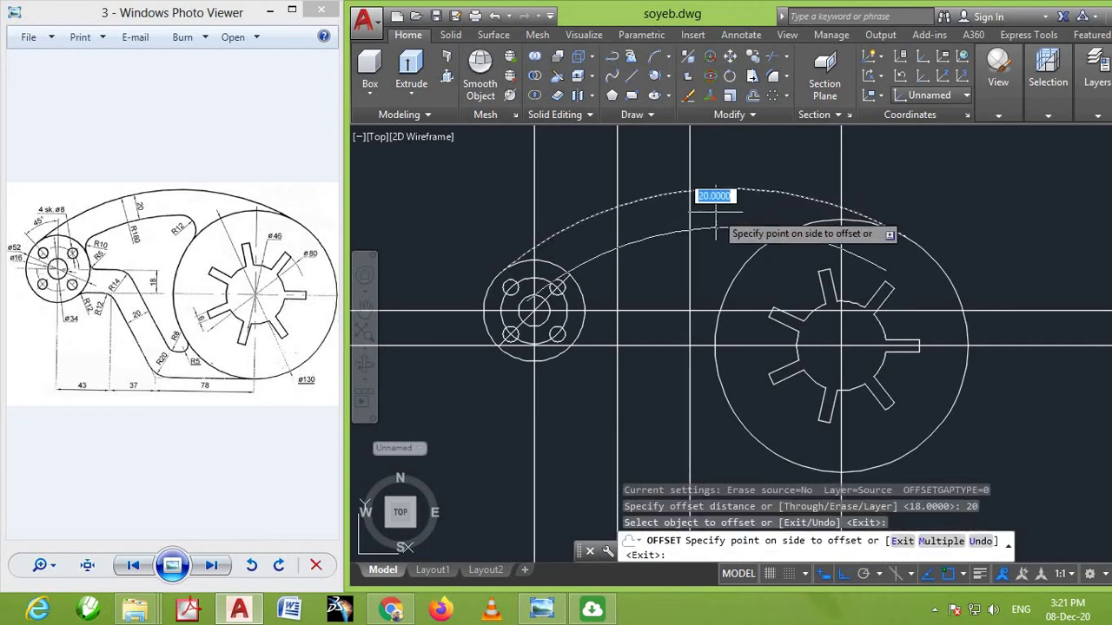
pyautogui.click(715, 229)
pyautogui.press('Return')
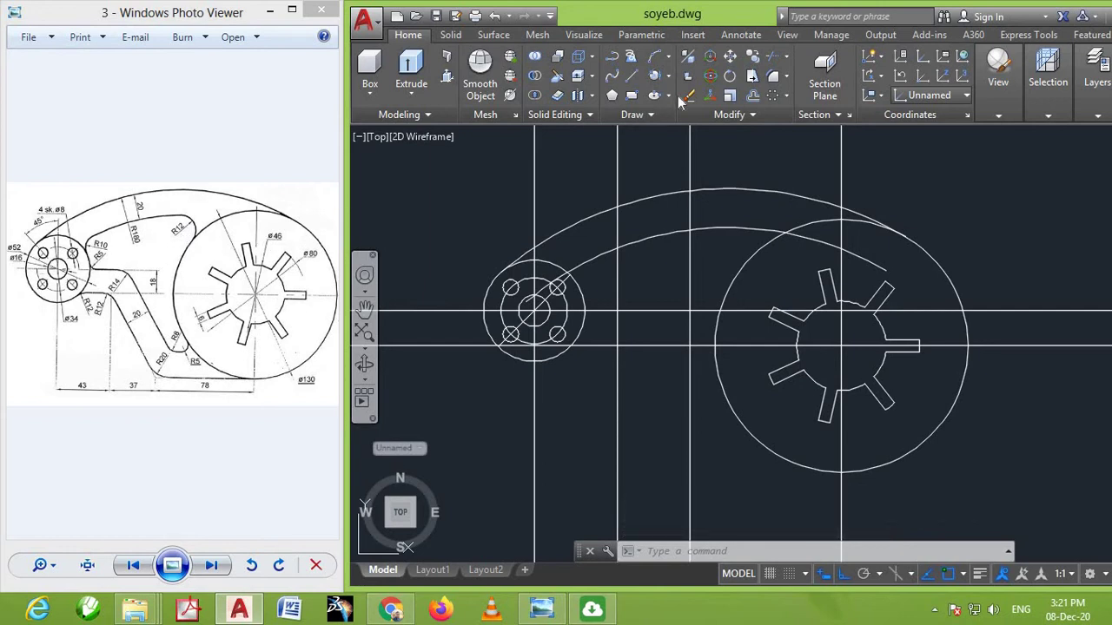
# Fillet the inner arc into the large circle with radius 12
pyautogui.click(766, 78)
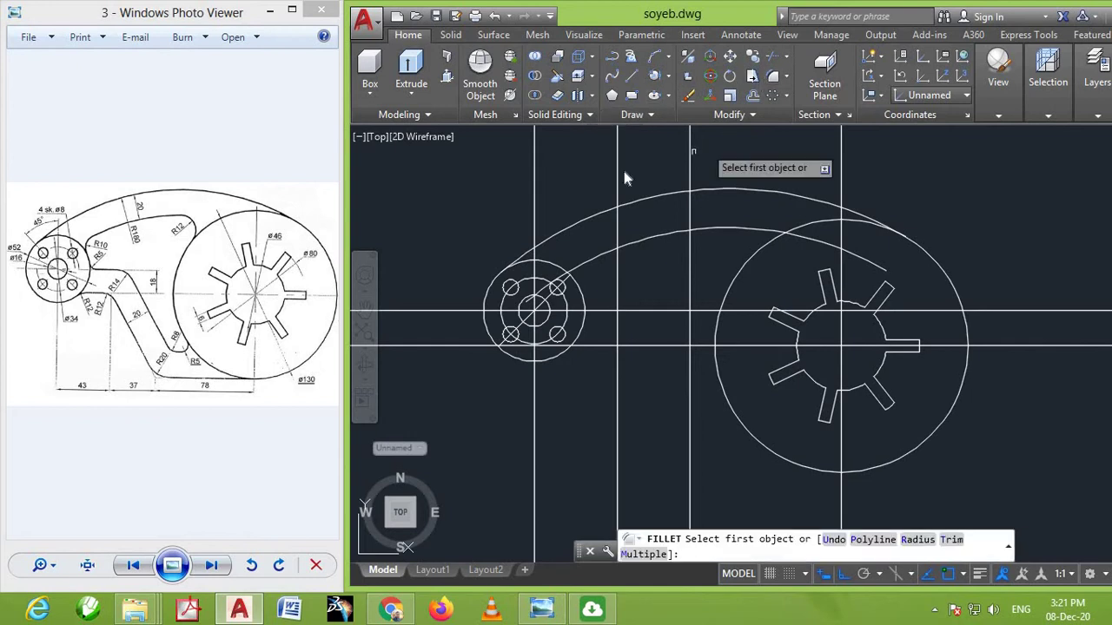
pyautogui.rightClick(655, 284)
pyautogui.click(657, 273)
pyautogui.write('12')
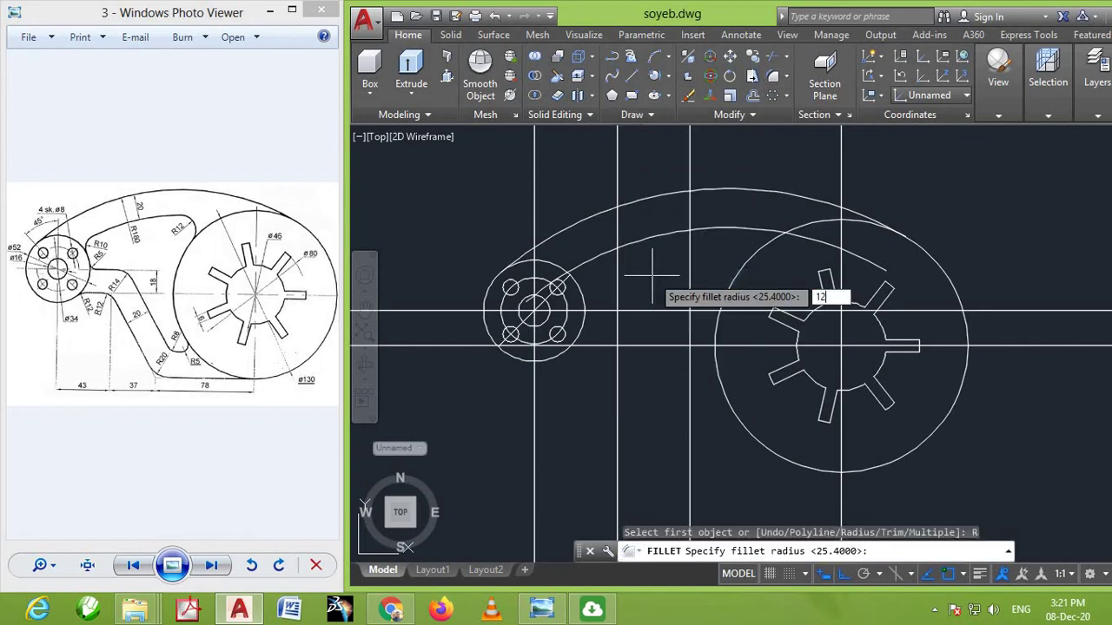
pyautogui.press('Return')
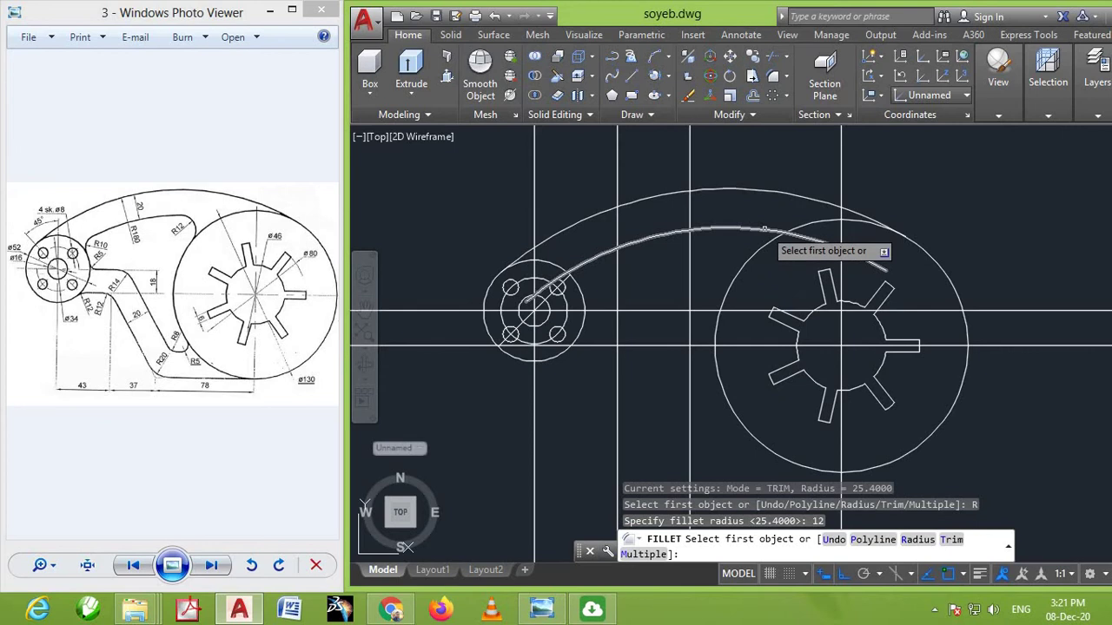
pyautogui.click(767, 239)
pyautogui.click(768, 243)
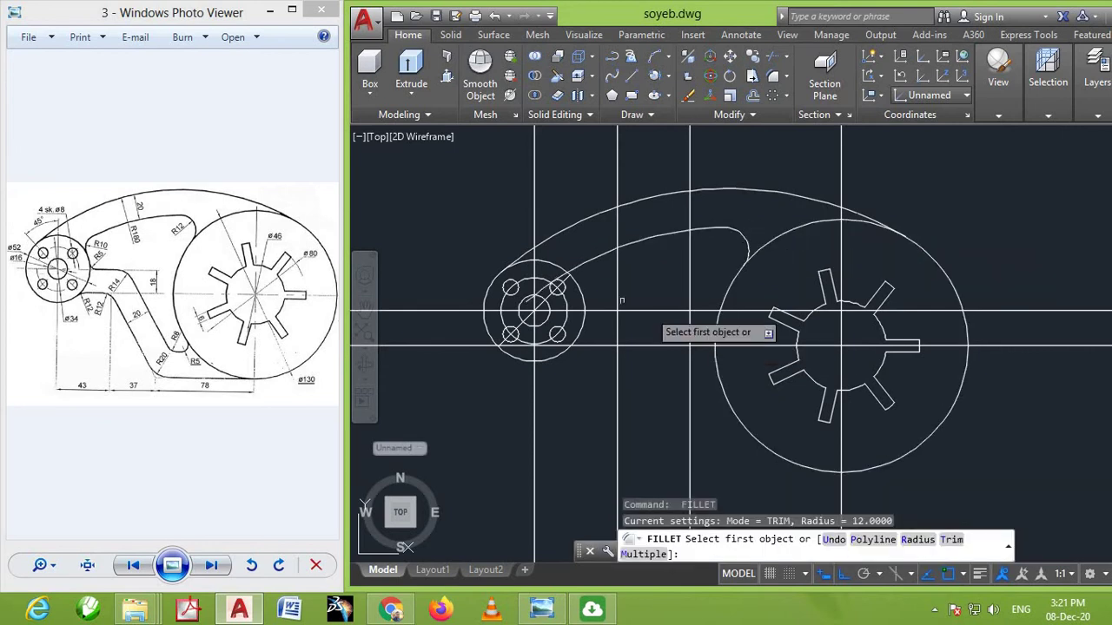
# Fillet the inner arc into the boss circle with radius 10
pyautogui.press('Return')
pyautogui.press('Escape')
pyautogui.rightClick(581, 228)
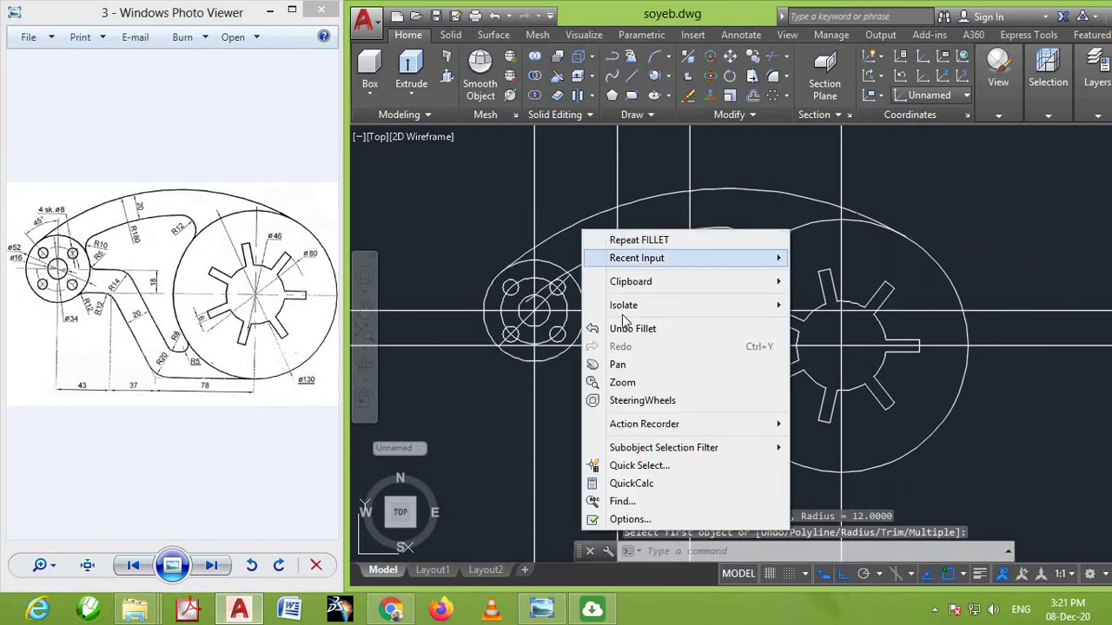
pyautogui.click(626, 240)
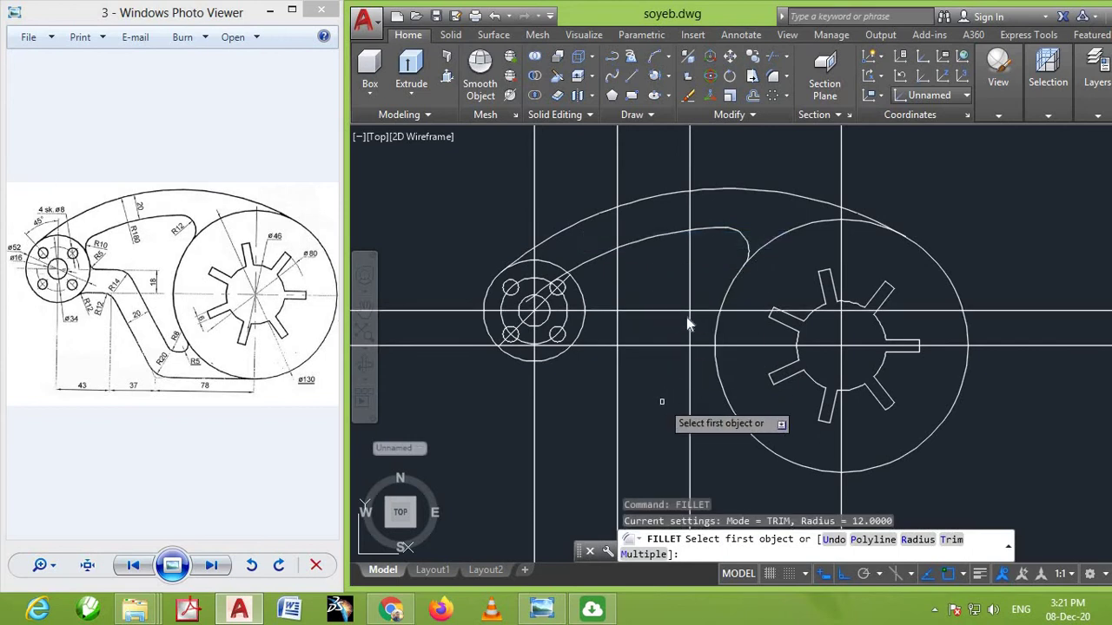
pyautogui.rightClick(662, 404)
pyautogui.click(703, 271)
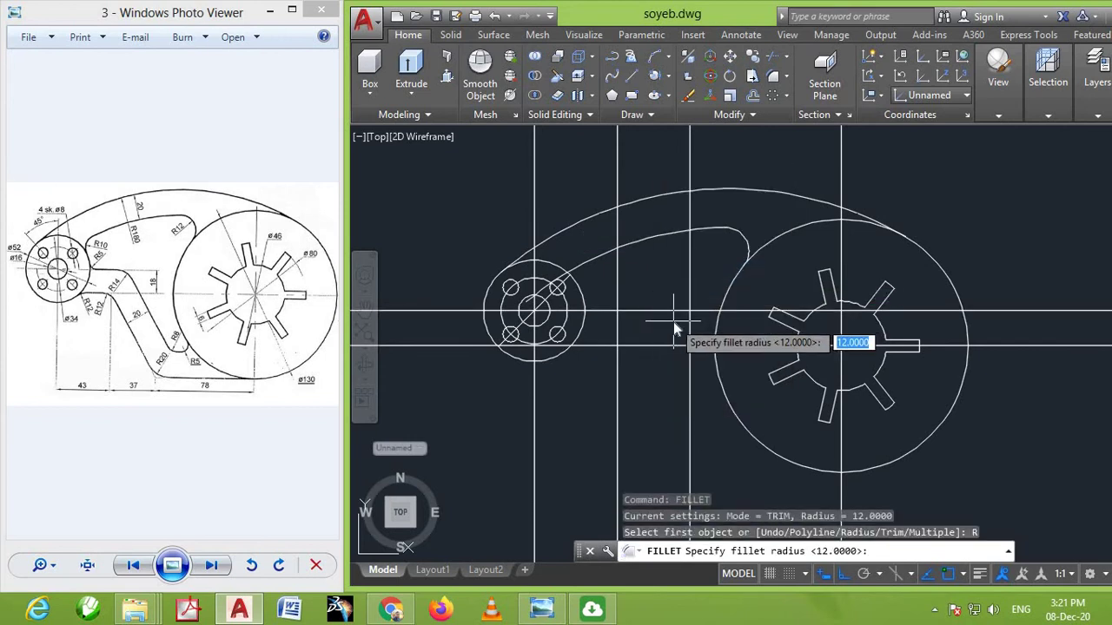
pyautogui.write('10')
pyautogui.press('Return')
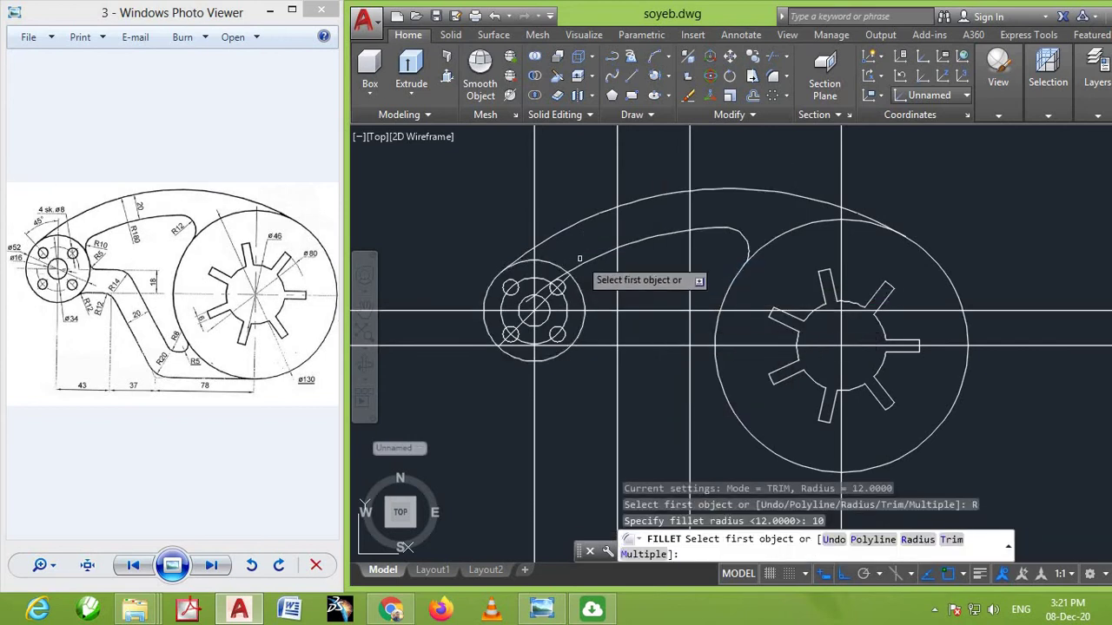
pyautogui.click(584, 260)
pyautogui.click(580, 292)
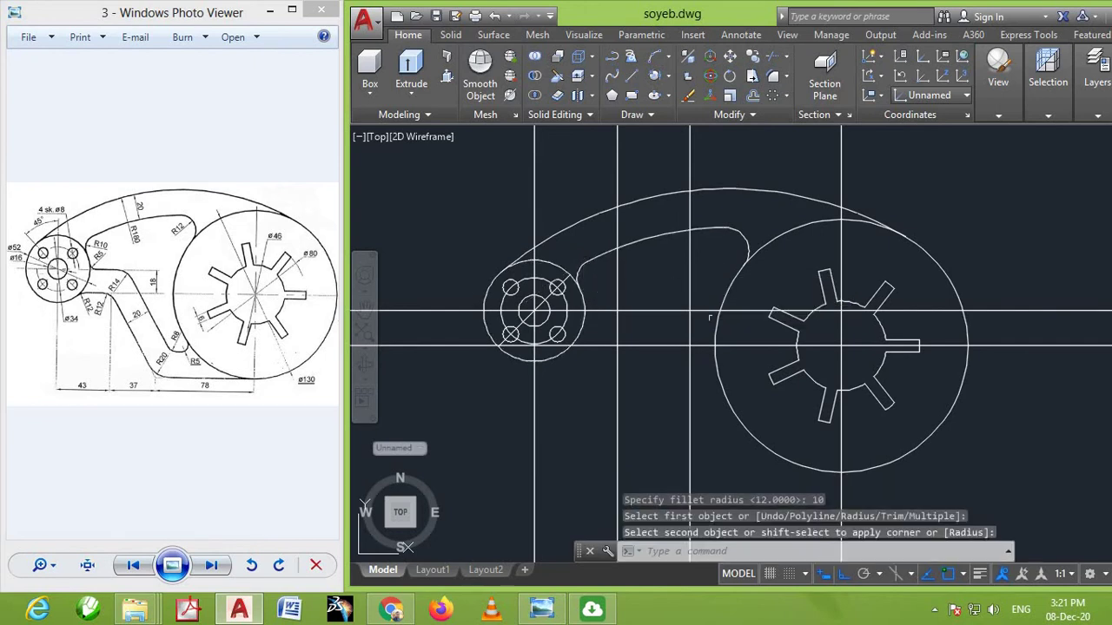
pyautogui.scroll(-2, 689, 320)
pyautogui.scroll(2, 656, 363)
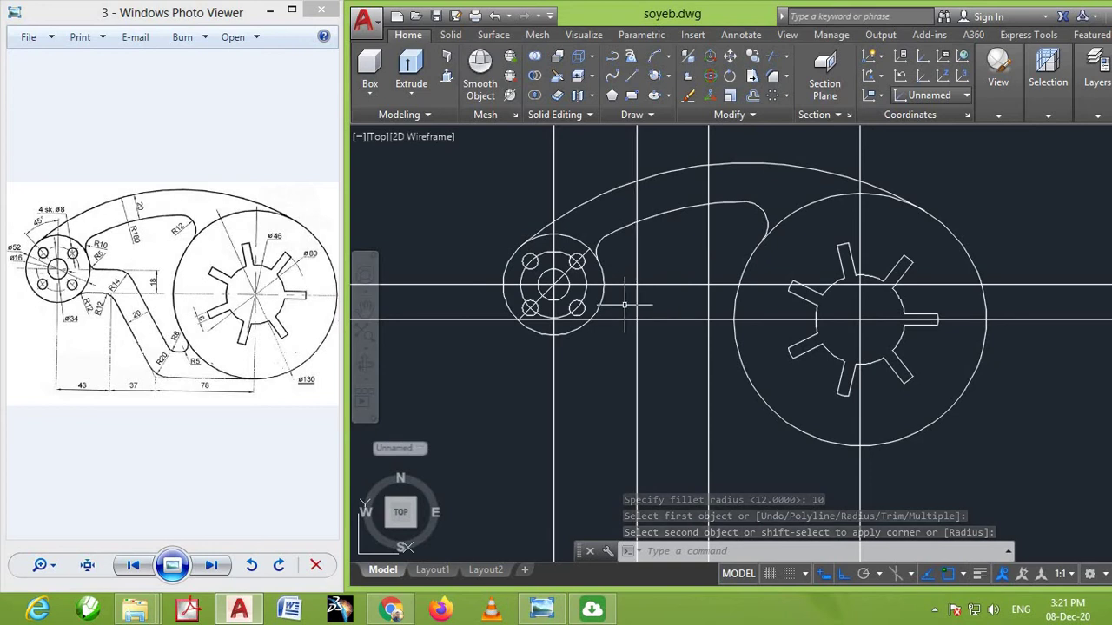
pyautogui.scroll(2, 639, 295)
pyautogui.scroll(-1, 641, 280)
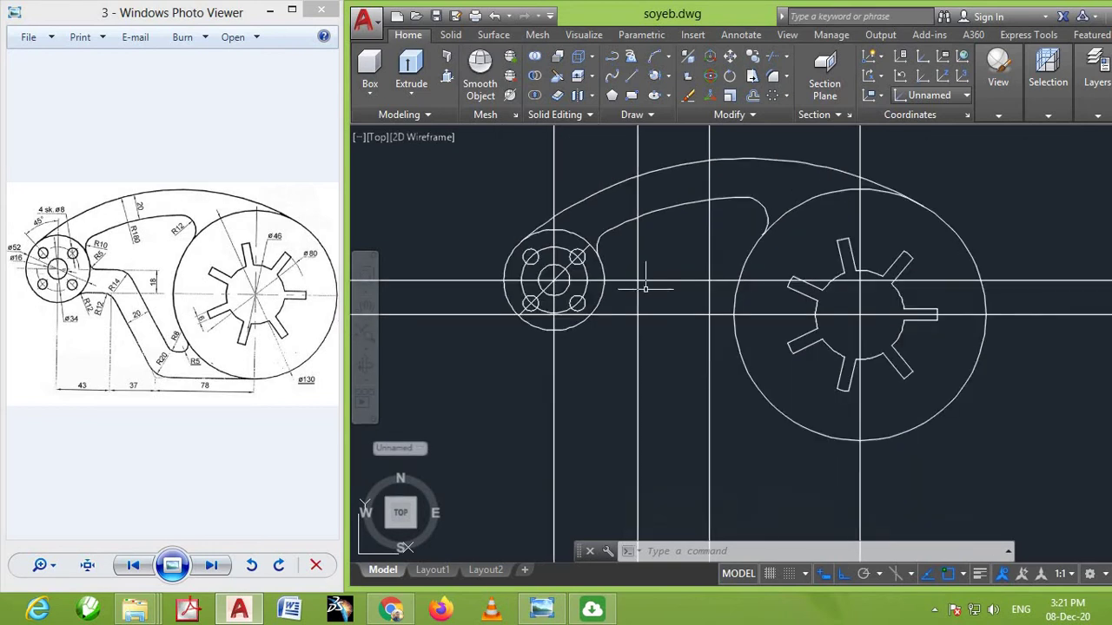
pyautogui.scroll(-1, 640, 280)
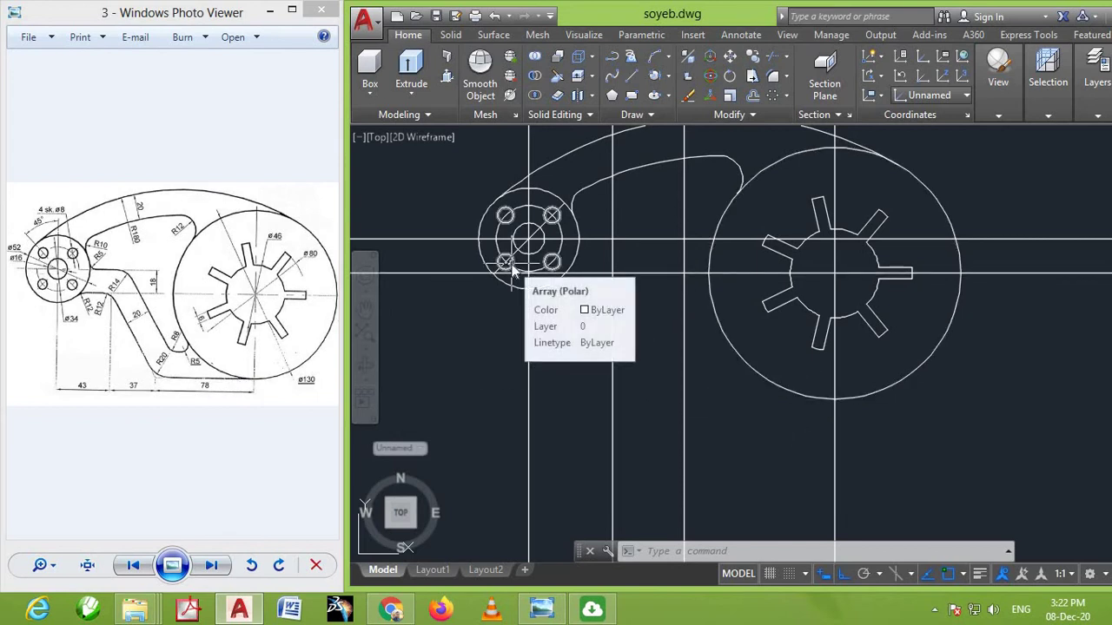
# Place a horizontal construction line through the large circle's bottom point
pyautogui.write('XL')
pyautogui.press('Return')
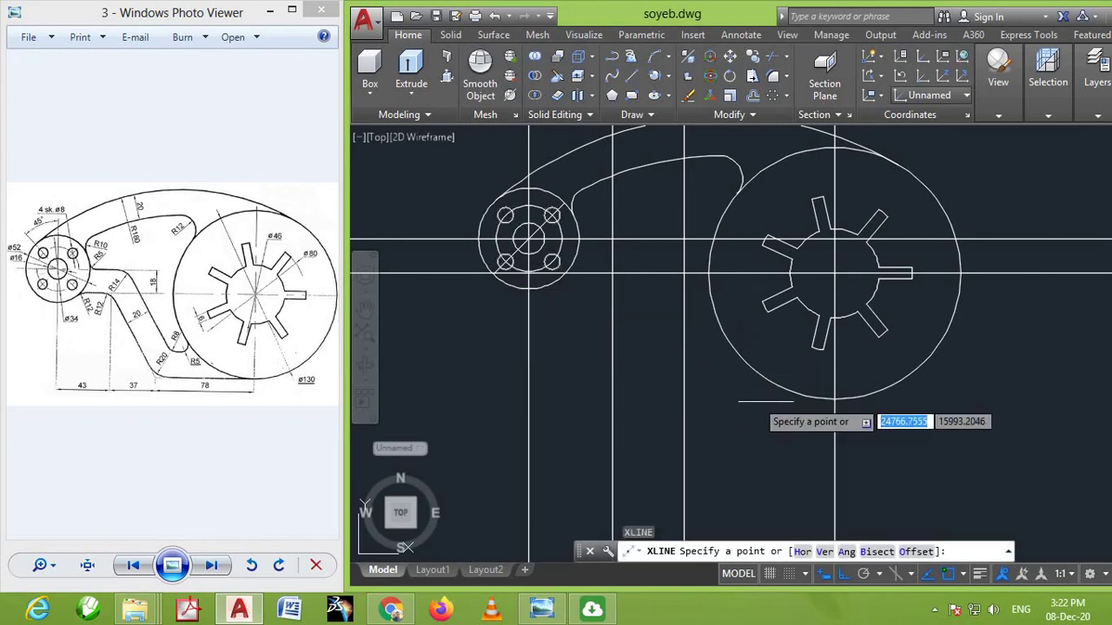
pyautogui.click(834, 399)
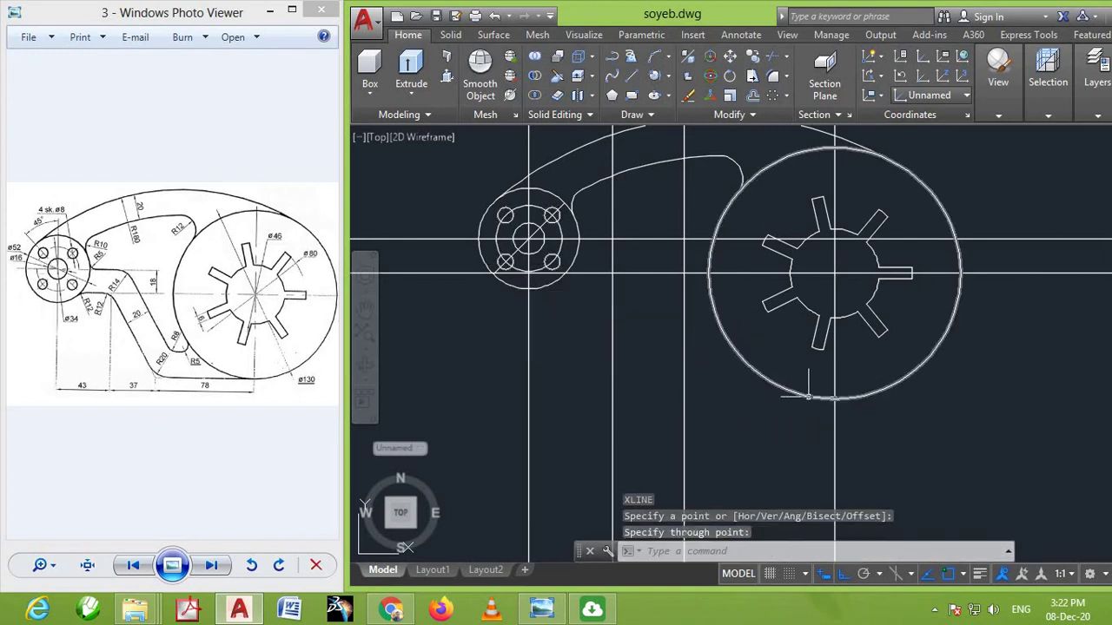
pyautogui.press('Escape')
pyautogui.press('Return')
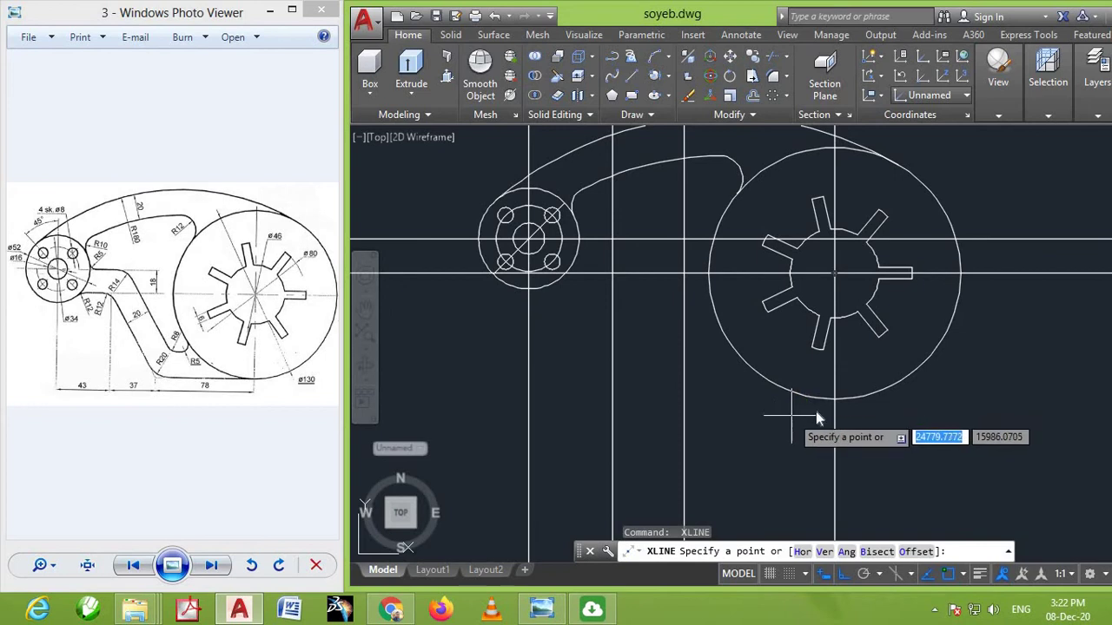
pyautogui.rightClick(792, 416)
pyautogui.click(830, 226)
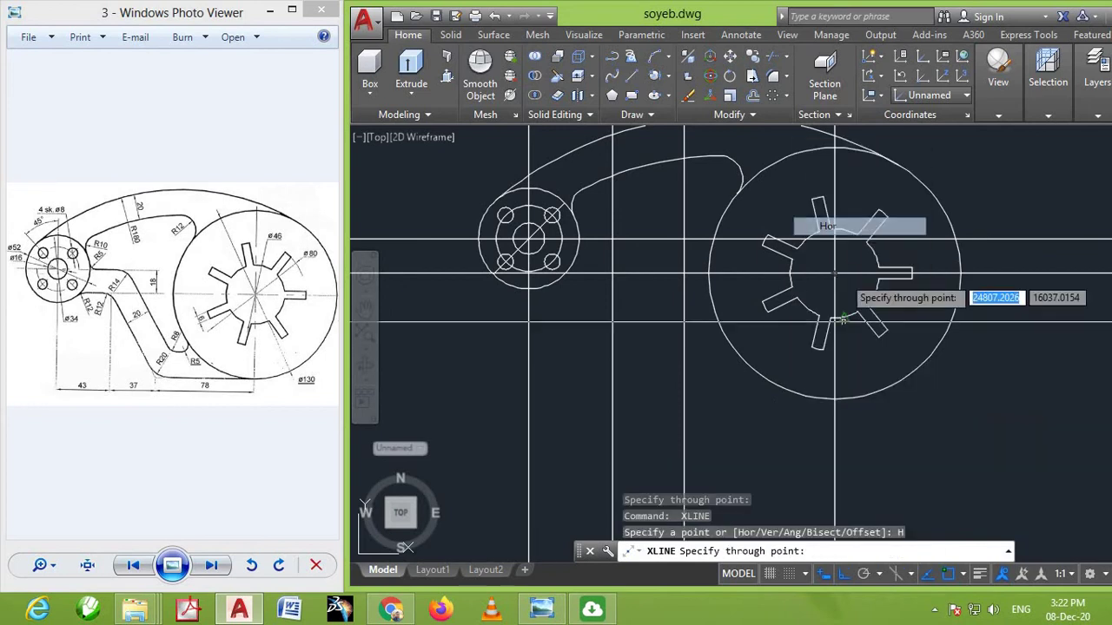
pyautogui.click(833, 399)
pyautogui.press('Return')
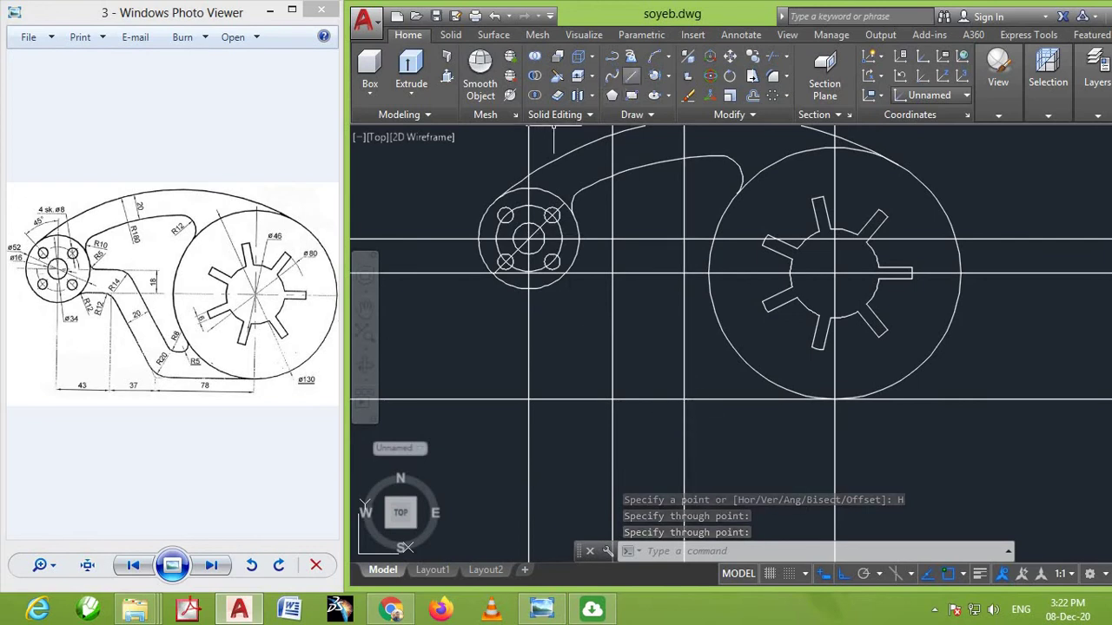
# Draw a slanted line from the boss centre line down to the bottom construction line
pyautogui.click(631, 76)
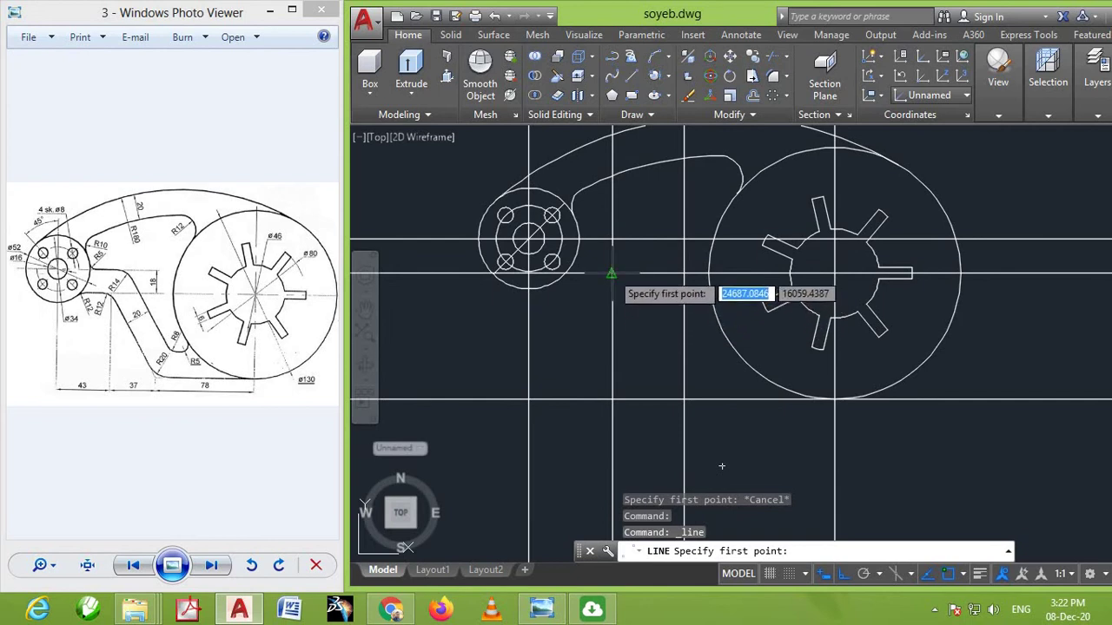
pyautogui.click(611, 274)
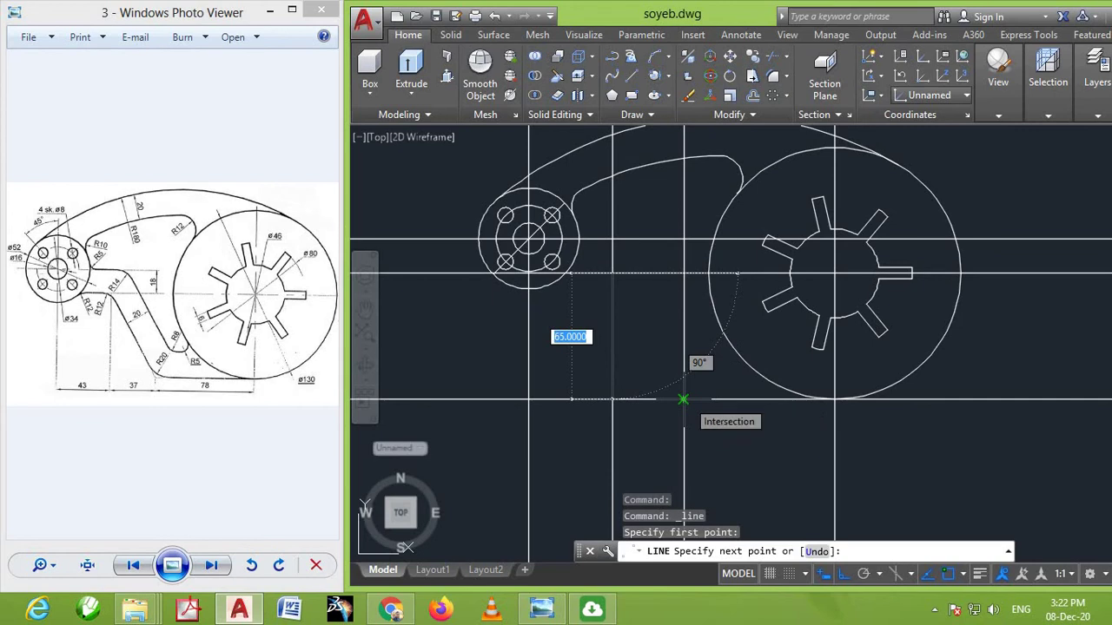
pyautogui.click(683, 399)
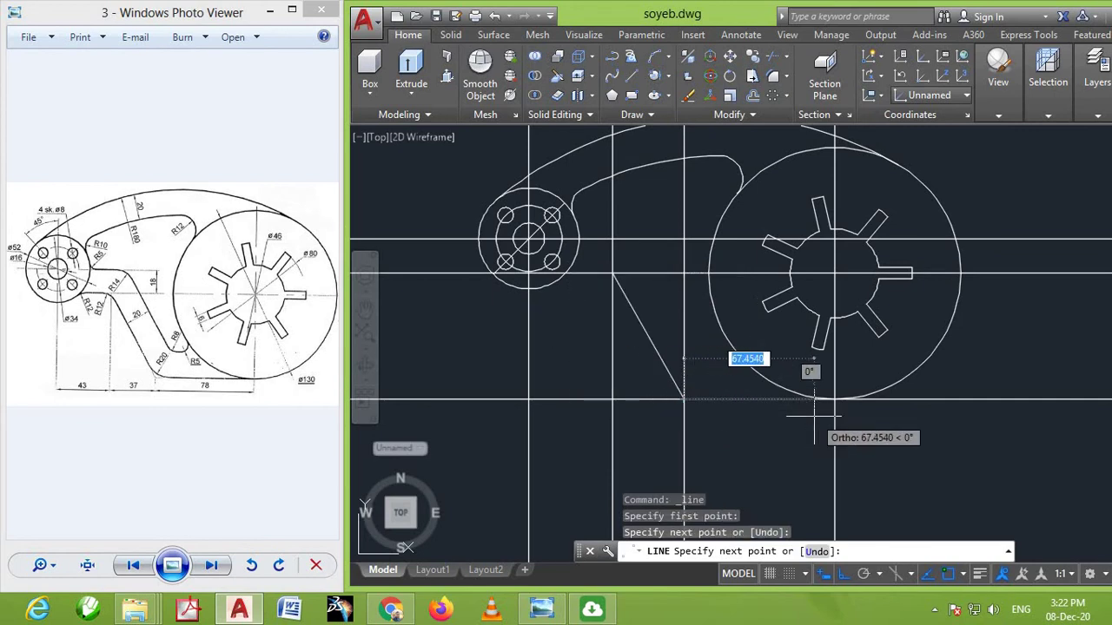
pyautogui.press('Return')
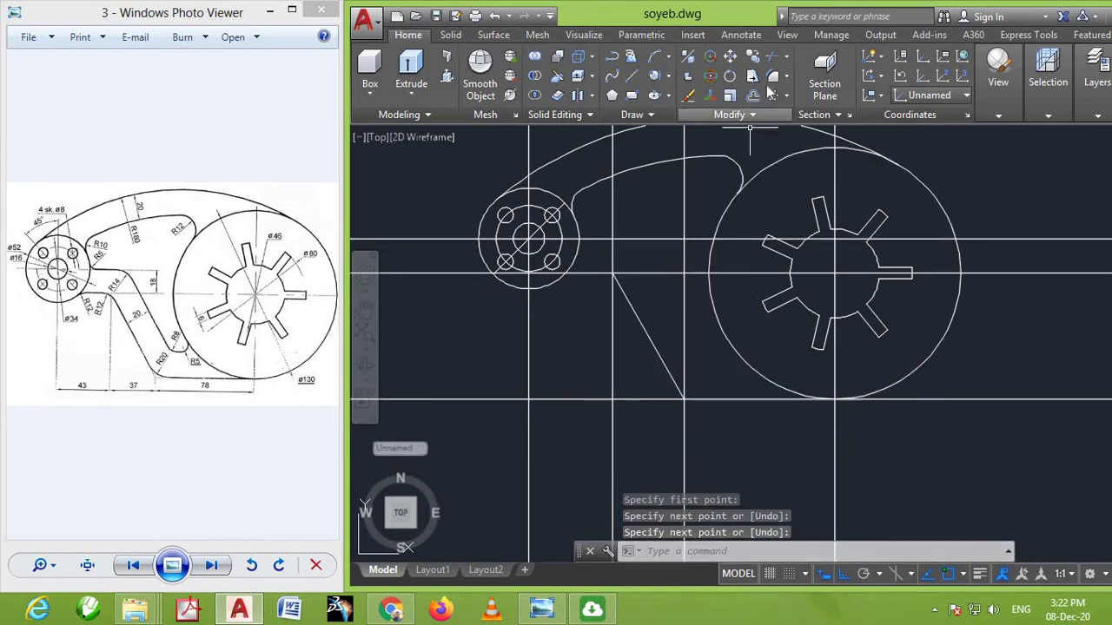
pyautogui.click(773, 77)
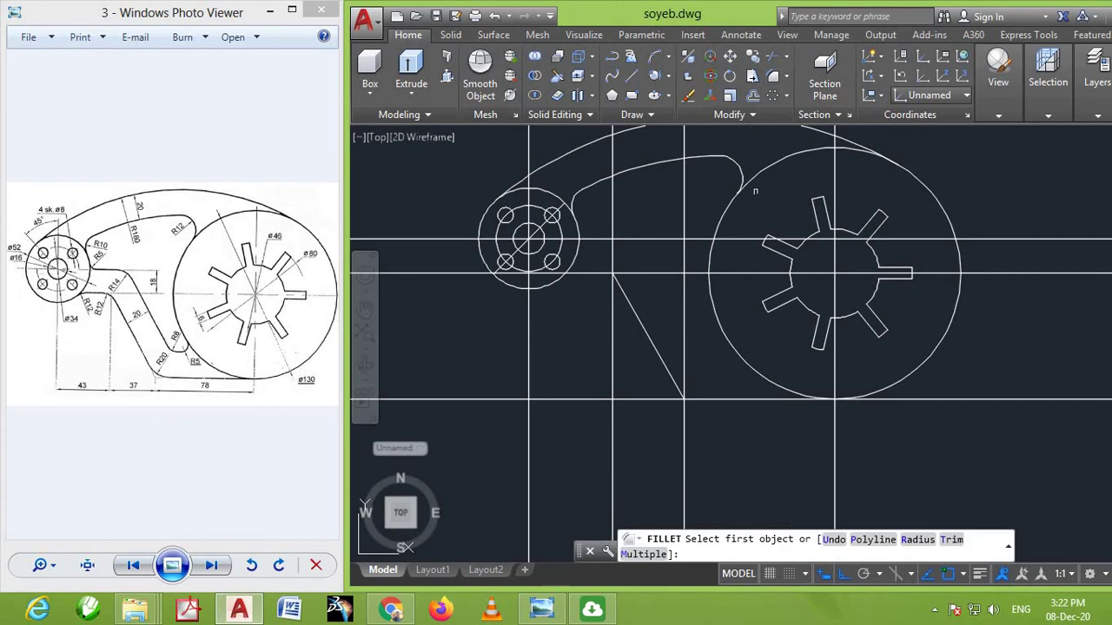
# Fillet the slanted line and the bottom line with radius 20
pyautogui.rightClick(791, 337)
pyautogui.click(782, 317)
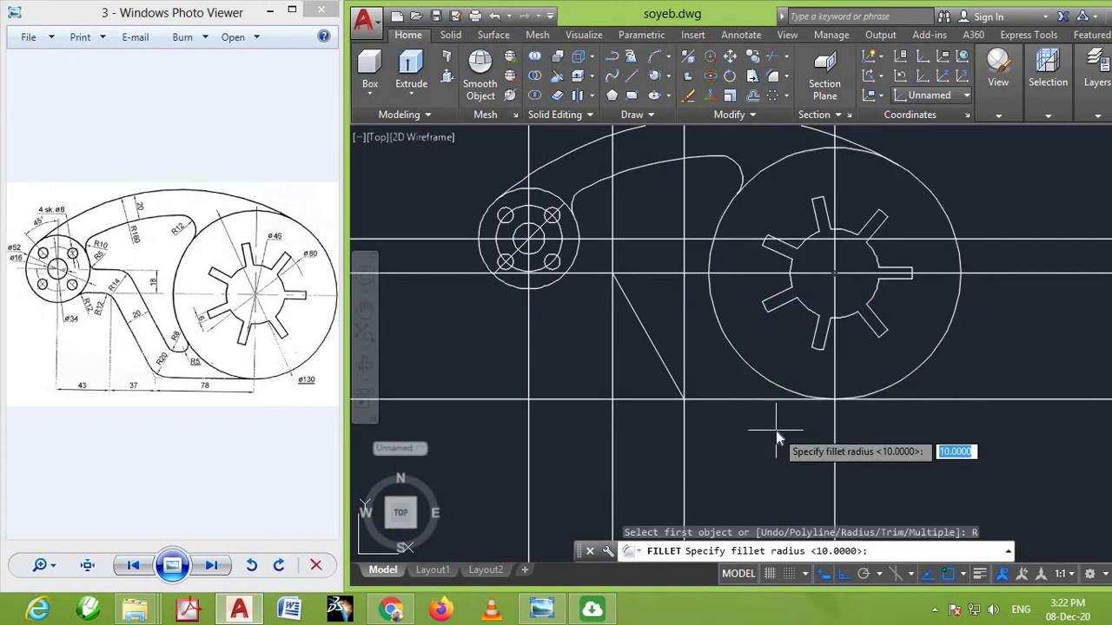
pyautogui.write('20')
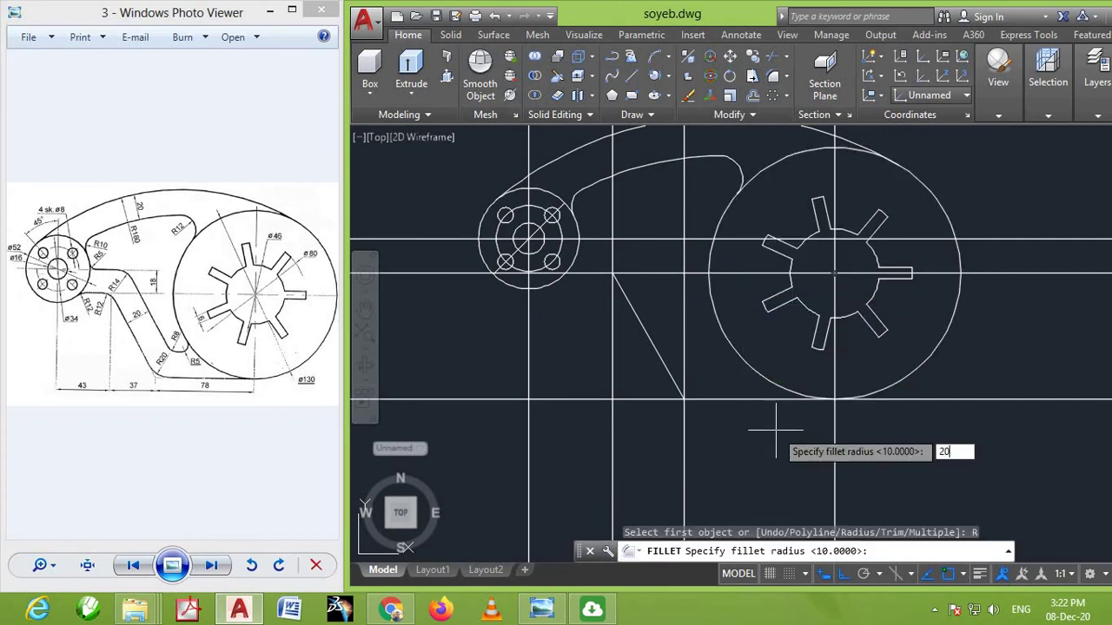
pyautogui.press('Return')
pyautogui.click(677, 390)
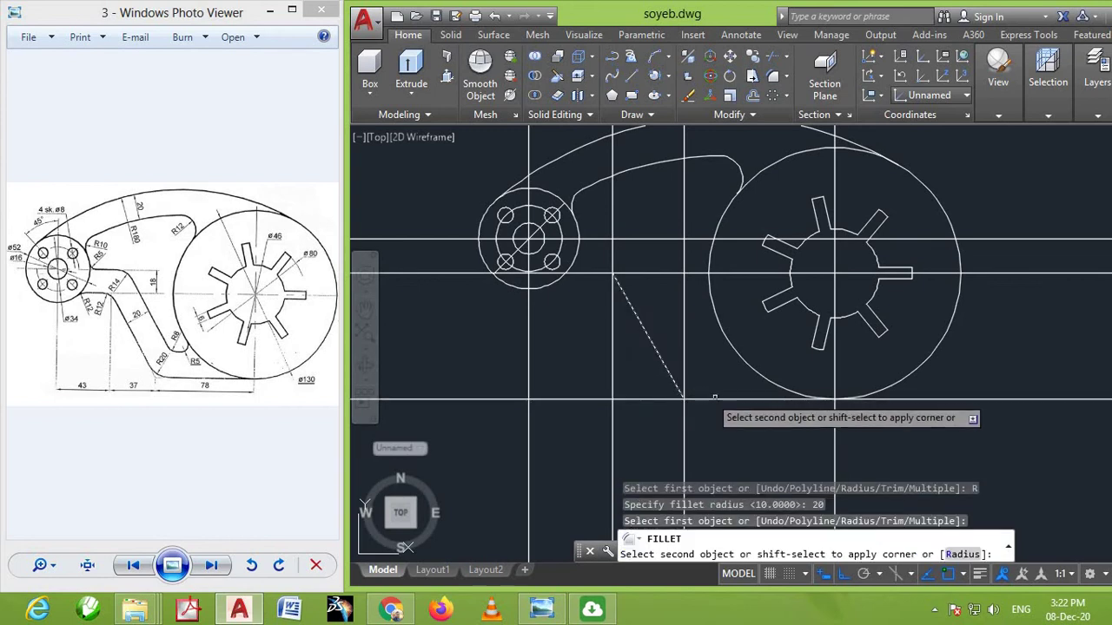
pyautogui.click(714, 399)
# Fillet the boss centre line and the slanted line with radius 12
pyautogui.press('Return')
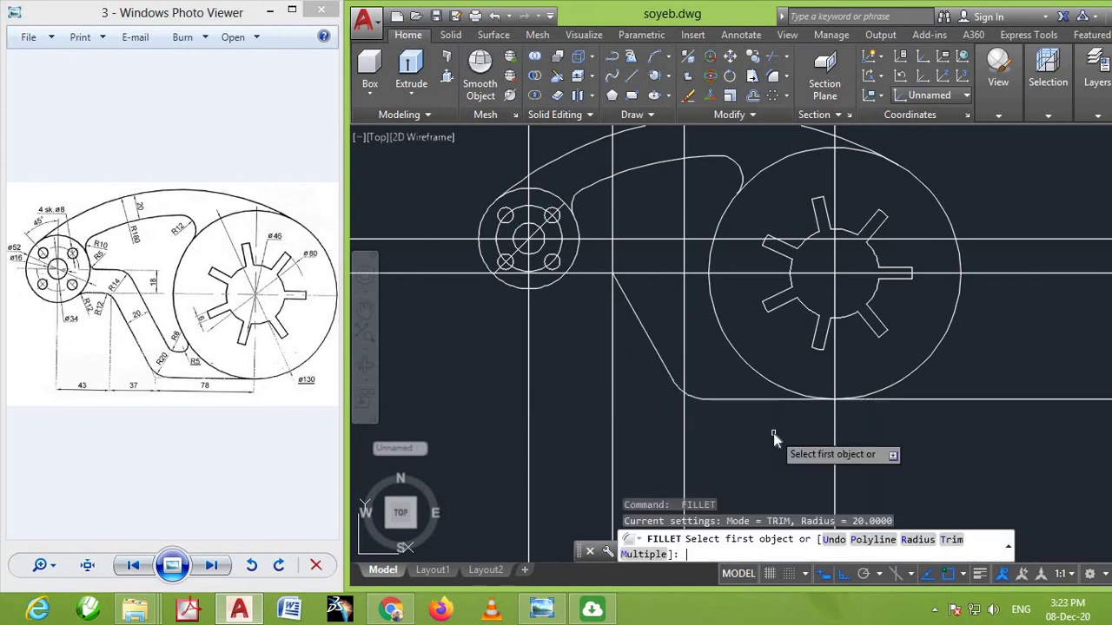
pyautogui.rightClick(774, 433)
pyautogui.click(813, 302)
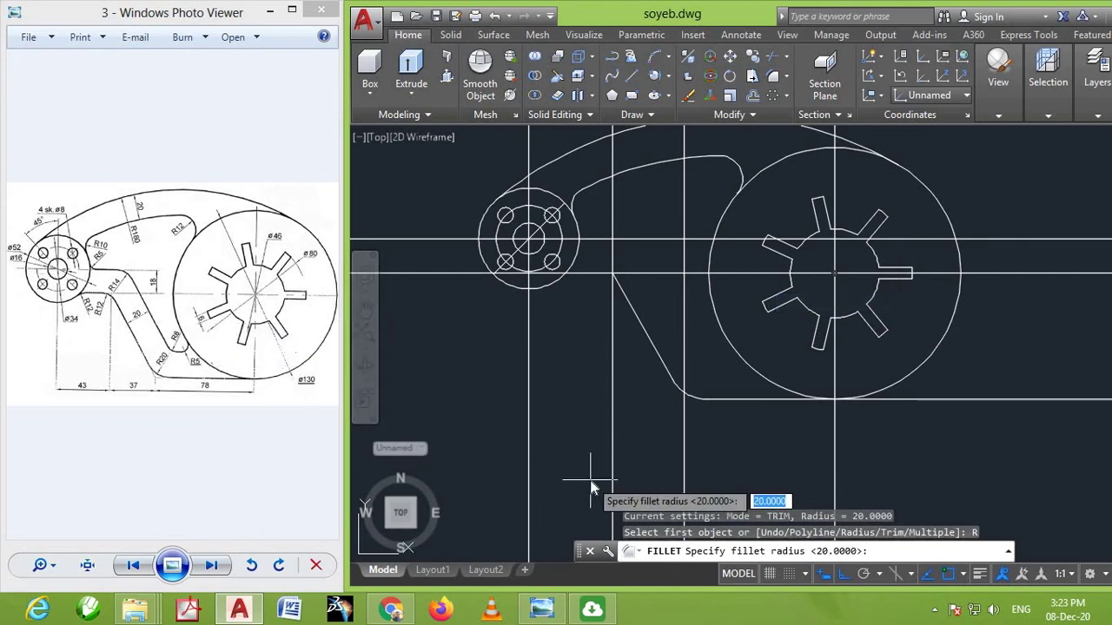
pyautogui.write('12')
pyautogui.press('Return')
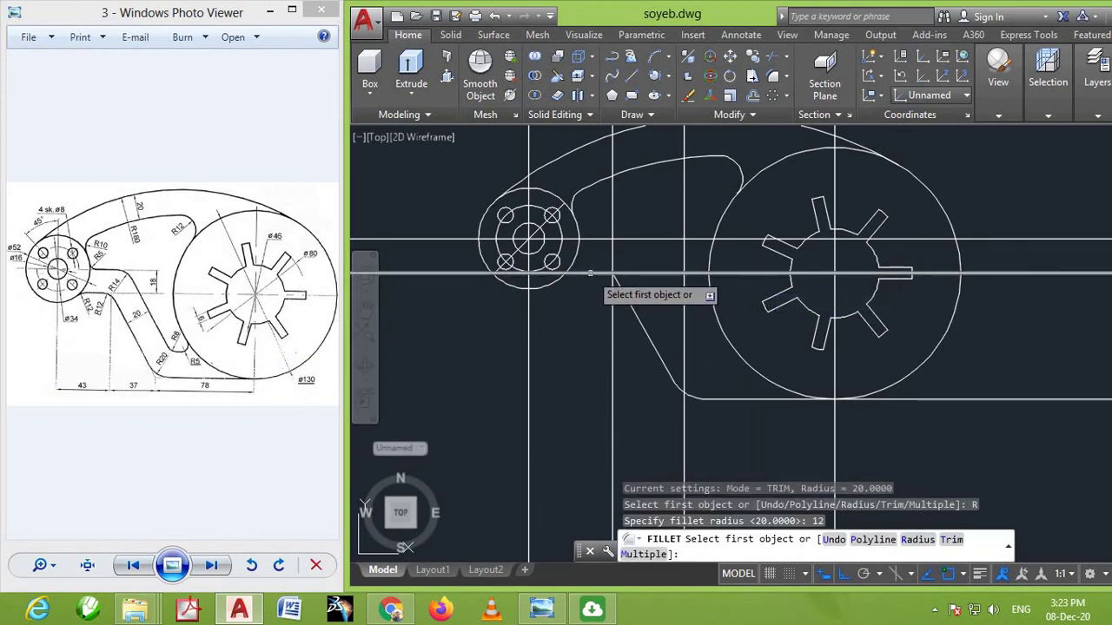
pyautogui.click(599, 275)
pyautogui.click(625, 295)
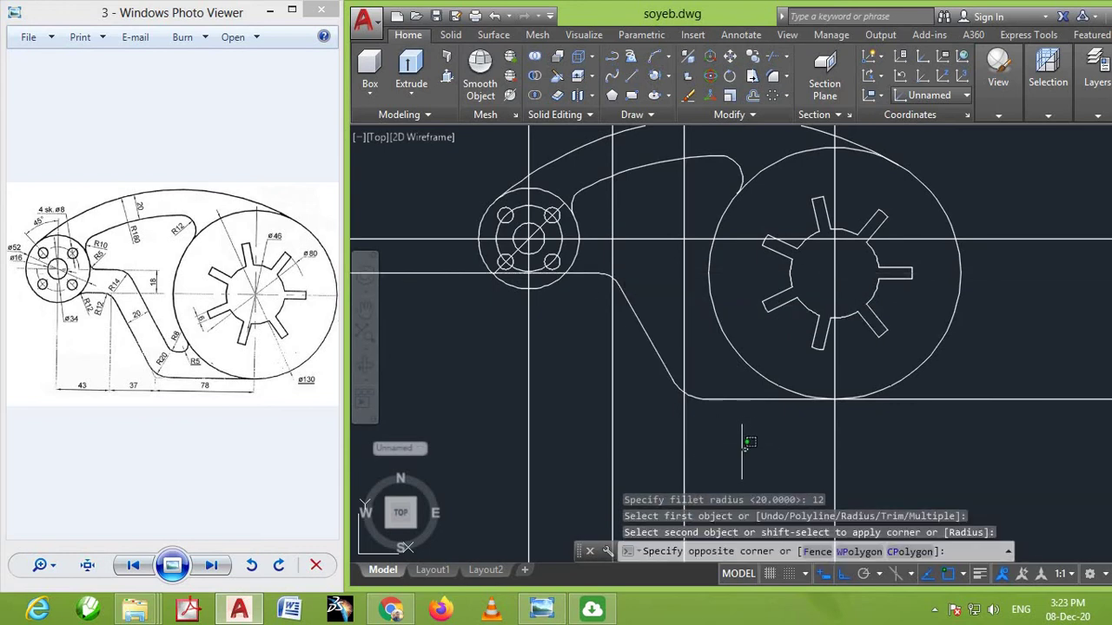
# Erase the two stray vertical construction lines with a crossing selection
pyautogui.click(737, 451)
pyautogui.click(594, 455)
pyautogui.press('Delete')
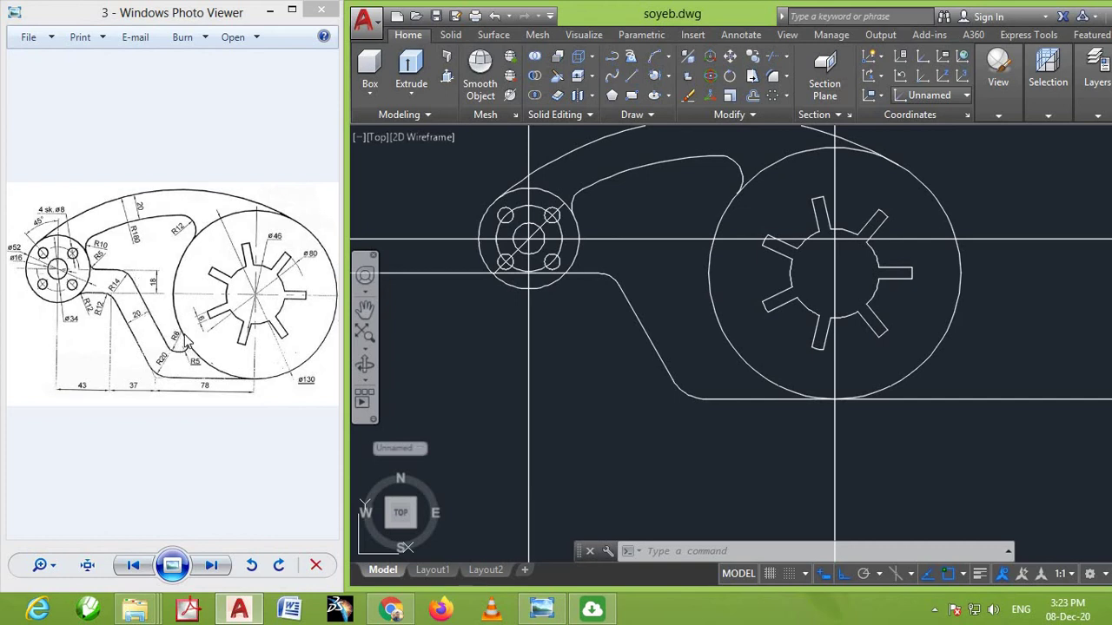
# Offset the slanted edge by 20 units to the right to form the arm's second edge
pyautogui.write('o')
pyautogui.press('Return')
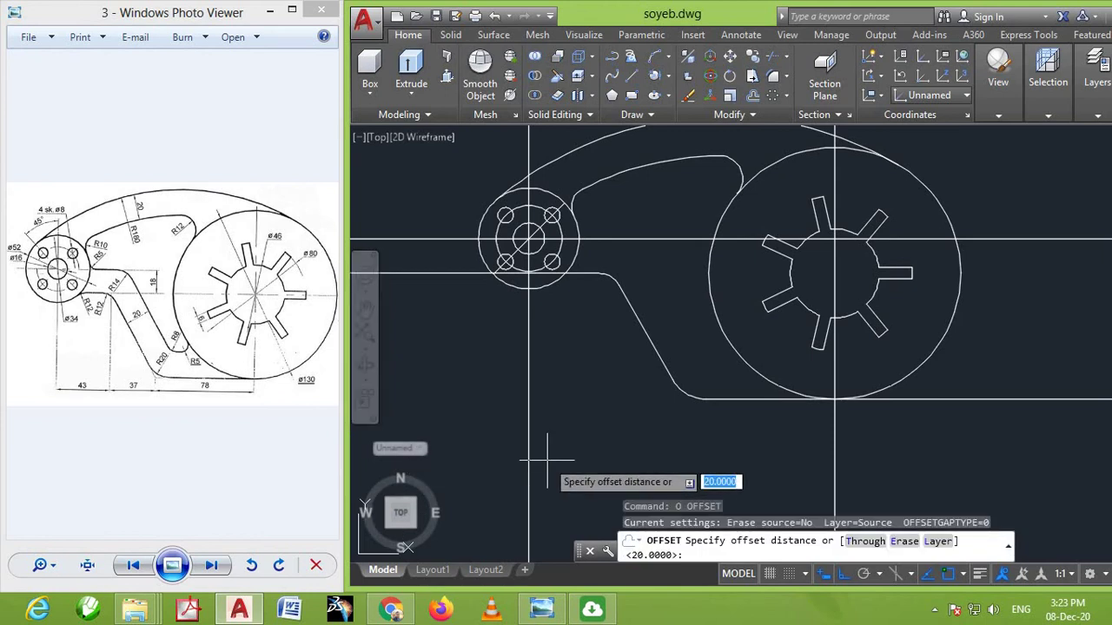
pyautogui.press('Return')
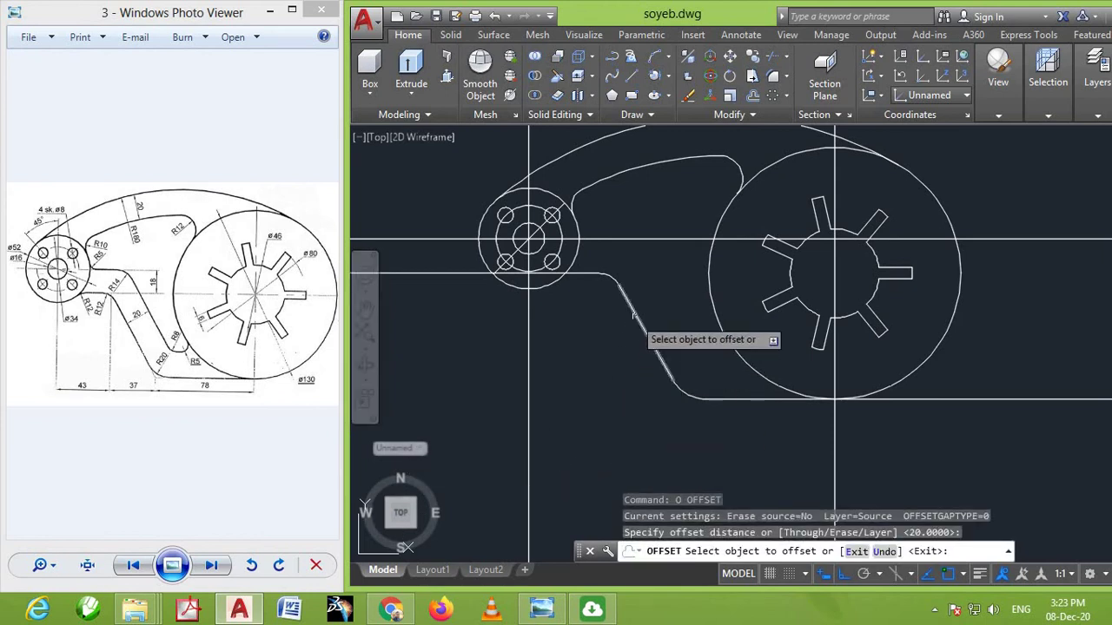
pyautogui.click(641, 319)
pyautogui.click(658, 301)
pyautogui.press('Return')
pyautogui.scroll(2, 683, 257)
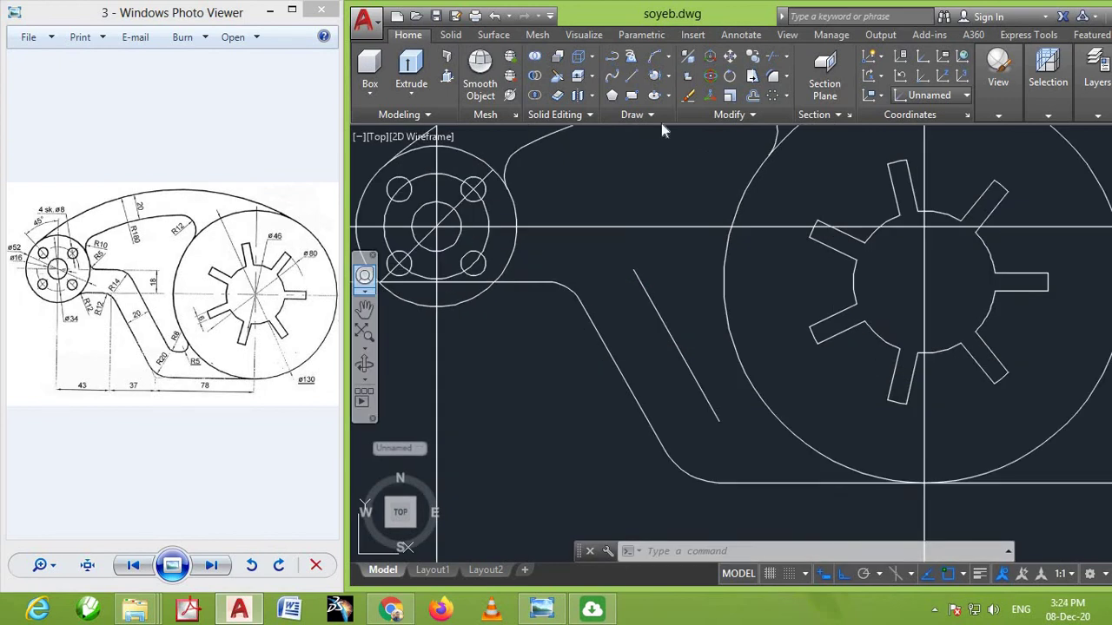
# Fillet the corner between the horizontal edge and the slanted line with radius 14
pyautogui.write('f')
pyautogui.press('Return')
pyautogui.rightClick(633, 191)
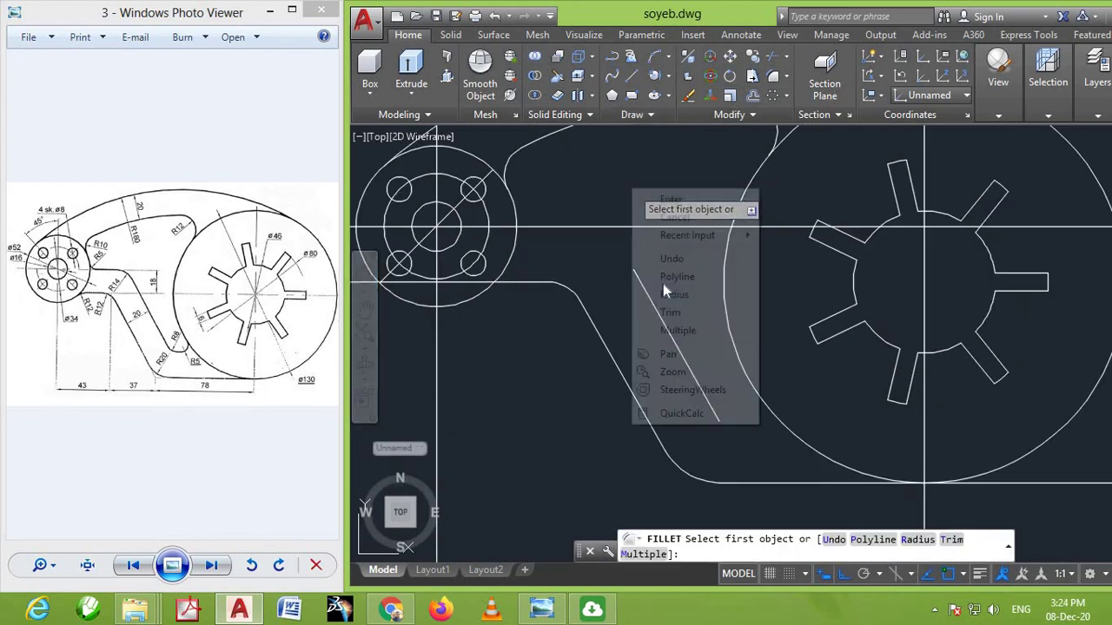
pyautogui.click(670, 295)
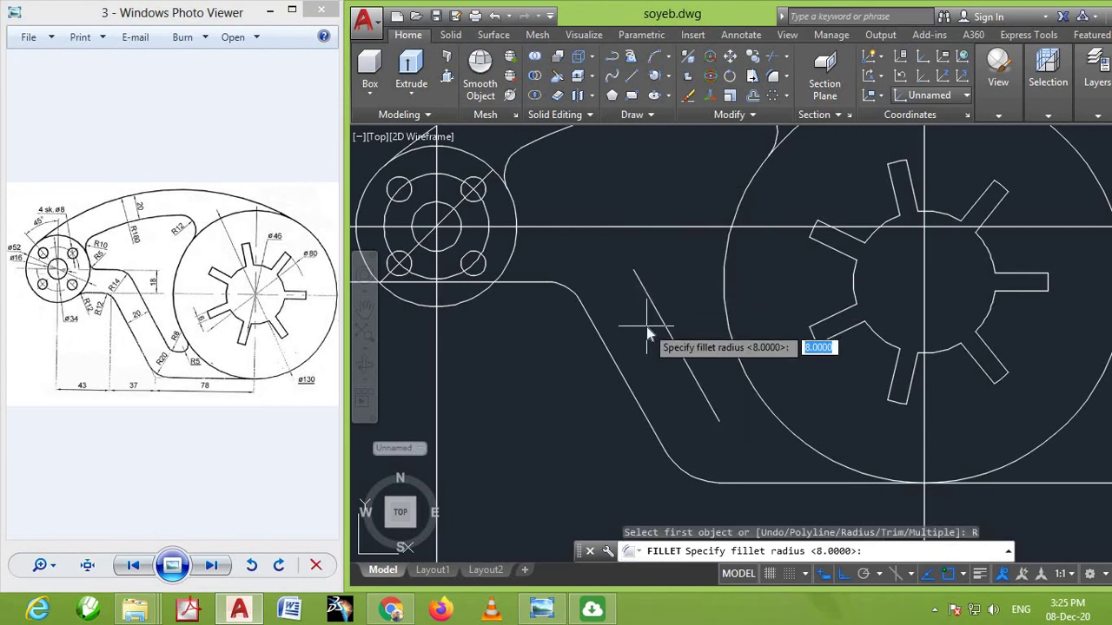
pyautogui.write('14')
pyautogui.press('Return')
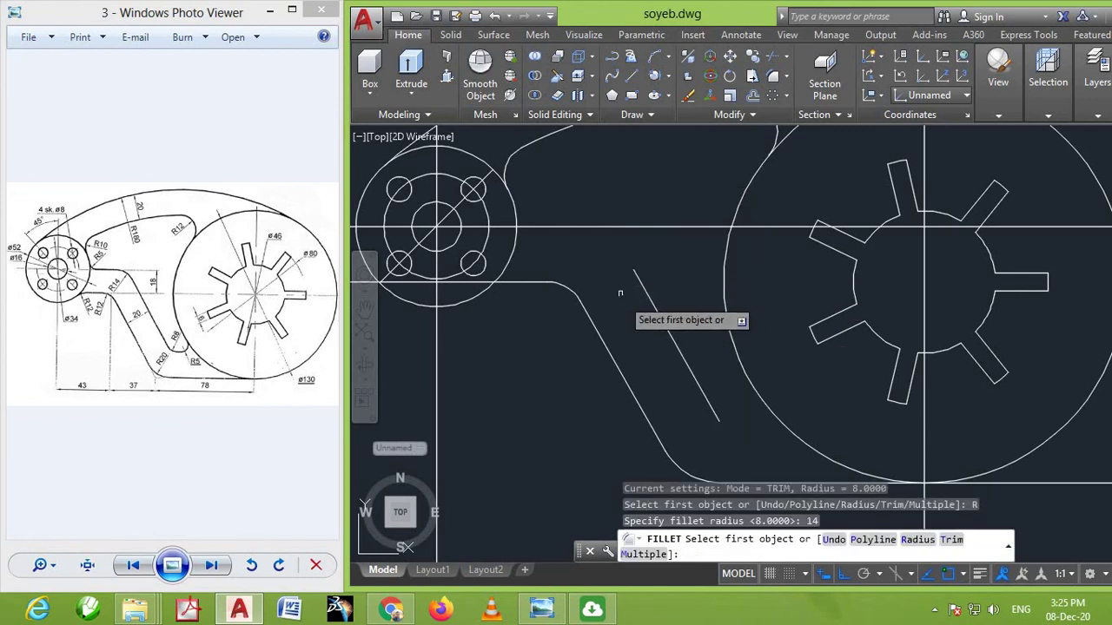
pyautogui.click(606, 228)
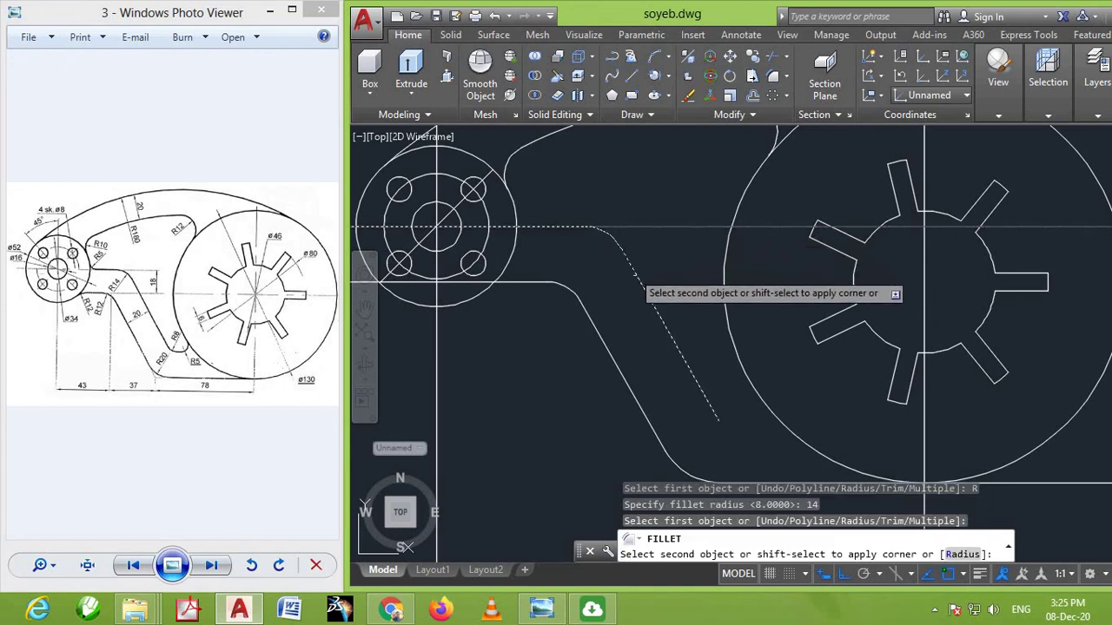
pyautogui.click(634, 274)
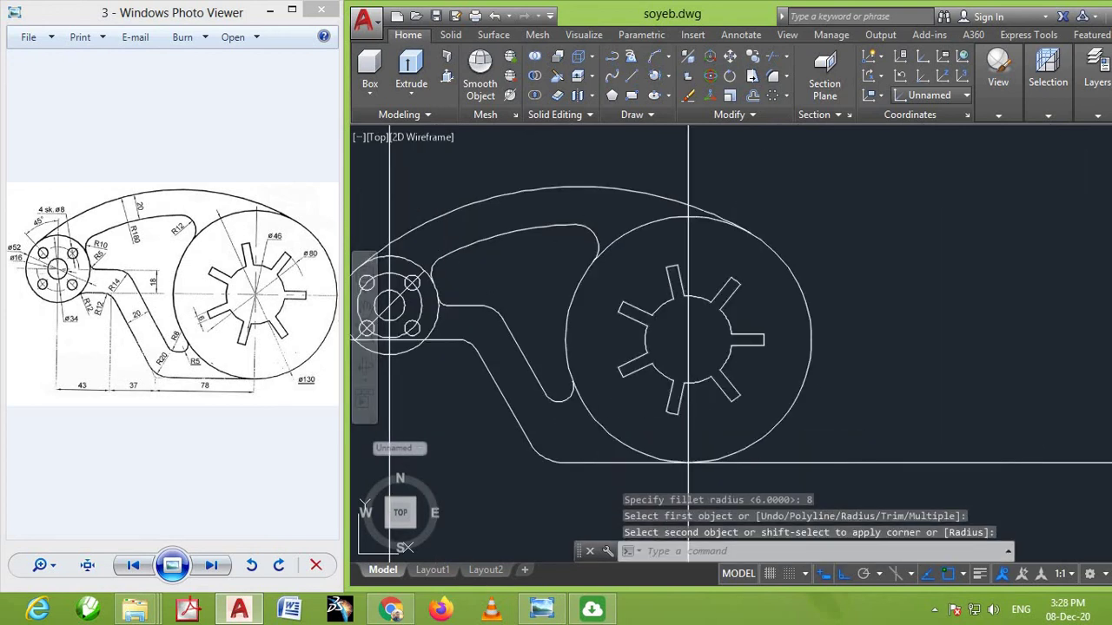
pyautogui.scroll(-2, 686, 420)
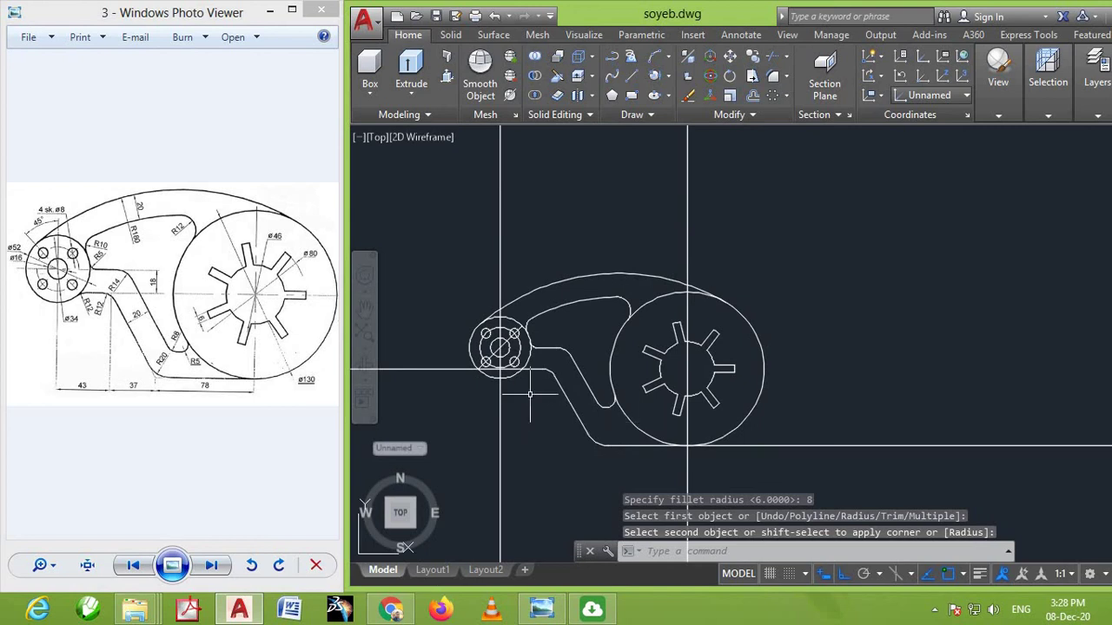
pyautogui.scroll(-2, 656, 402)
pyautogui.scroll(2, 545, 511)
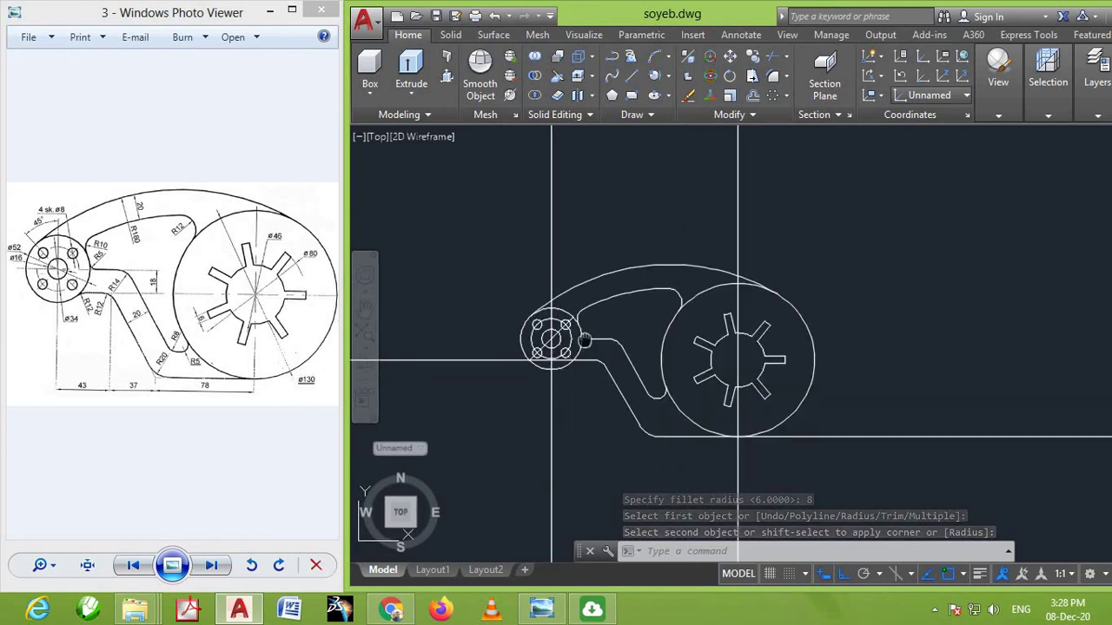
# Trim away the stray line segments below the boss with crossing windows
pyautogui.click(772, 56)
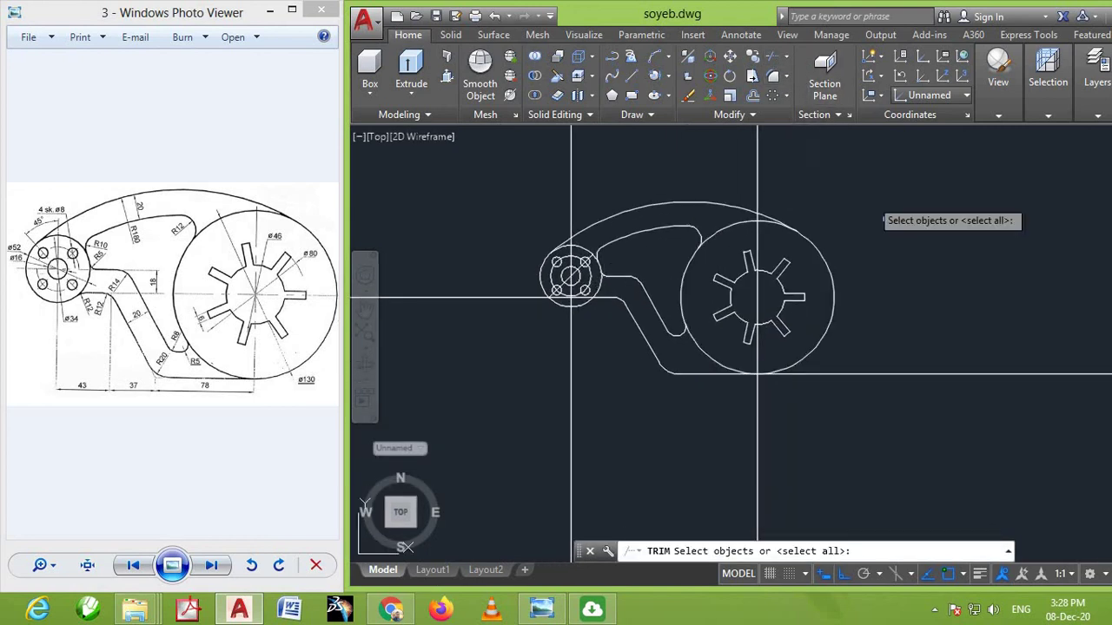
pyautogui.click(960, 268)
pyautogui.click(866, 434)
pyautogui.click(772, 56)
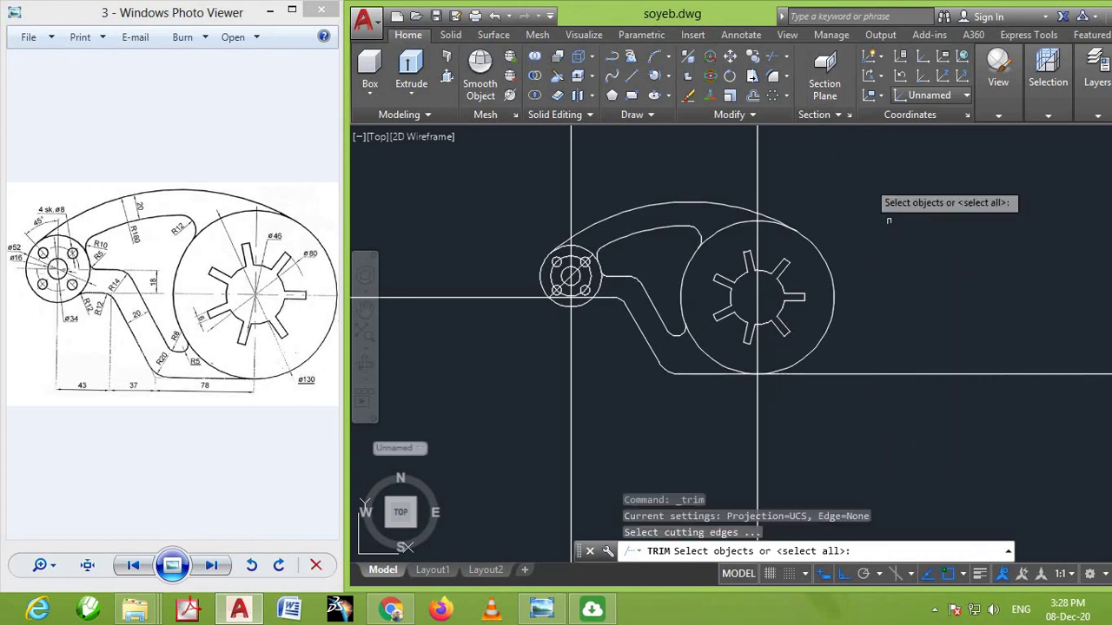
pyautogui.press('Return')
pyautogui.click(929, 348)
pyautogui.click(856, 447)
pyautogui.scroll(4, 567, 291)
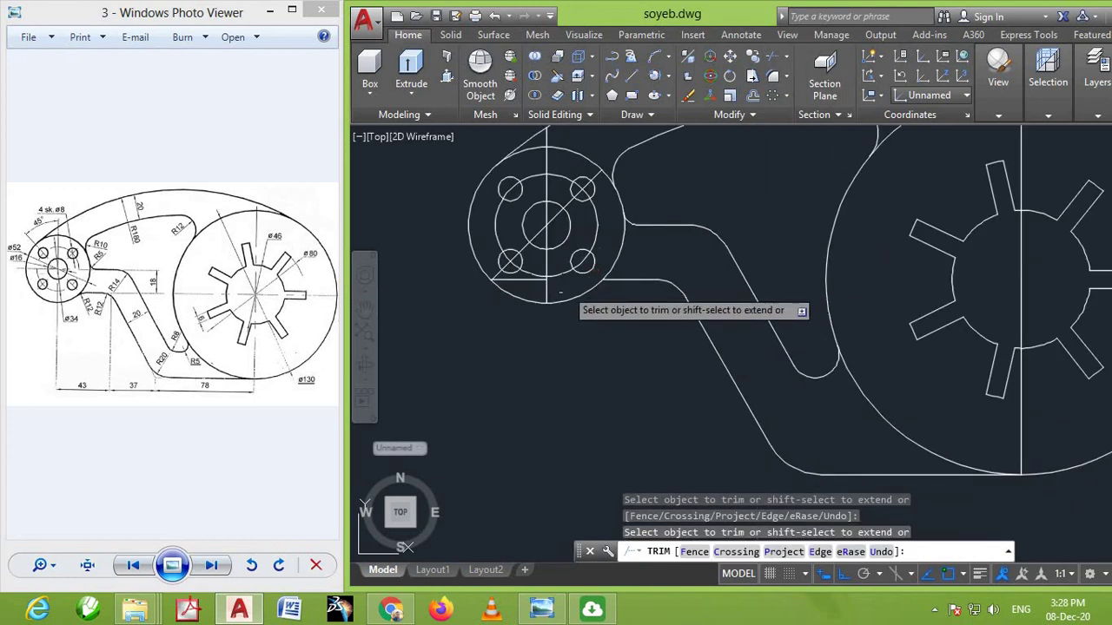
pyautogui.press('Escape')
# Erase the short horizontal line inside the left hub
pyautogui.click(526, 280)
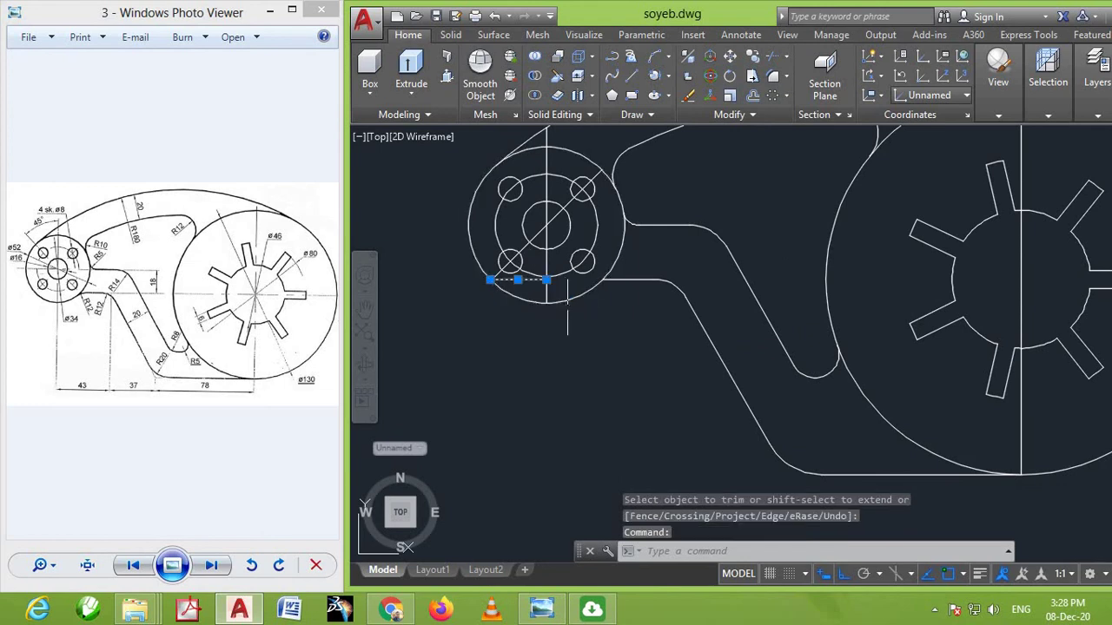
pyautogui.press('Delete')
pyautogui.scroll(-4, 567, 305)
pyautogui.scroll(1, 691, 297)
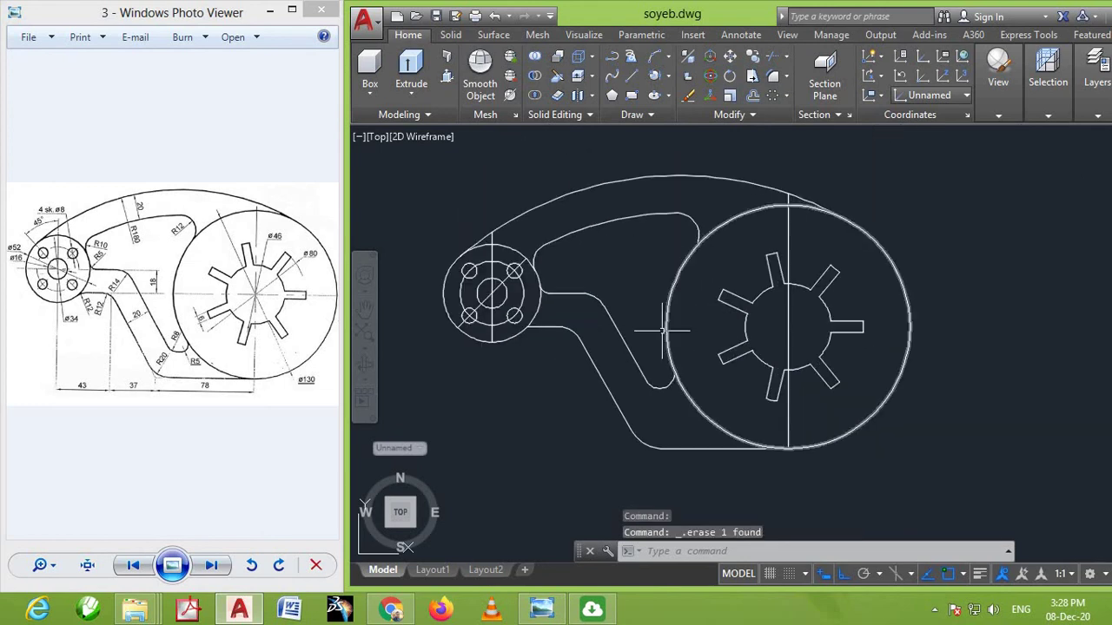
pyautogui.scroll(1, 700, 321)
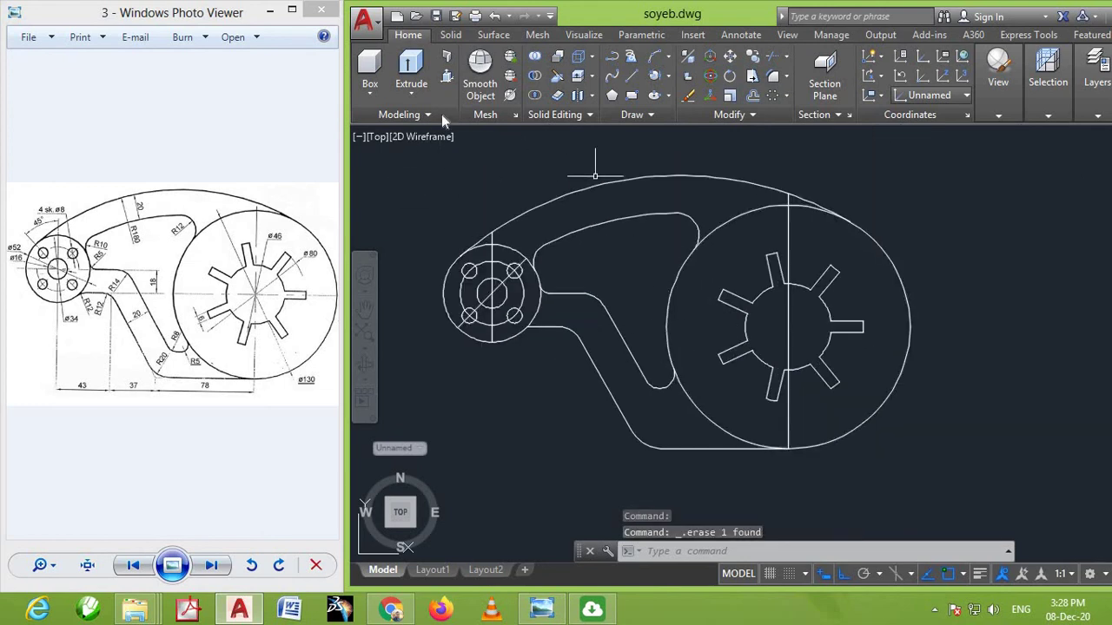
# Draw a horizontal centre line through the large circle's centre
pyautogui.click(631, 76)
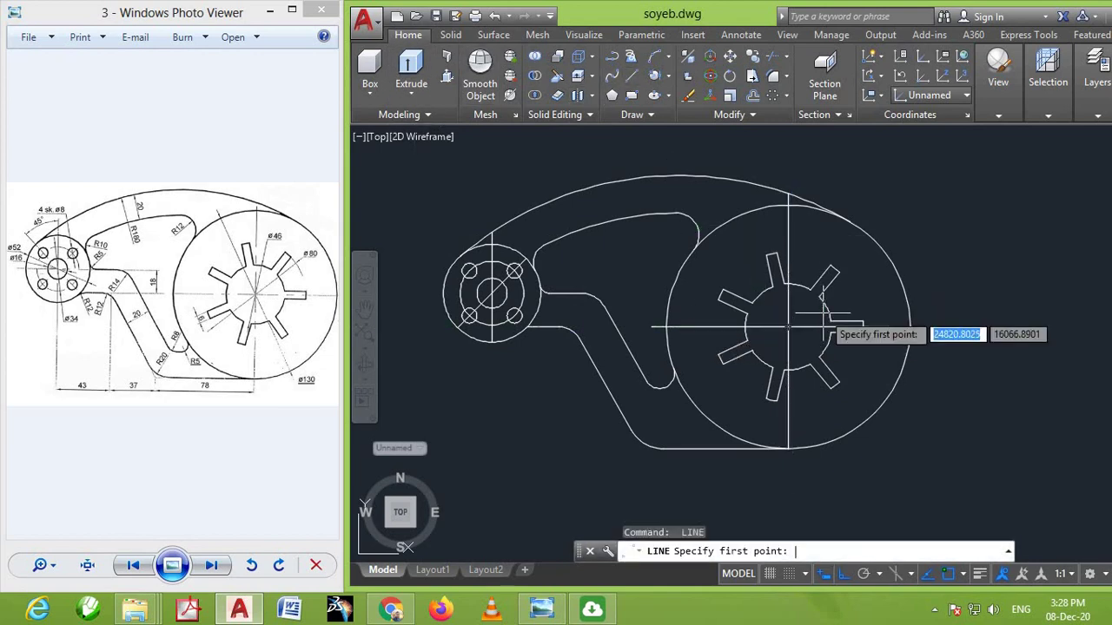
pyautogui.click(788, 327)
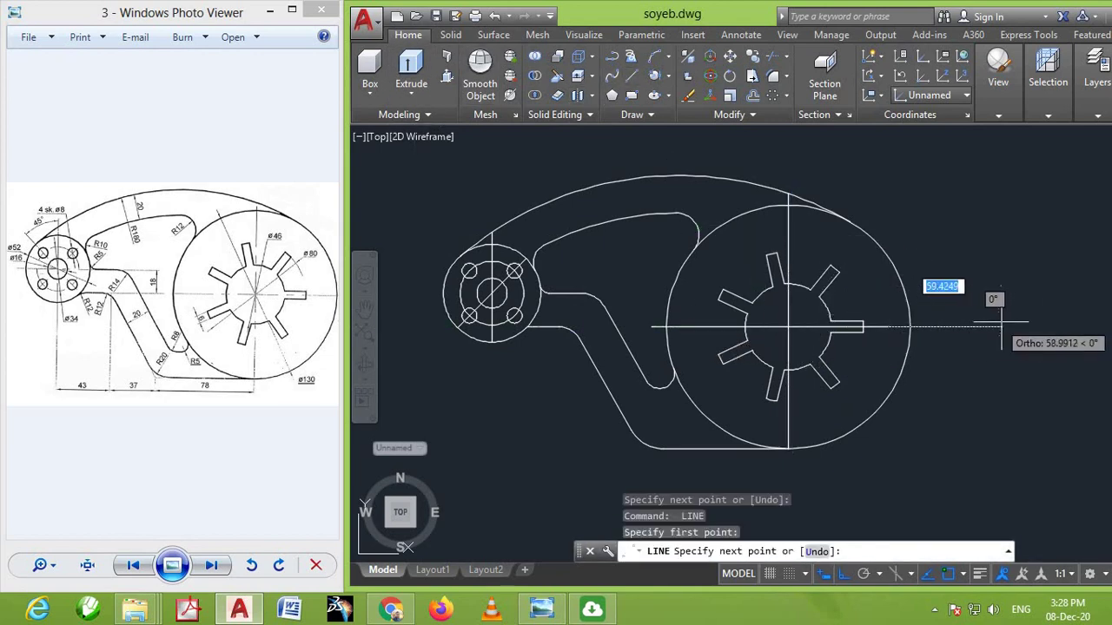
pyautogui.press('Return')
# Set the hub and circle centre lines to the dashed ACAD_ISO02W100 linetype in Properties
pyautogui.click(838, 327)
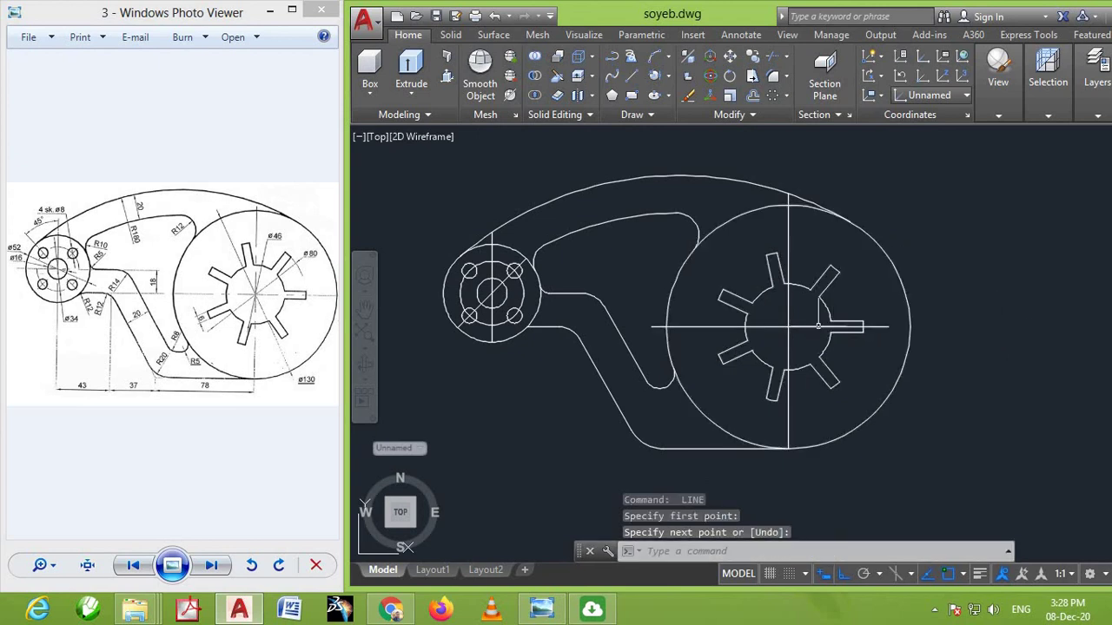
pyautogui.click(789, 246)
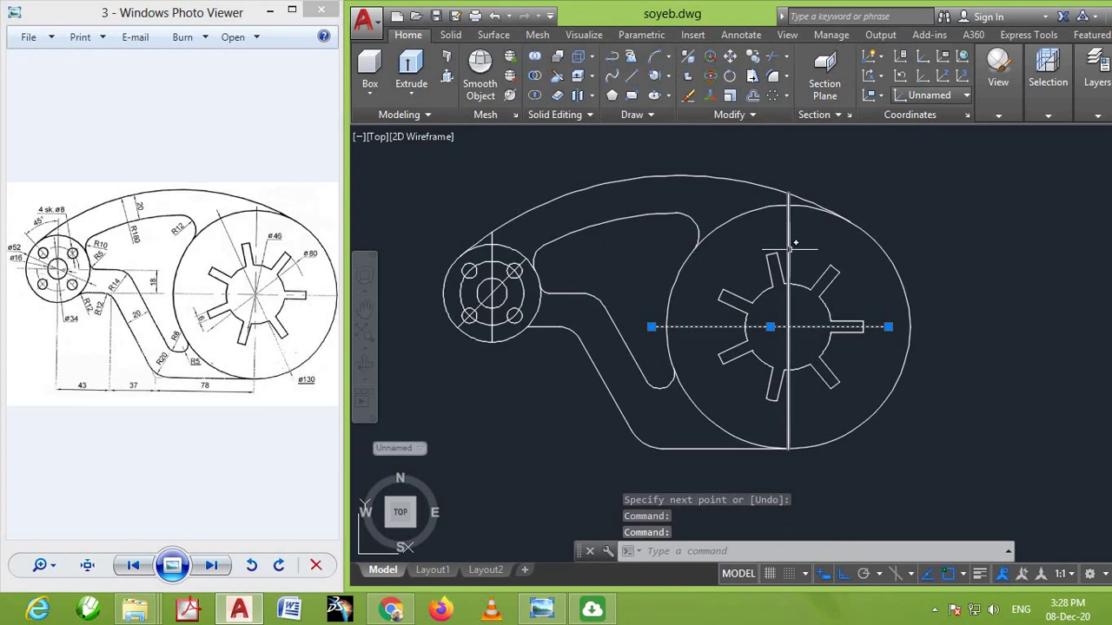
pyautogui.scroll(2, 491, 295)
pyautogui.rightClick(966, 202)
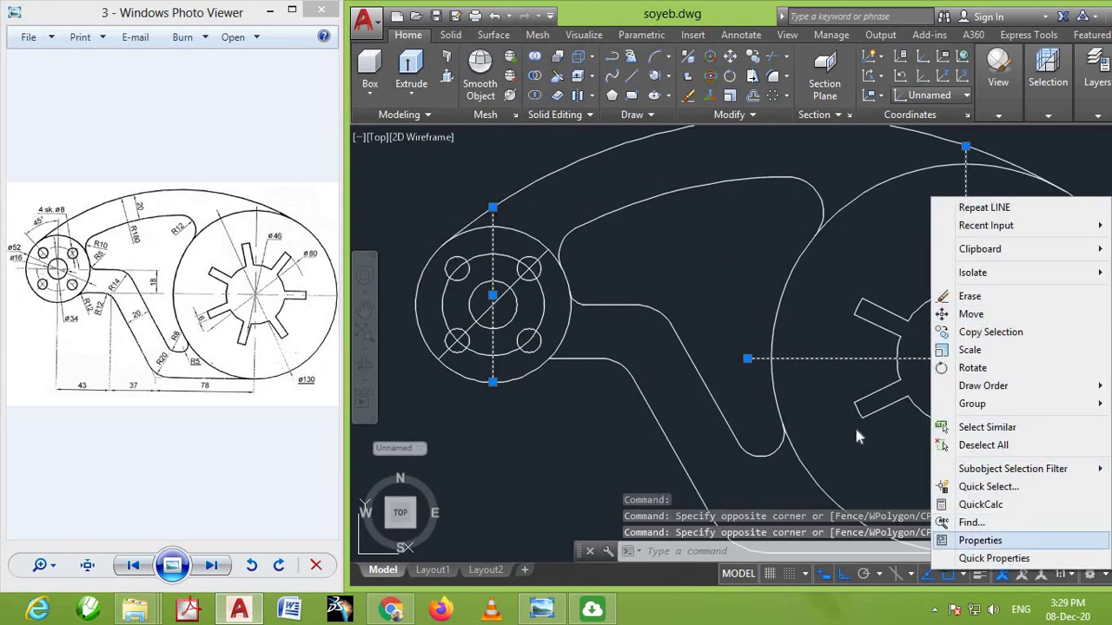
pyautogui.click(978, 539)
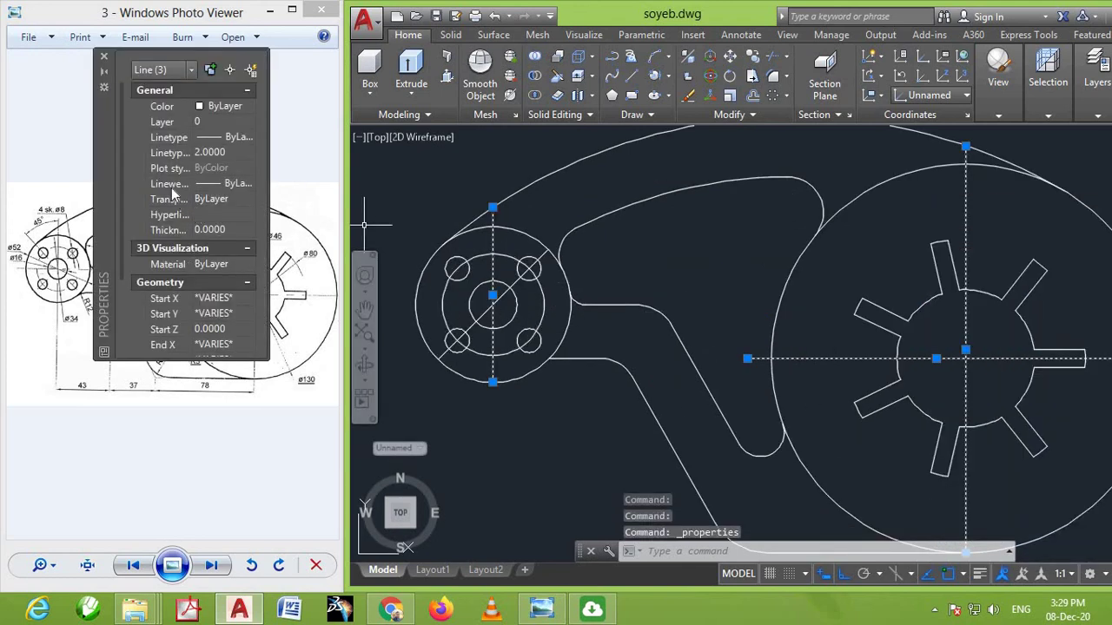
pyautogui.click(206, 138)
pyautogui.click(225, 182)
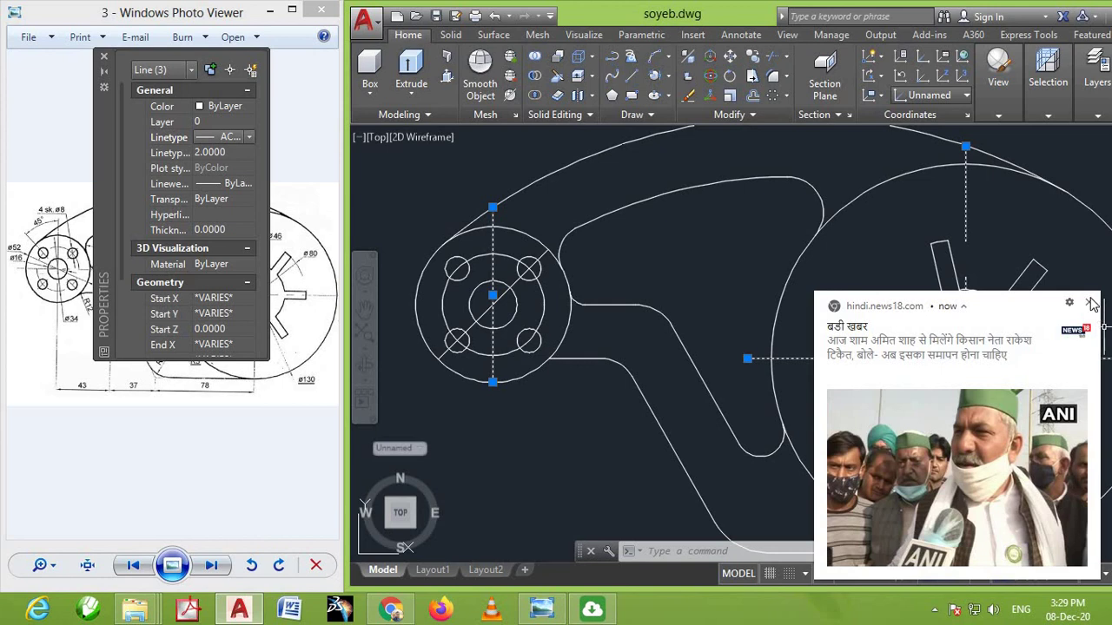
pyautogui.scroll(-4, 768, 372)
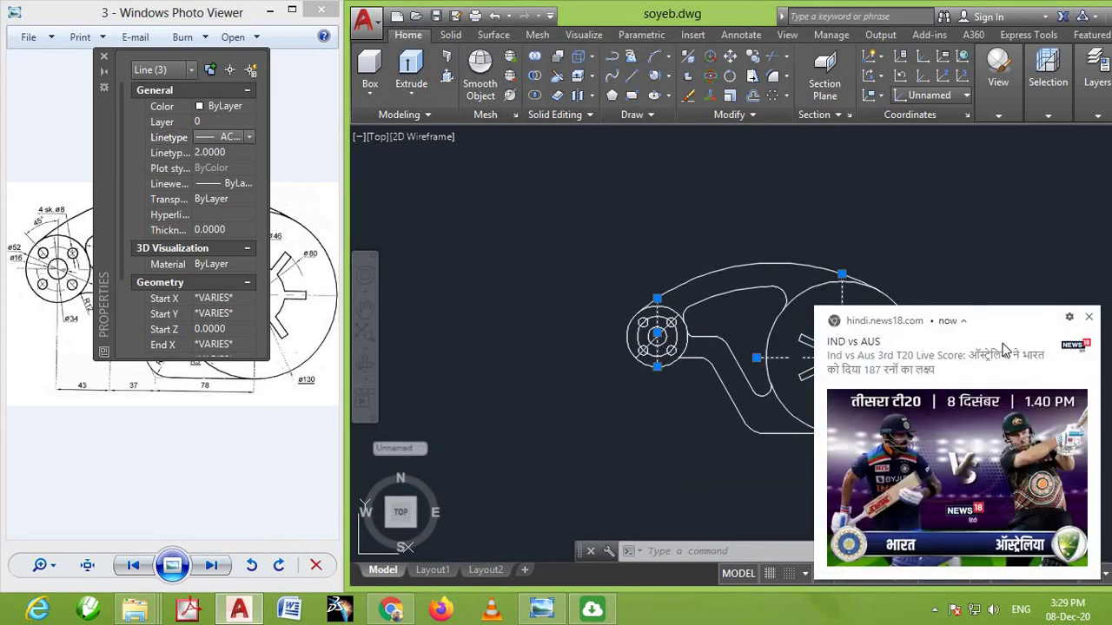
pyautogui.scroll(5, 896, 339)
pyautogui.click(1087, 318)
pyautogui.scroll(-3, 990, 352)
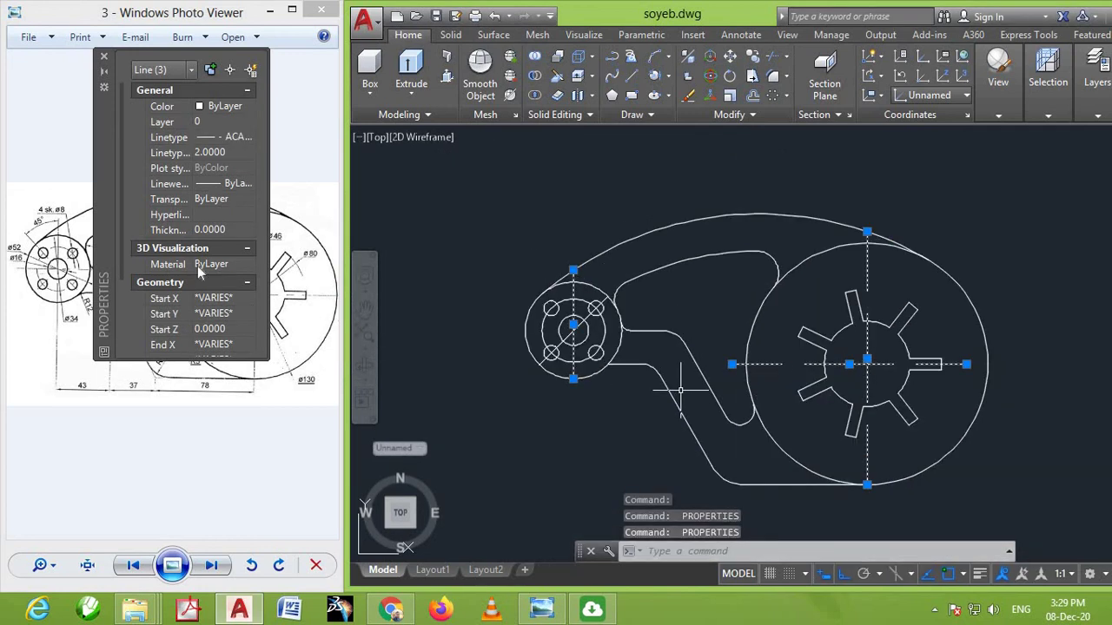
pyautogui.hotkey('ctrl', '1')
pyautogui.moveTo(650, 369)
pyautogui.mouseDown(button='middle')
pyautogui.moveTo(683, 358)
pyautogui.moveTo(670, 369)
pyautogui.mouseUp(button='middle')
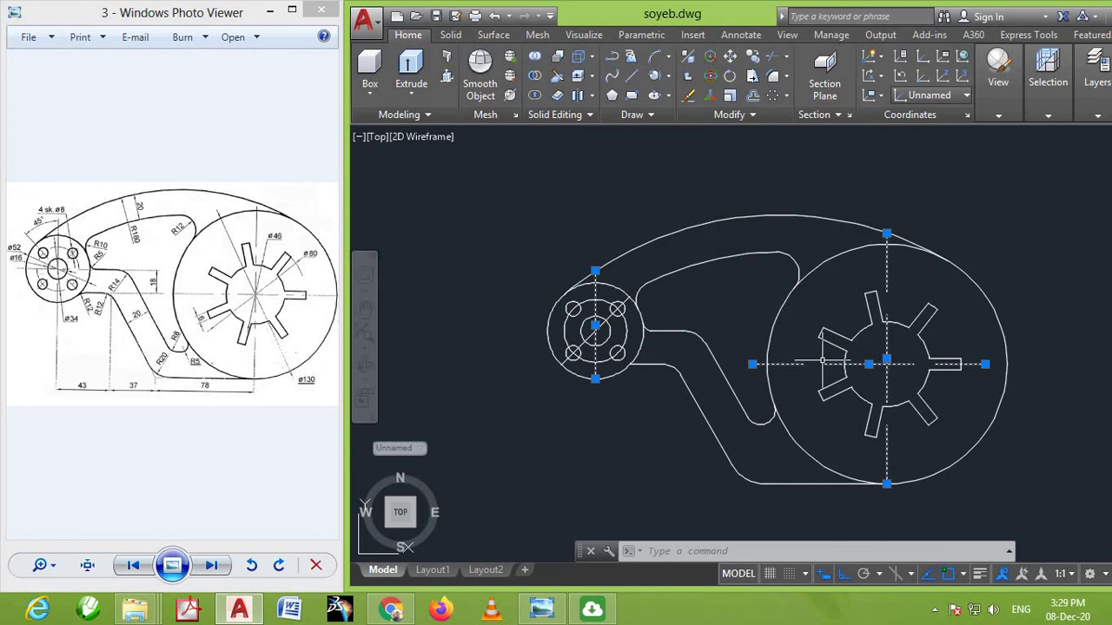
pyautogui.scroll(2, 822, 359)
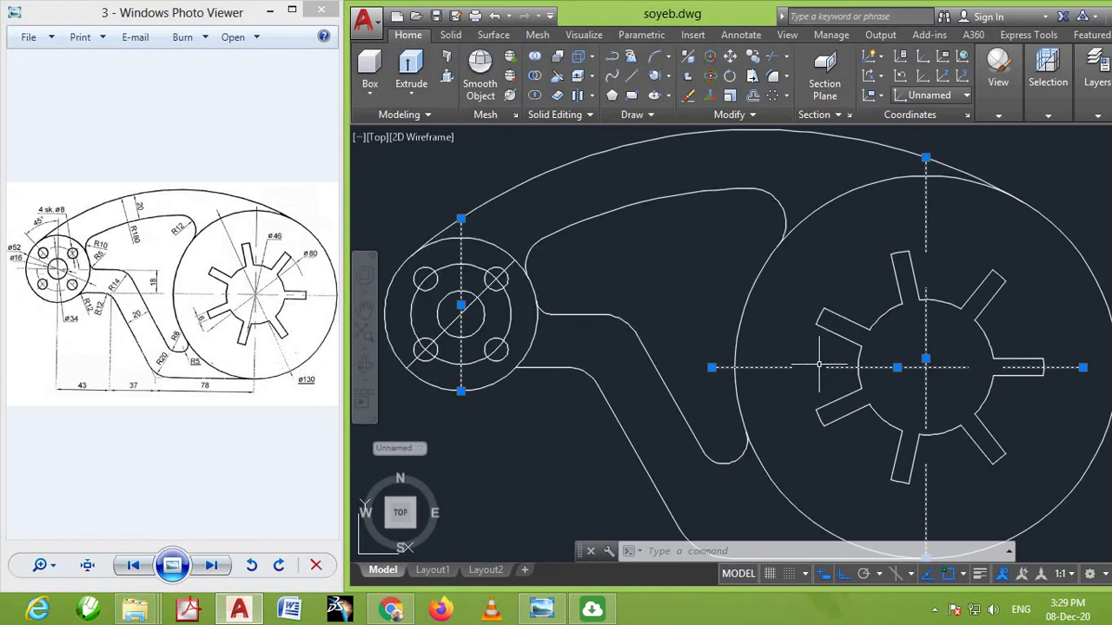